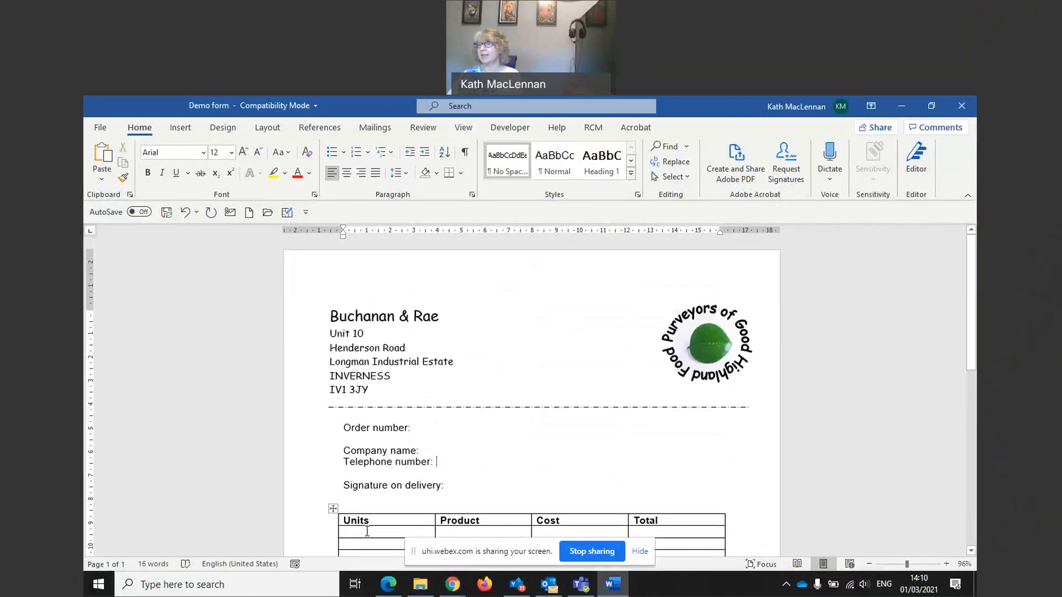
Step: Rename the Units table heading to 'Unit (numbers)'
scroll(596, 443, "down", 2)
scroll(596, 443, "down", 1)
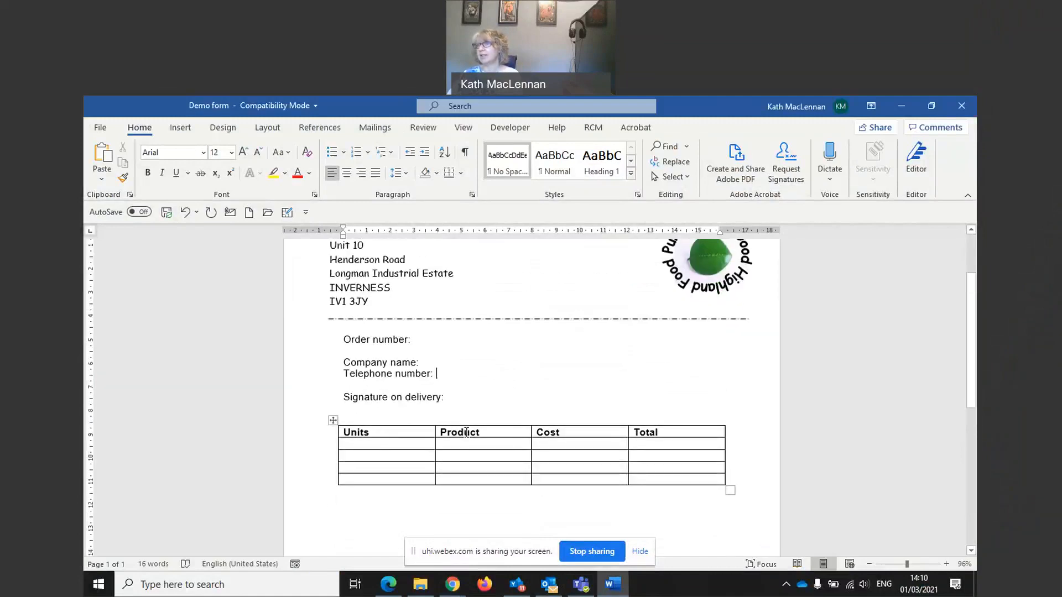
left_click(373, 433)
key("BackSpace")
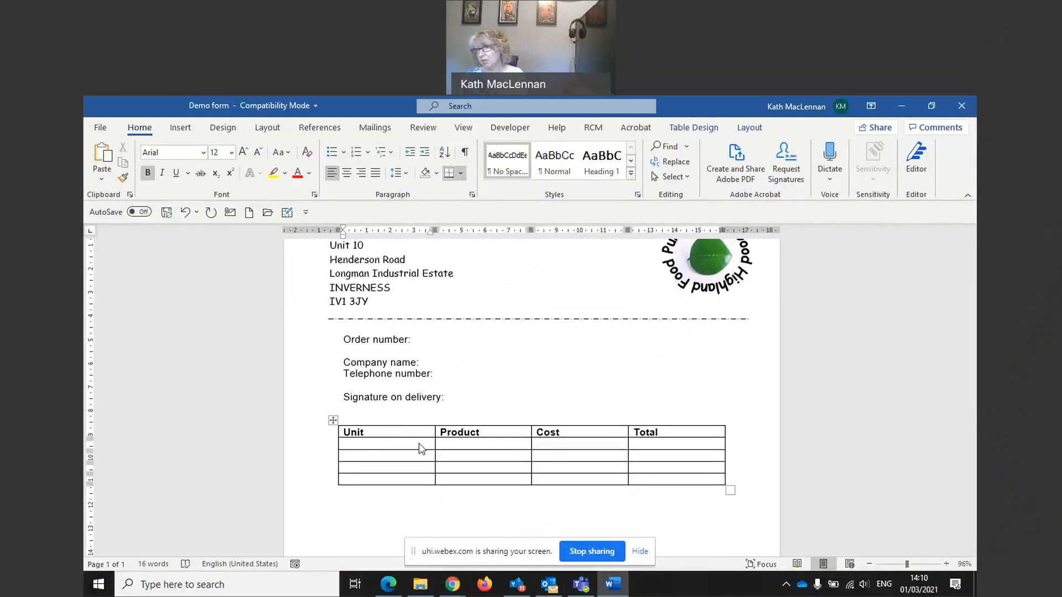
type("(numbers")
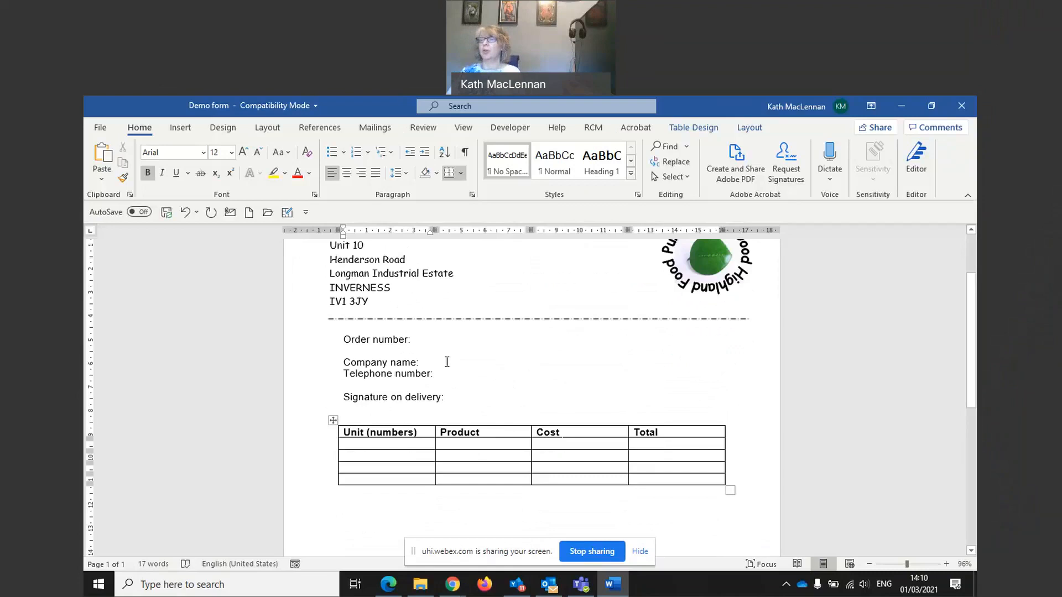
left_click(423, 341)
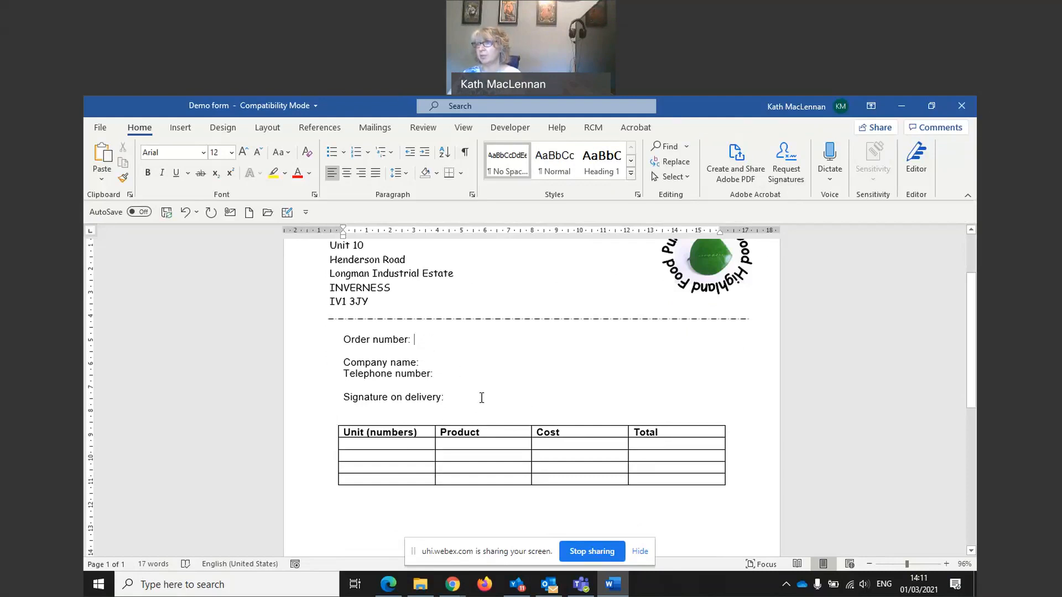
scroll(481, 397, "down", 4)
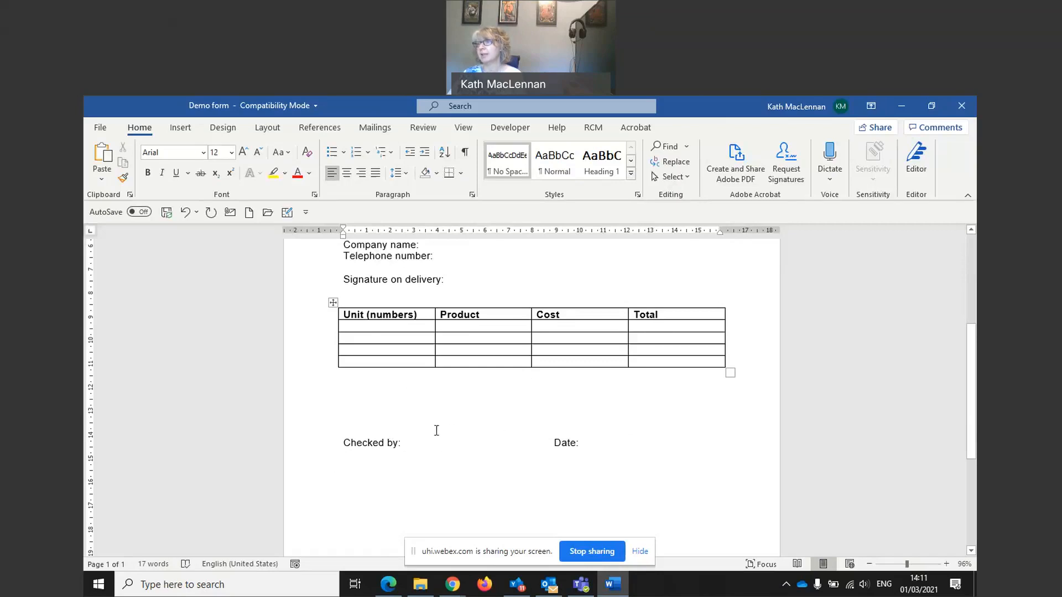
scroll(434, 429, "up", 4)
left_click(441, 370)
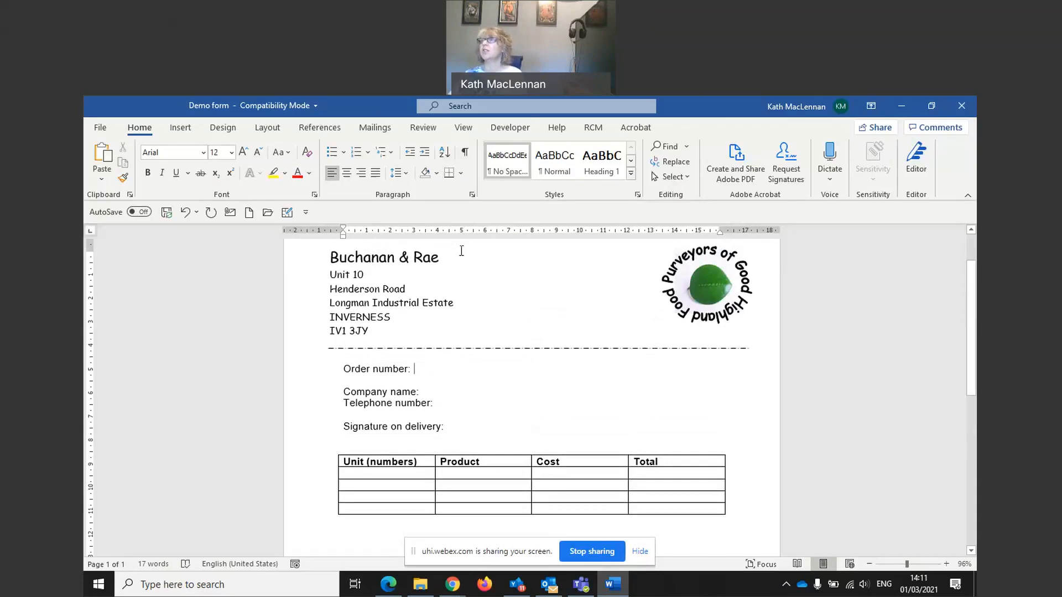
Step: Show the Developer tab and review the Customize Ribbon settings in Word Options
left_click(504, 130)
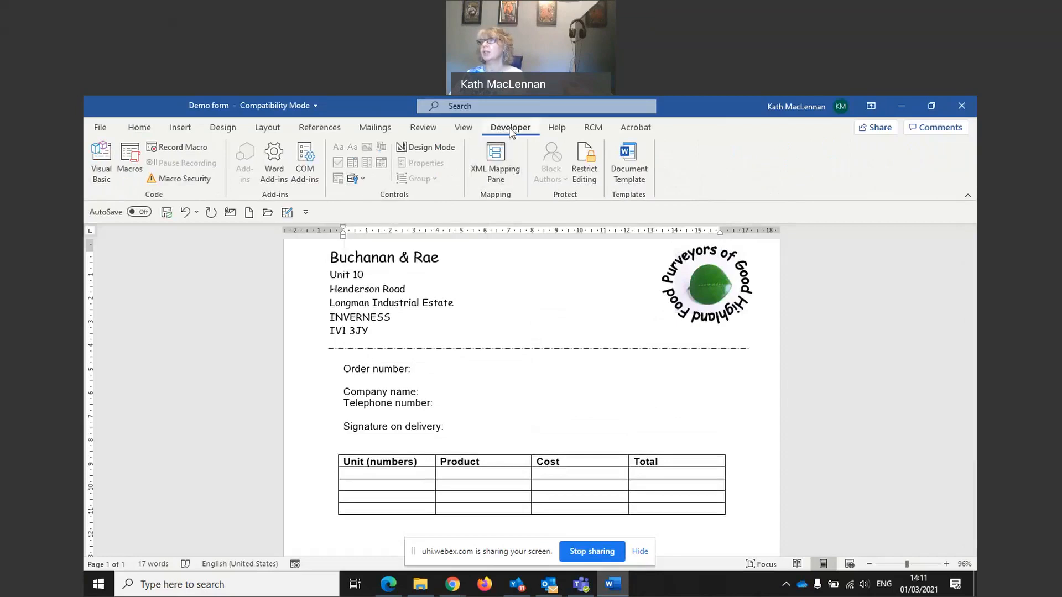
left_click(93, 130)
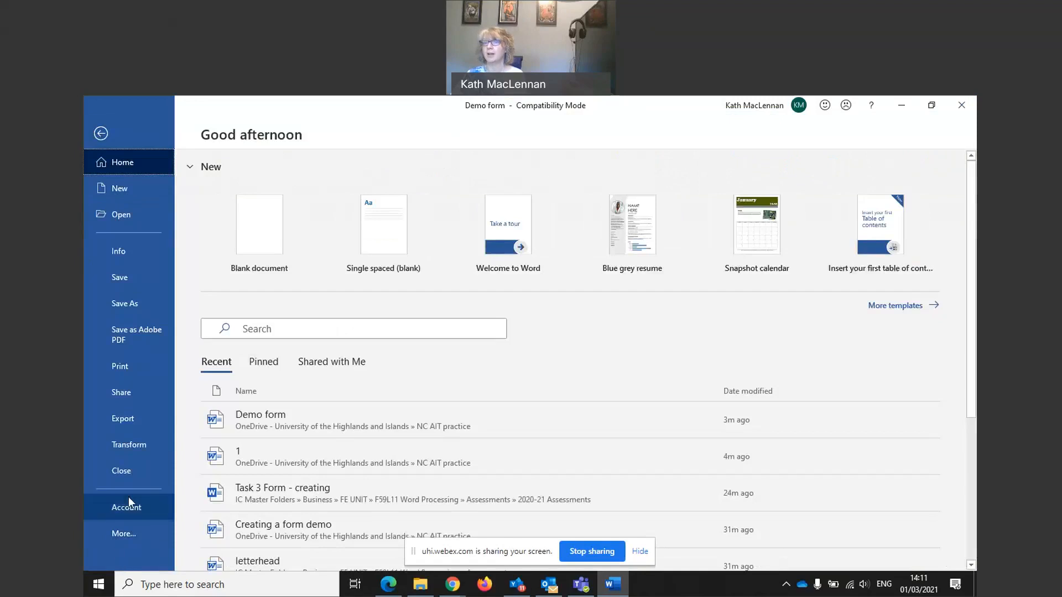
mouse_move(118, 530)
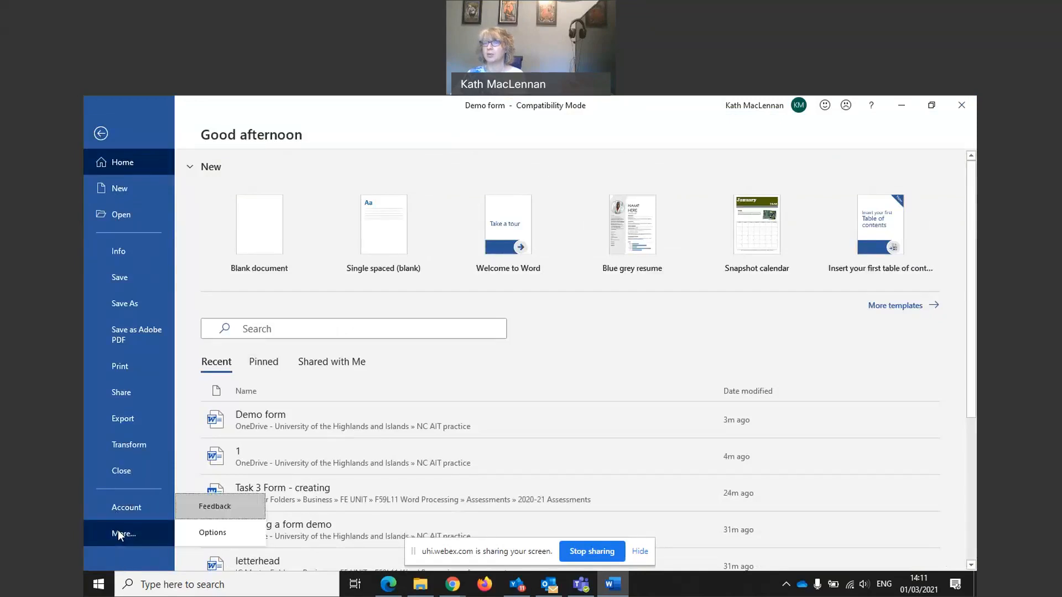
left_click(201, 533)
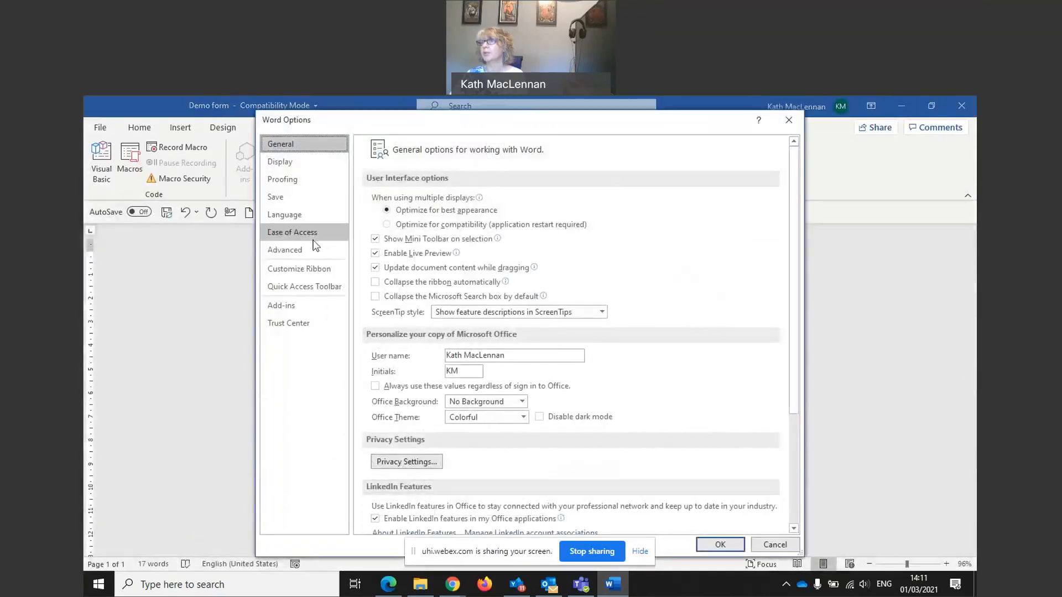
left_click(287, 278)
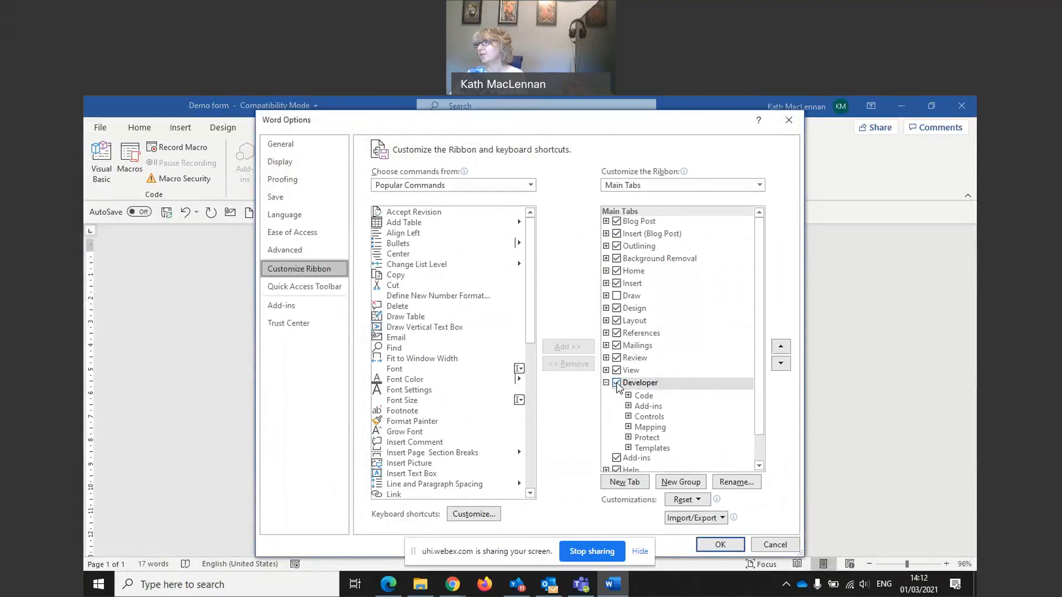
left_click(720, 545)
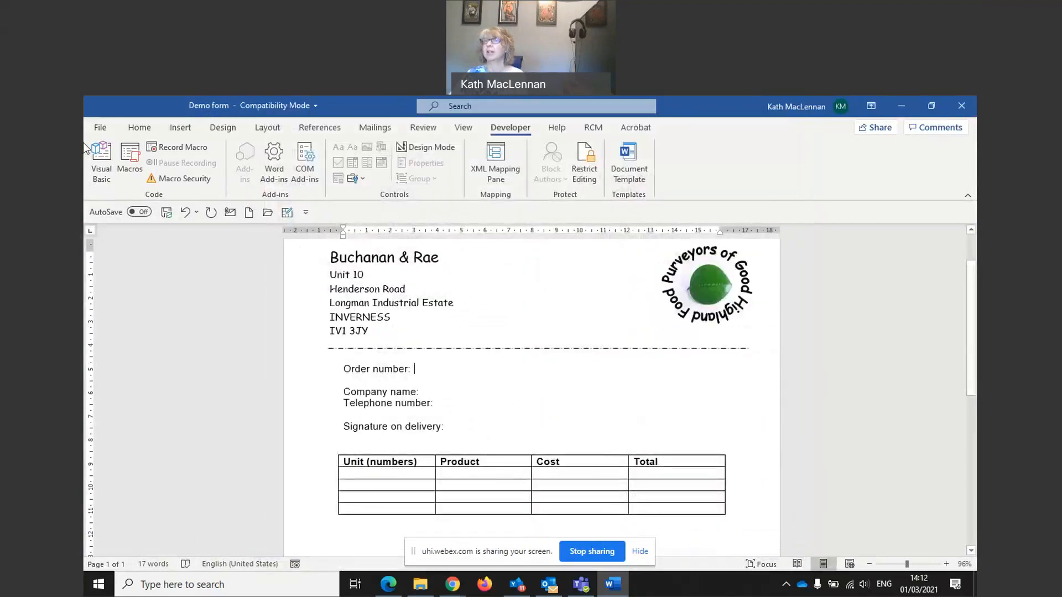
Step: Recheck that Developer is ticked under Customize Ribbon and accept with OK
left_click(99, 128)
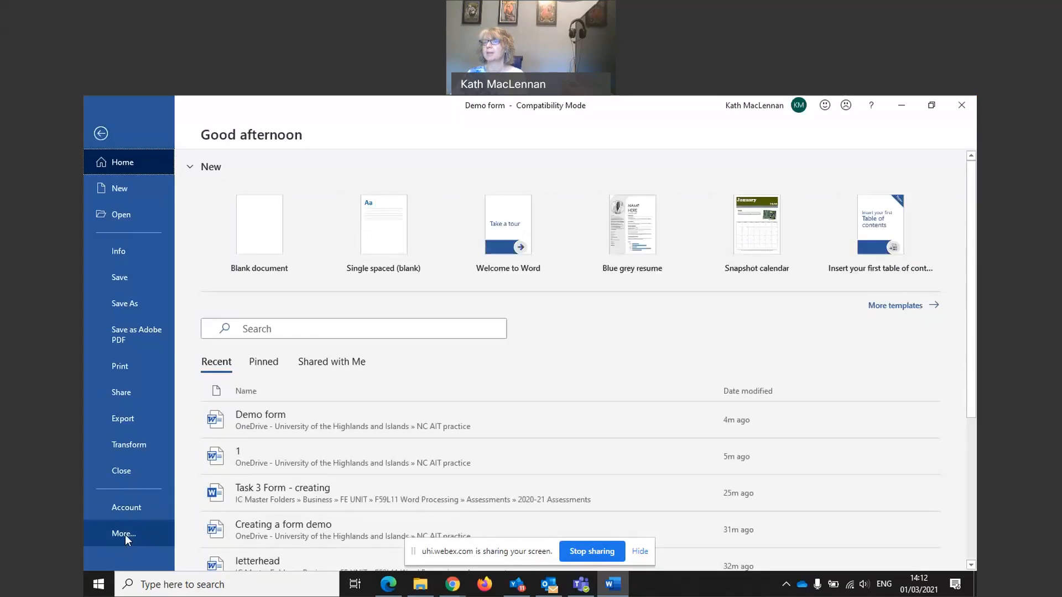
left_click(125, 534)
left_click(209, 536)
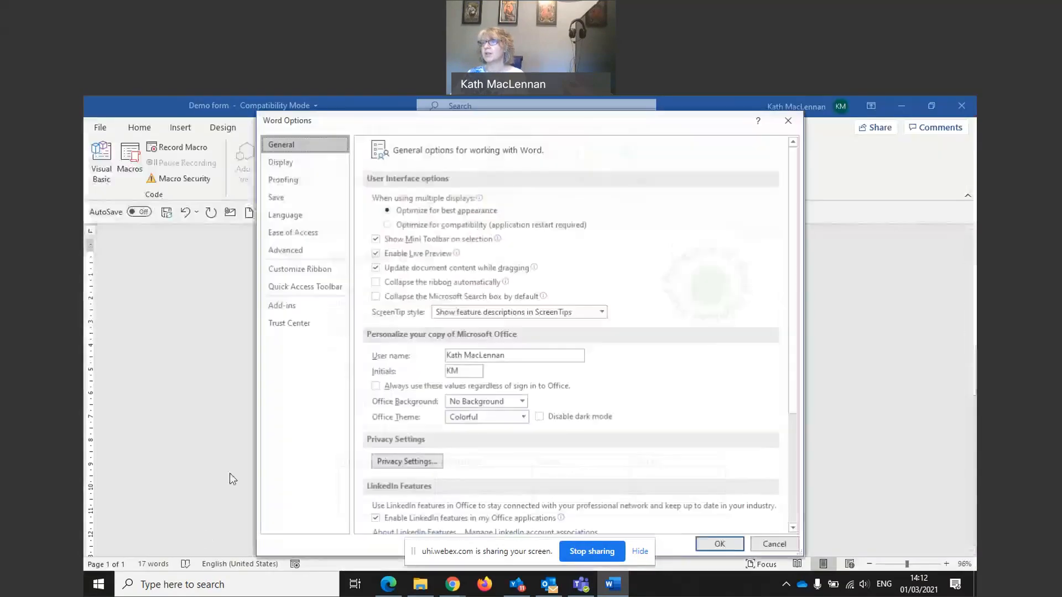
left_click(287, 270)
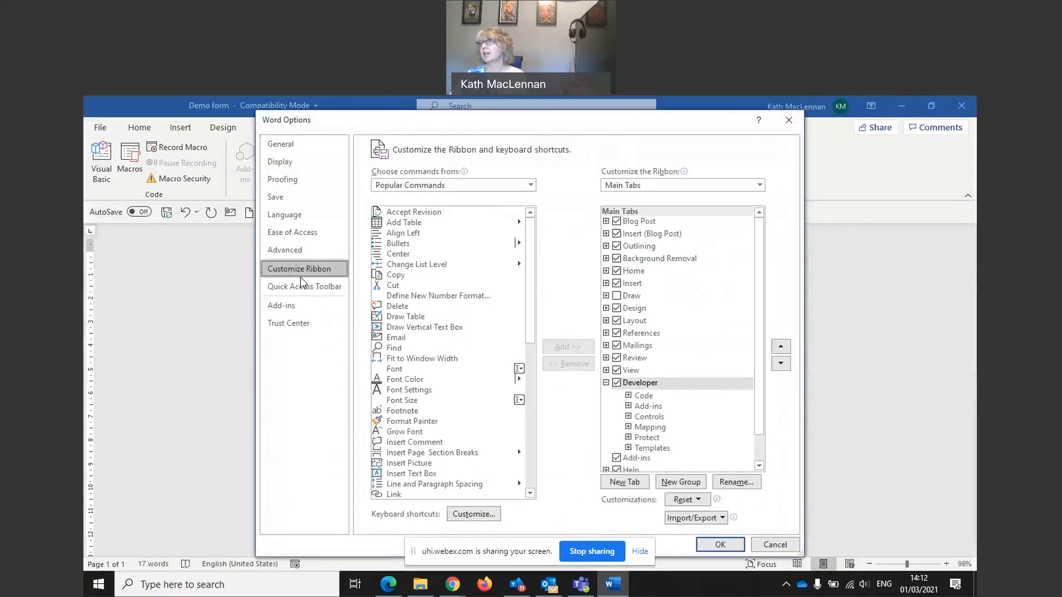
left_click(775, 545)
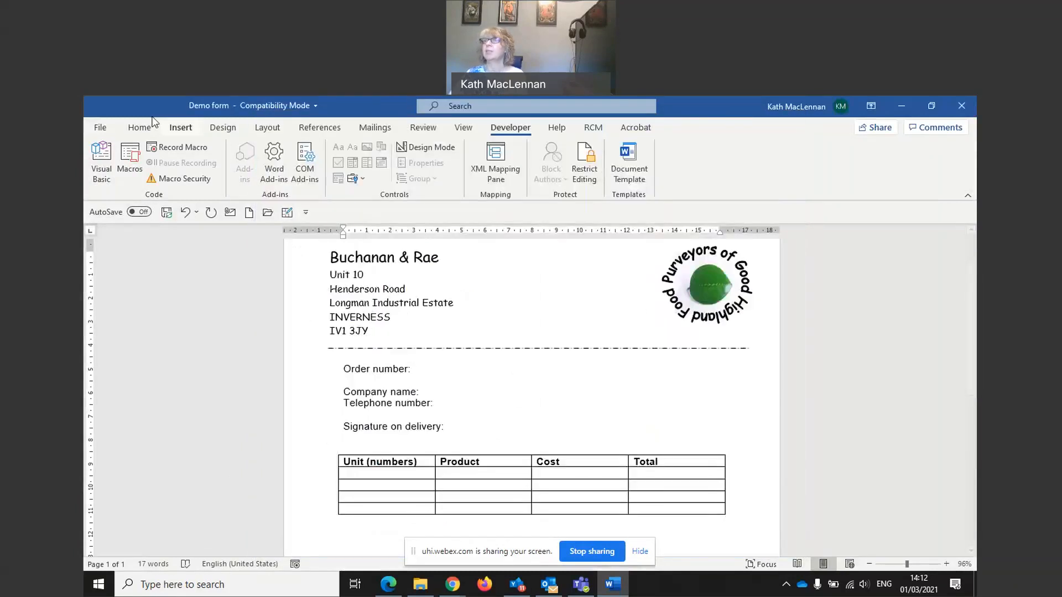
Step: Insert a legacy text form field after 'Order number:'
left_click(365, 183)
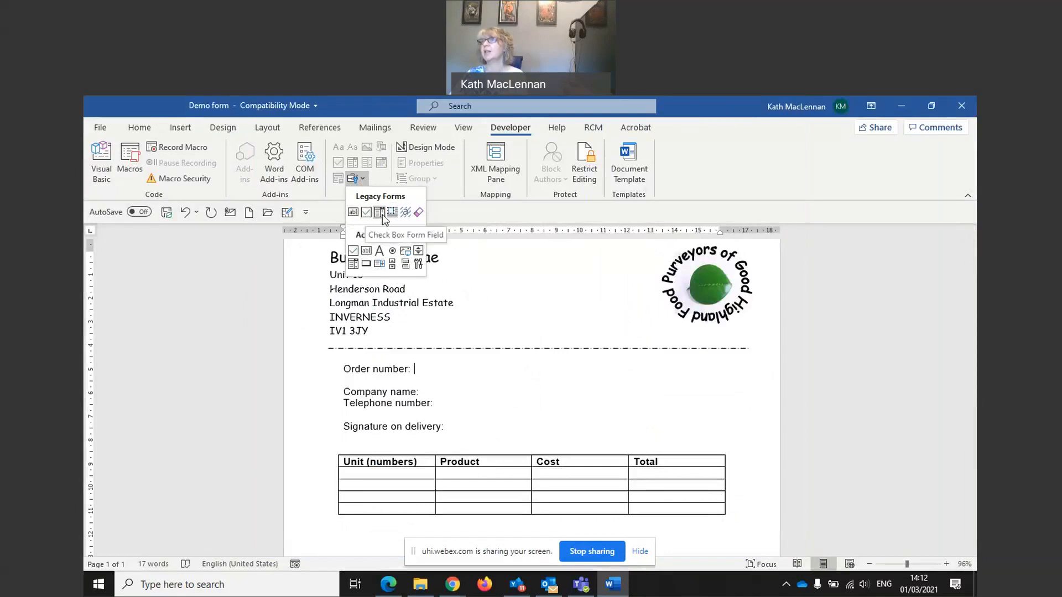
left_click(353, 213)
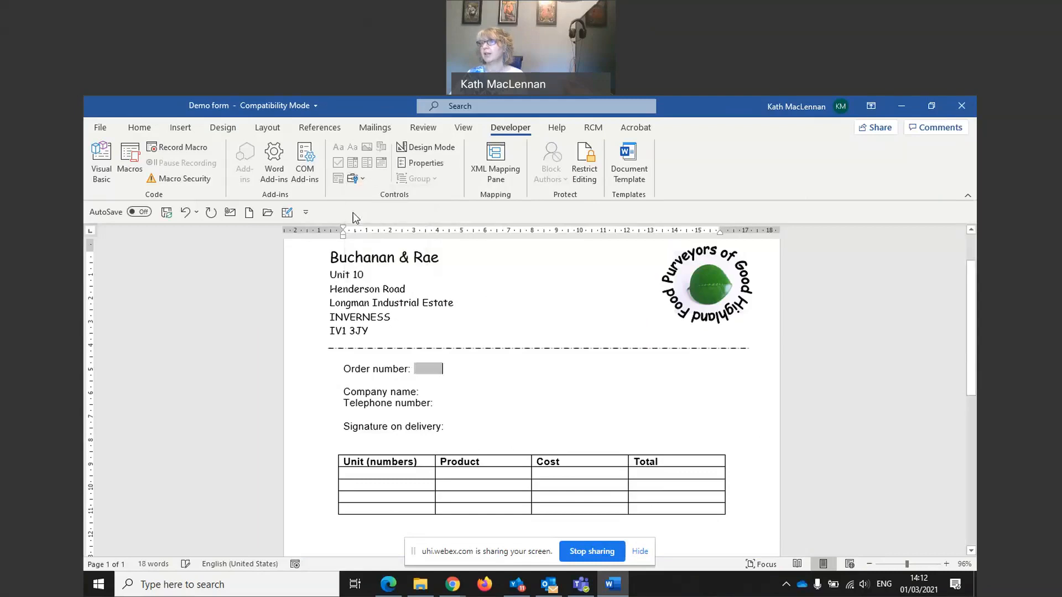
double_click(422, 370)
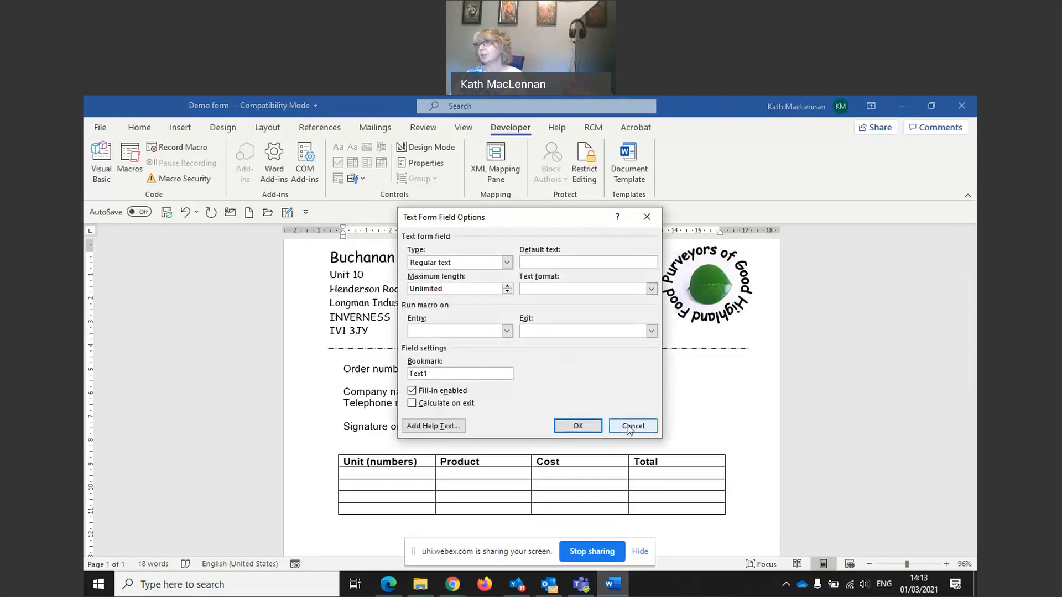
left_click(653, 426)
Step: Format the Order number field in Calibri (Body), size 16
left_click(420, 369)
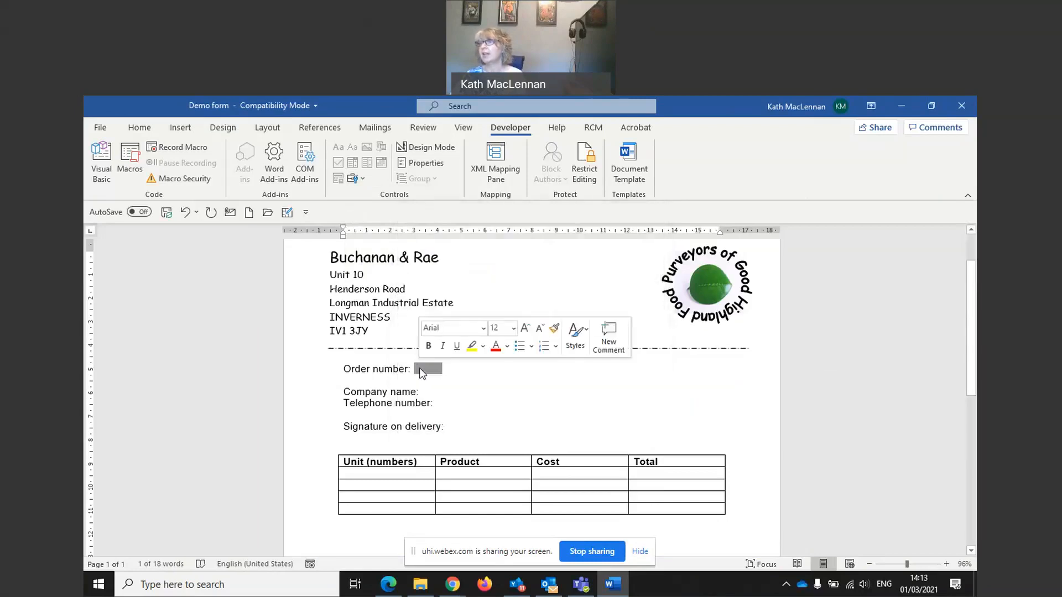
left_click(484, 329)
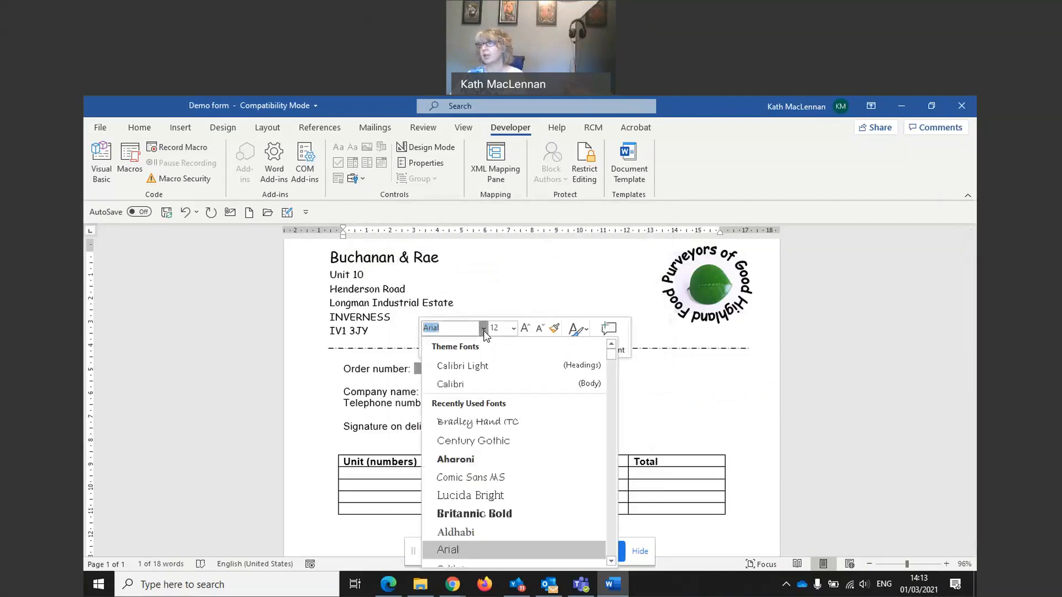
left_click(474, 383)
left_click(514, 329)
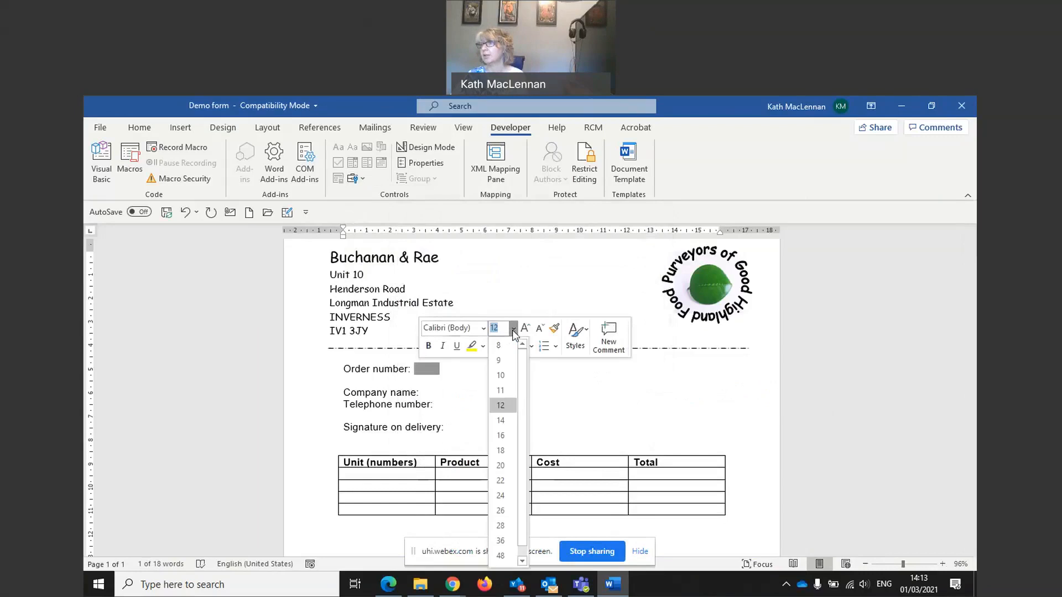
left_click(501, 436)
left_click(513, 408)
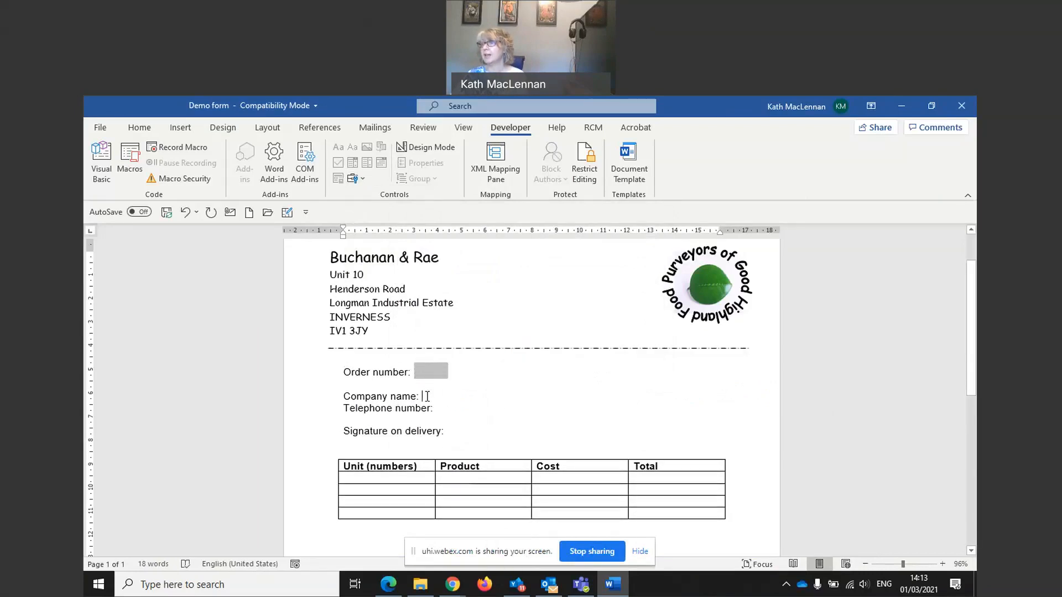
Step: Add a text form field after 'Company name:' formatted in Calibri, size 16
left_click(363, 178)
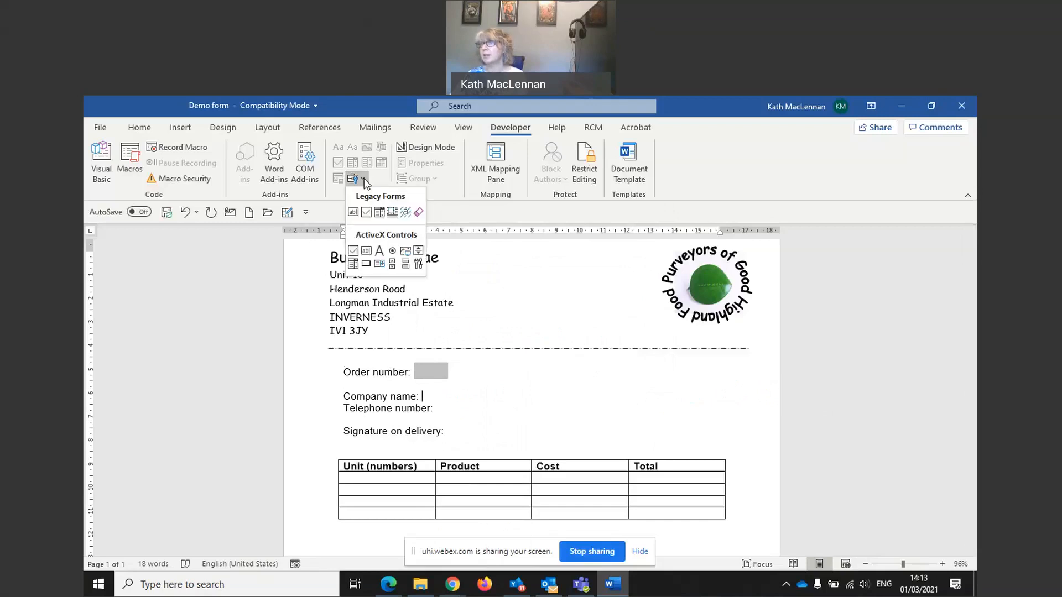
left_click(353, 212)
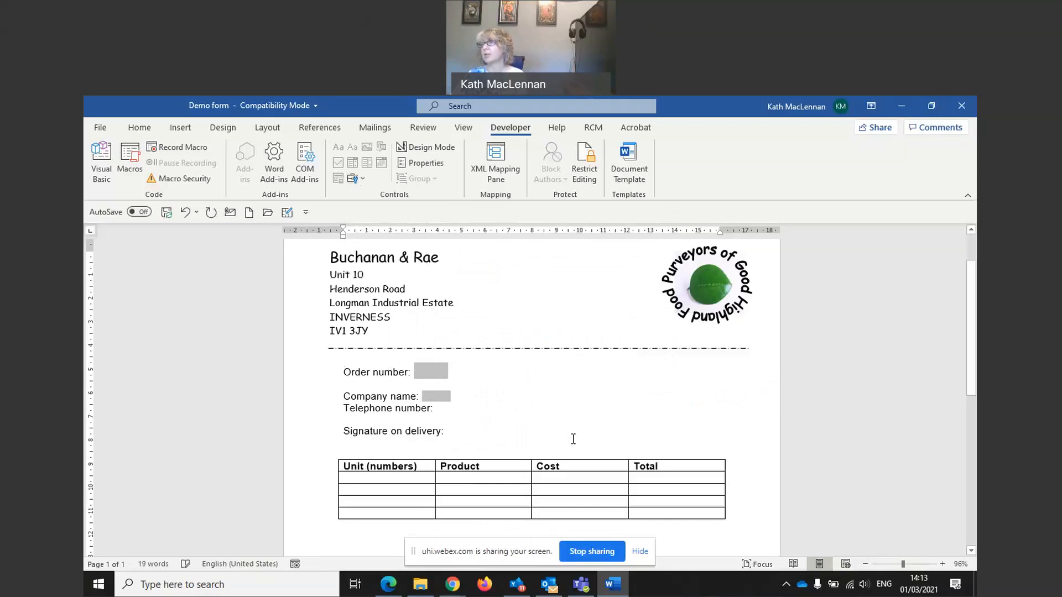
left_click(446, 397)
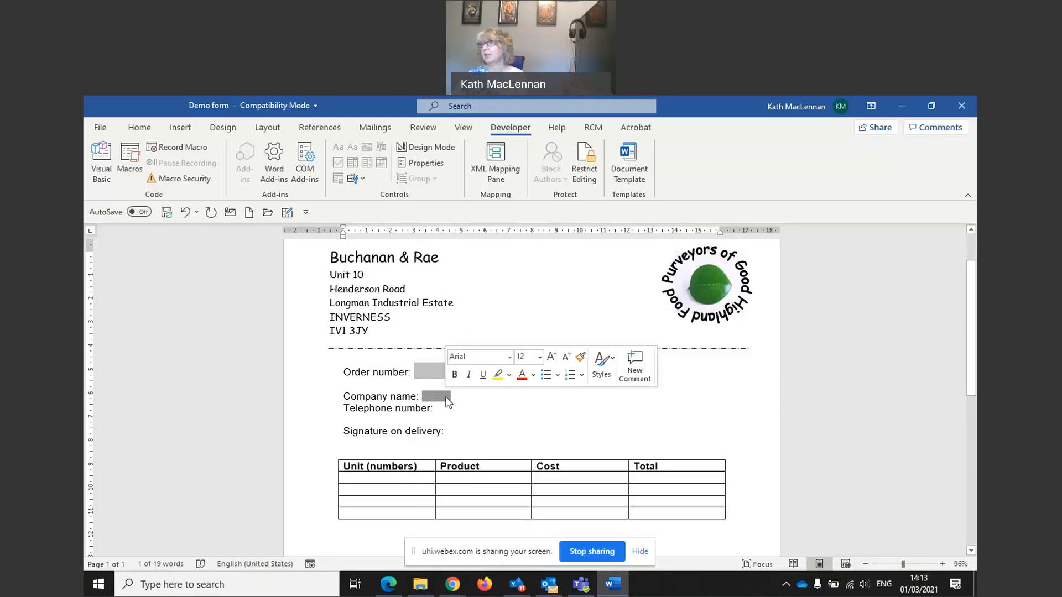
left_click(509, 356)
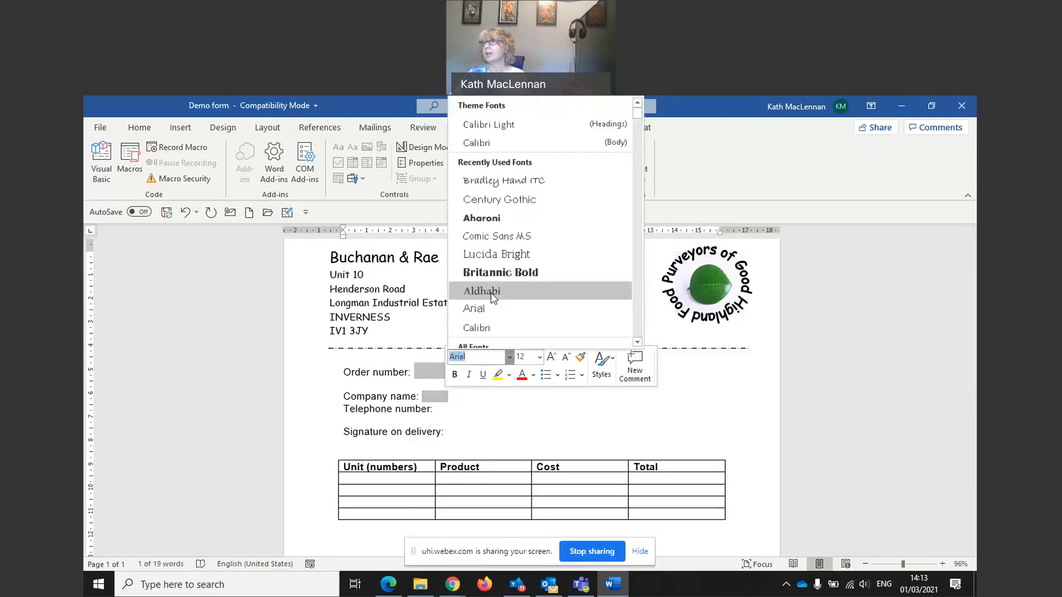
left_click(494, 326)
left_click(540, 357)
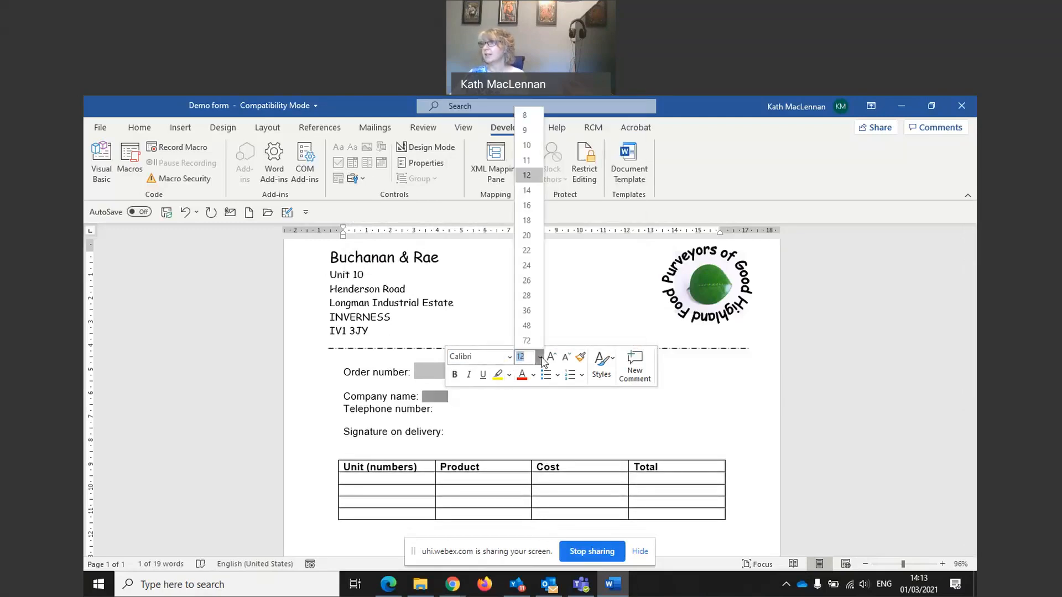
left_click(523, 207)
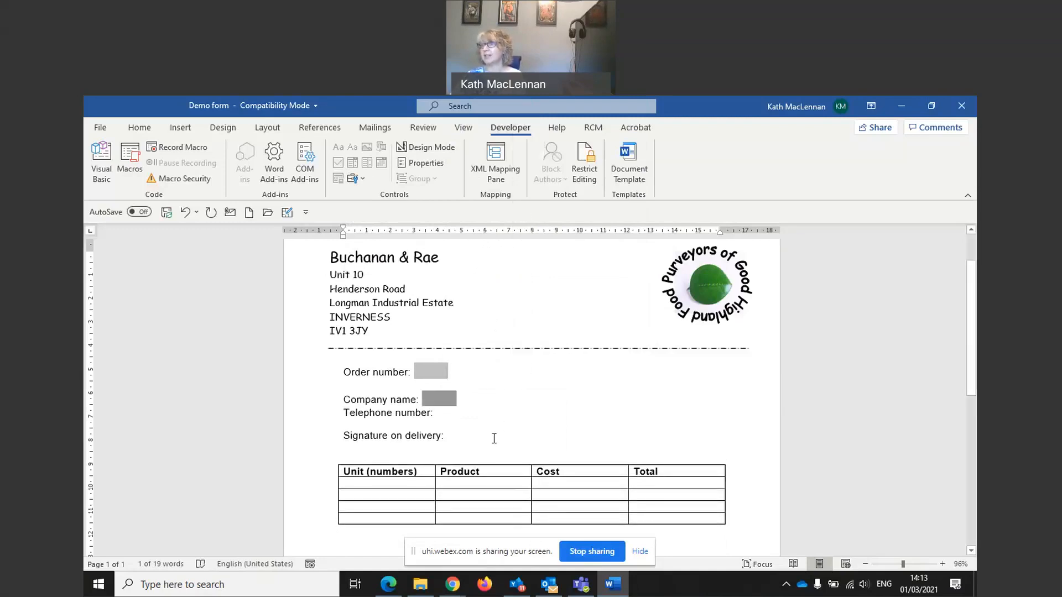
Step: Copy the Company name field and paste it after 'Telephone number:'
right_click(441, 401)
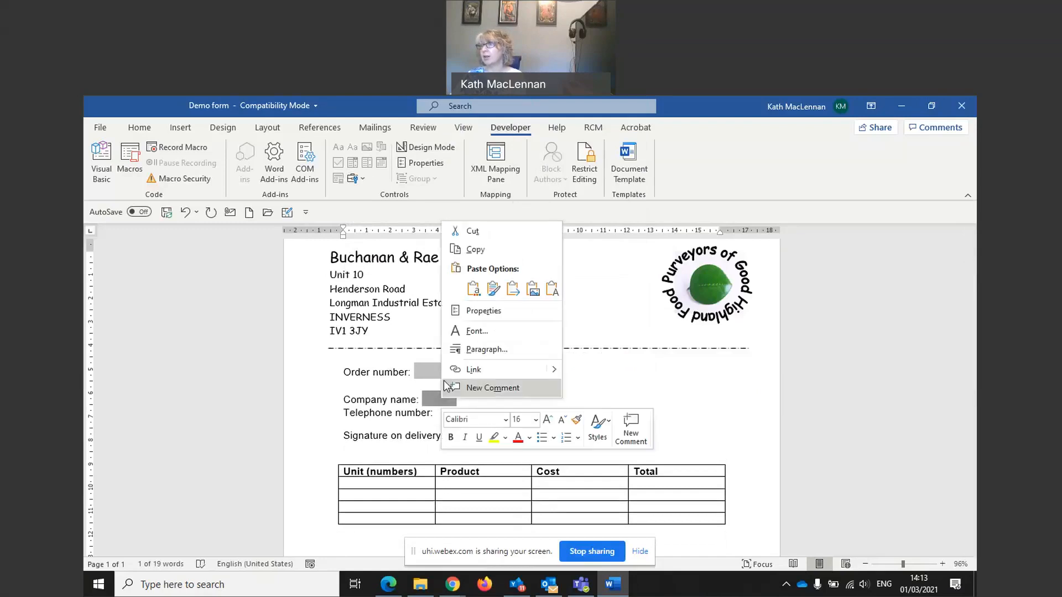
left_click(475, 249)
left_click(453, 415)
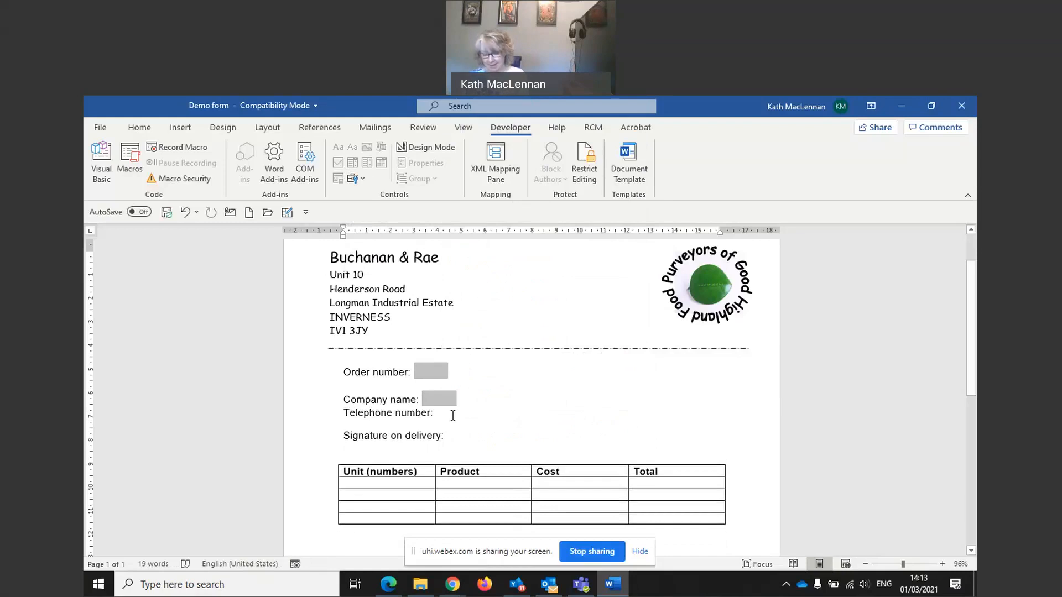
key("ctrl+v")
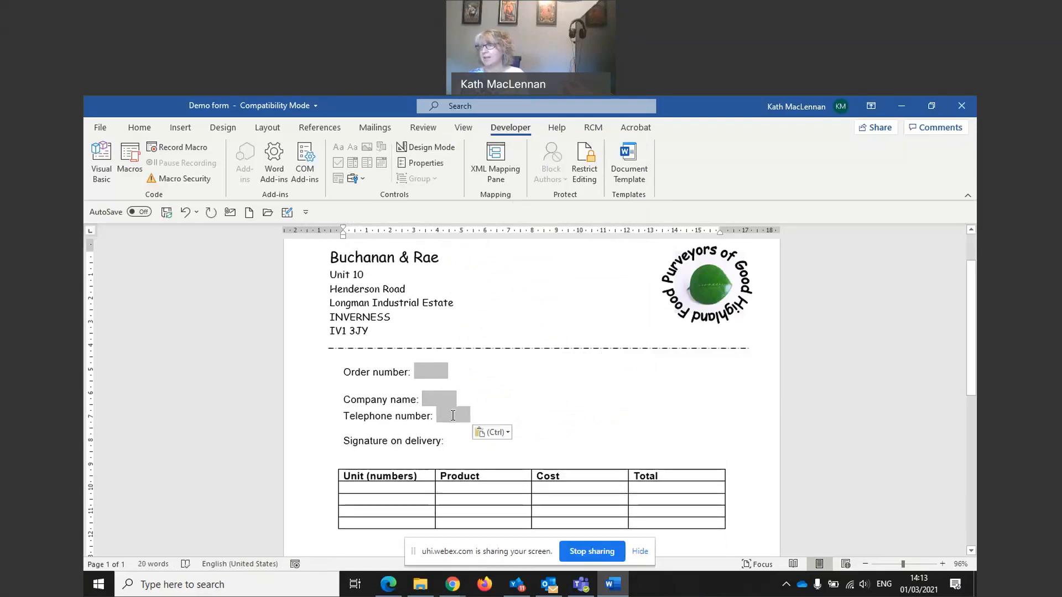
left_click(459, 448)
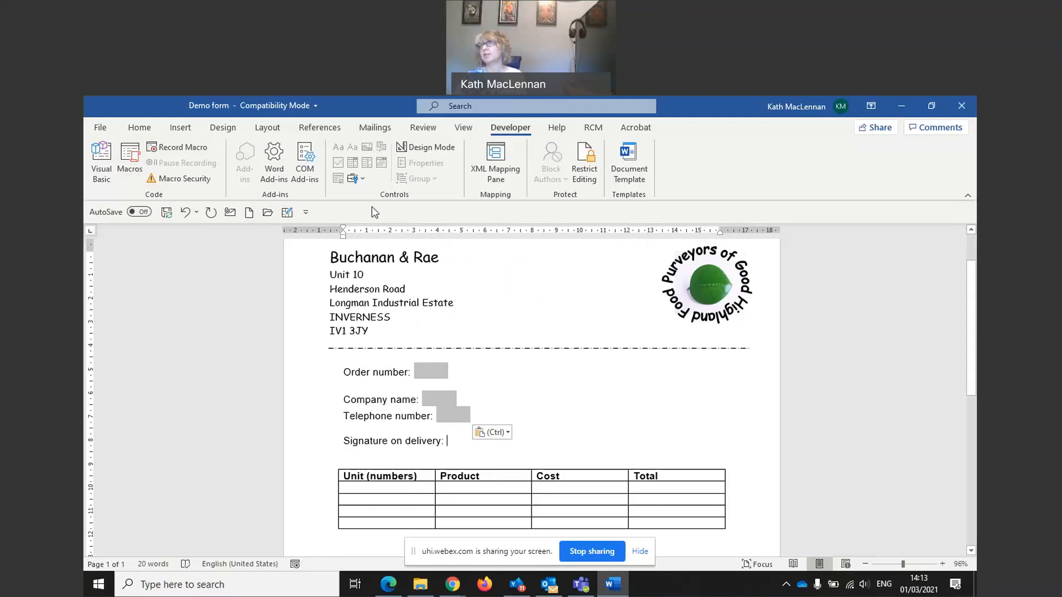
Step: Insert a legacy check box form field after 'Signature on delivery:'
left_click(364, 182)
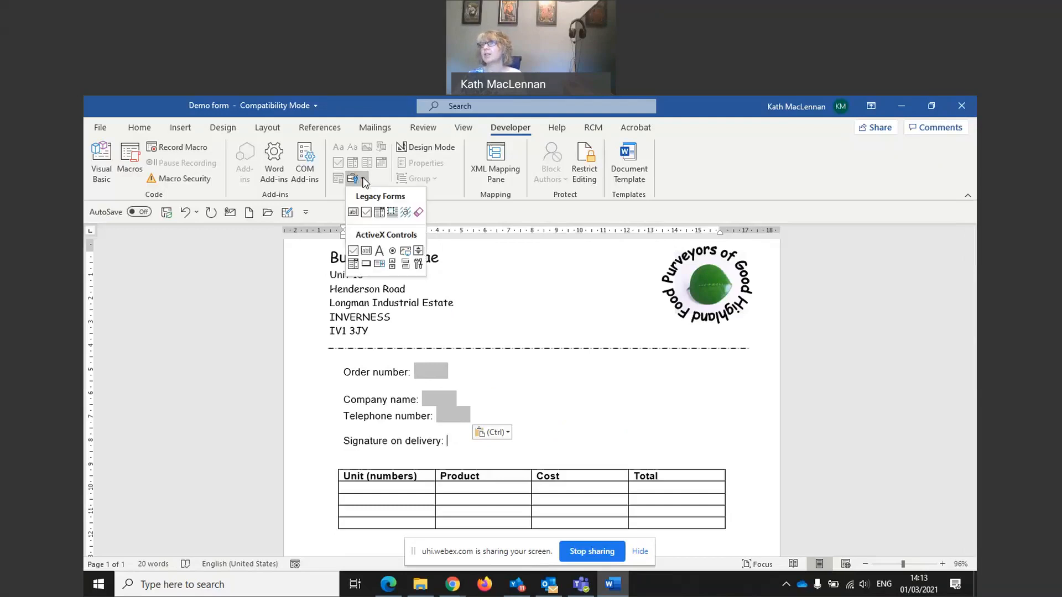
left_click(366, 212)
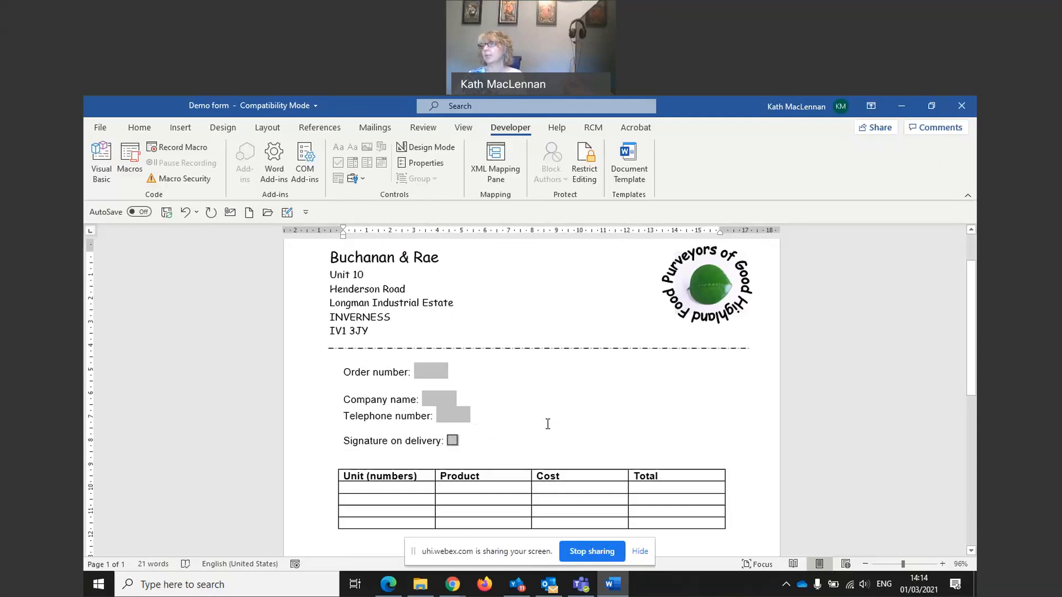
left_click(383, 490)
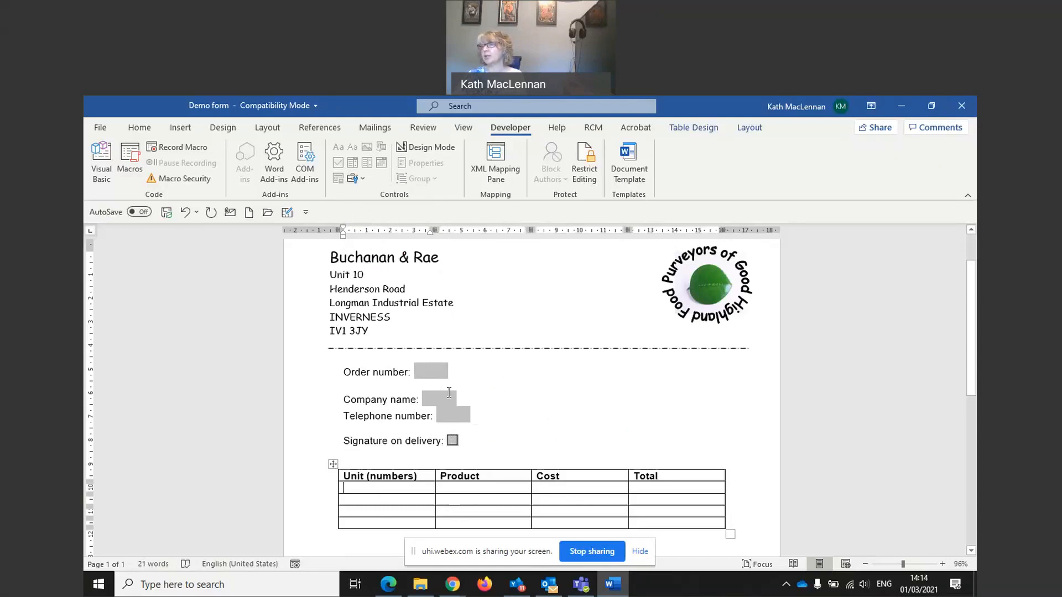
Step: Copy the Order number field and paste it into the first row's Unit, Cost and Total cells
right_click(437, 371)
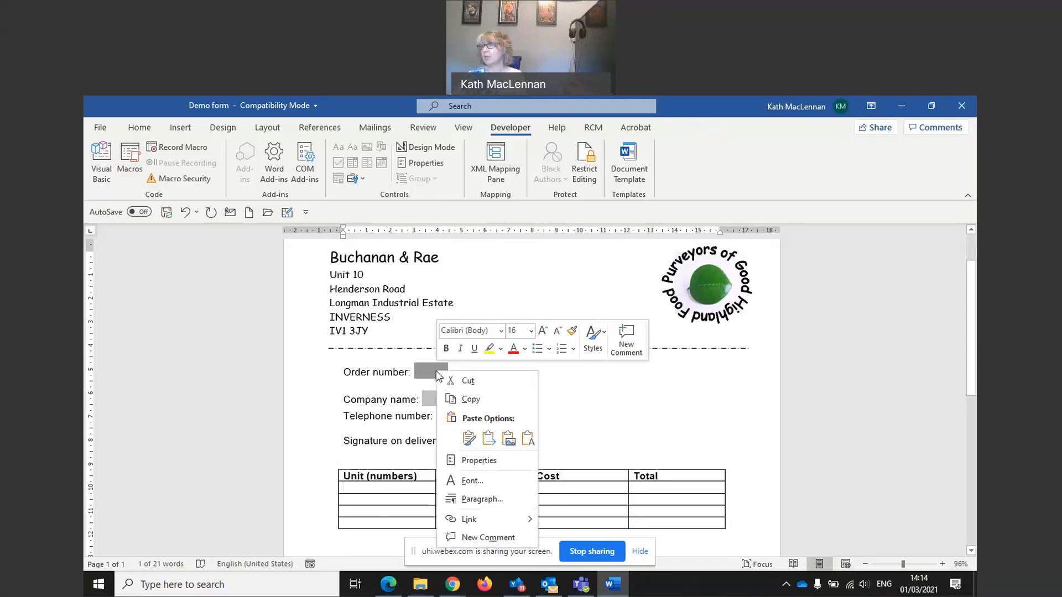
key("Escape")
left_click(379, 487)
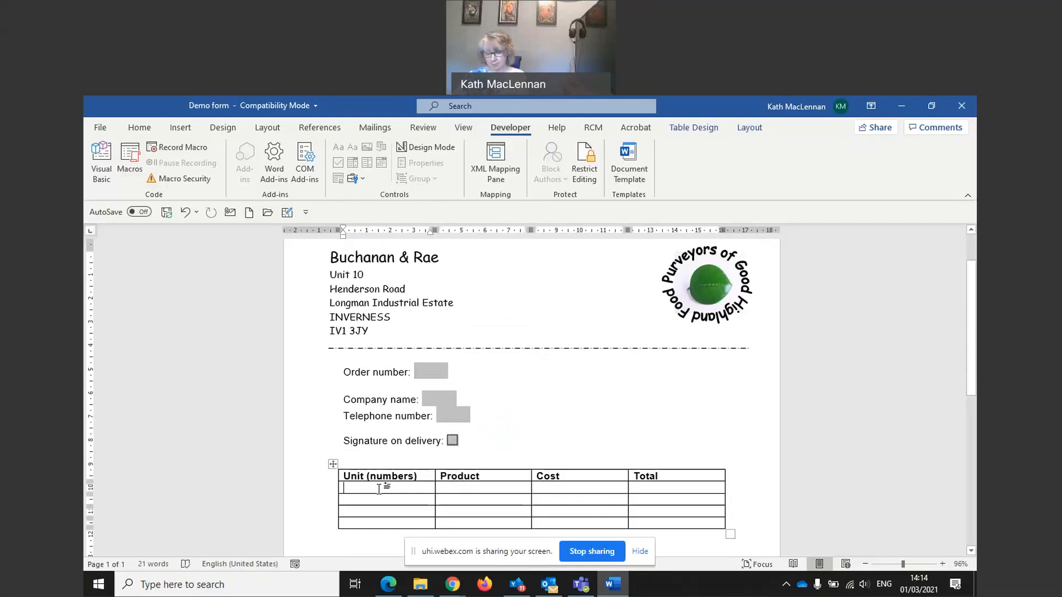
key("ctrl+v")
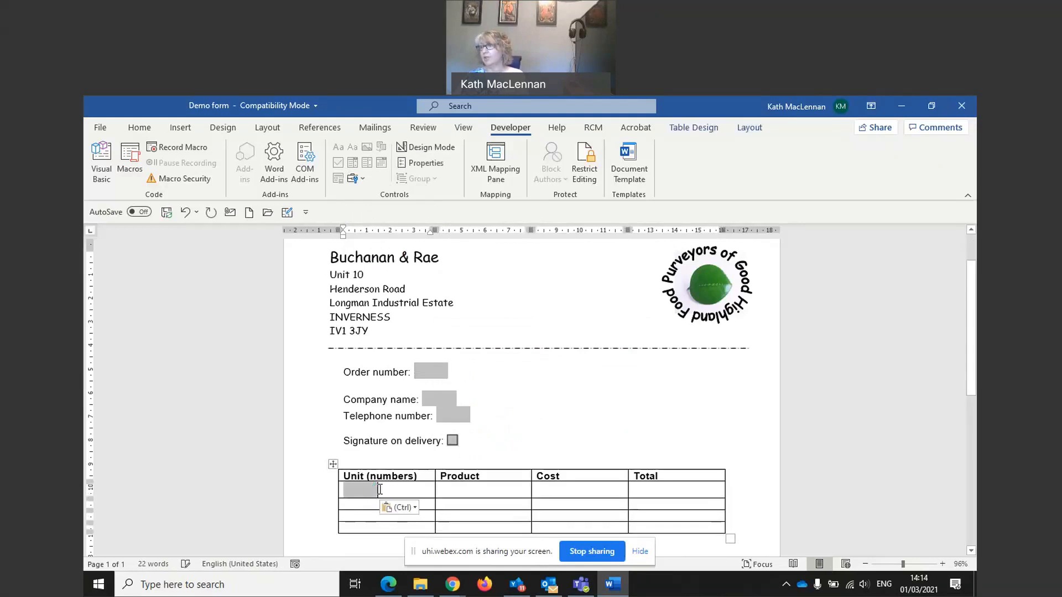
left_click(564, 490)
key("ctrl")
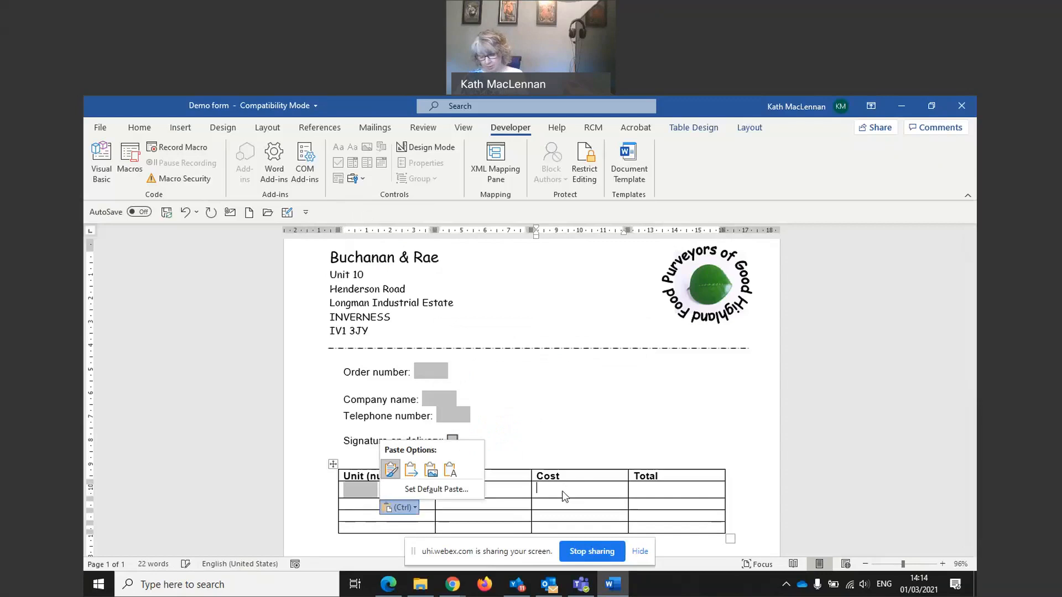
left_click(571, 491)
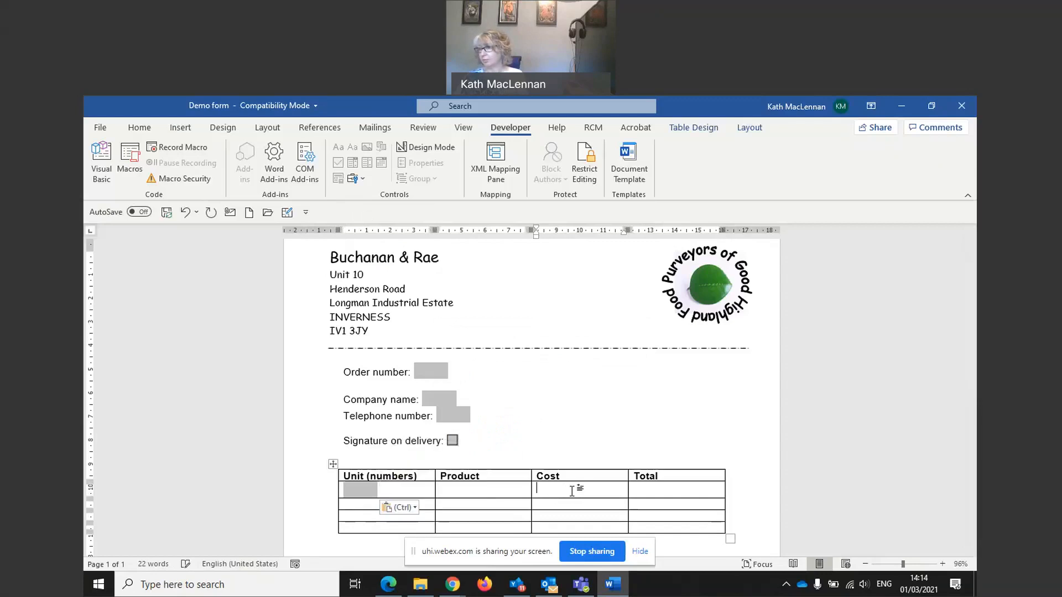
key("ctrl+v")
left_click(657, 490)
key("ctrl+v")
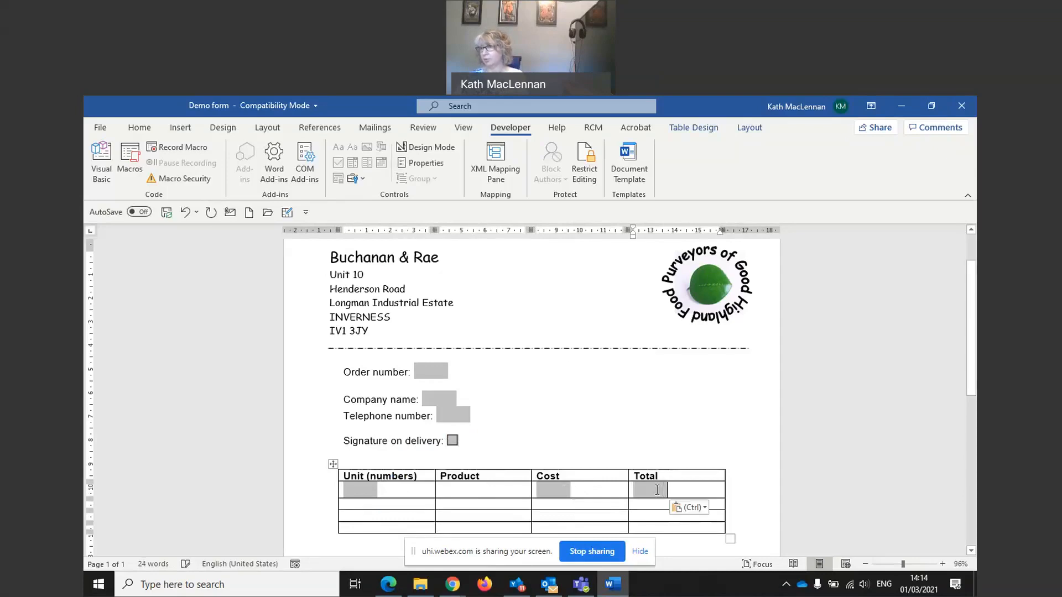
Step: Paste text fields into the second row's Unit, Cost and Total cells, removing a stray Product field
left_click(387, 506)
key("ctrl+v")
left_click(462, 504)
key("ctrl+v")
left_click(465, 508)
key("Delete")
left_click(559, 509)
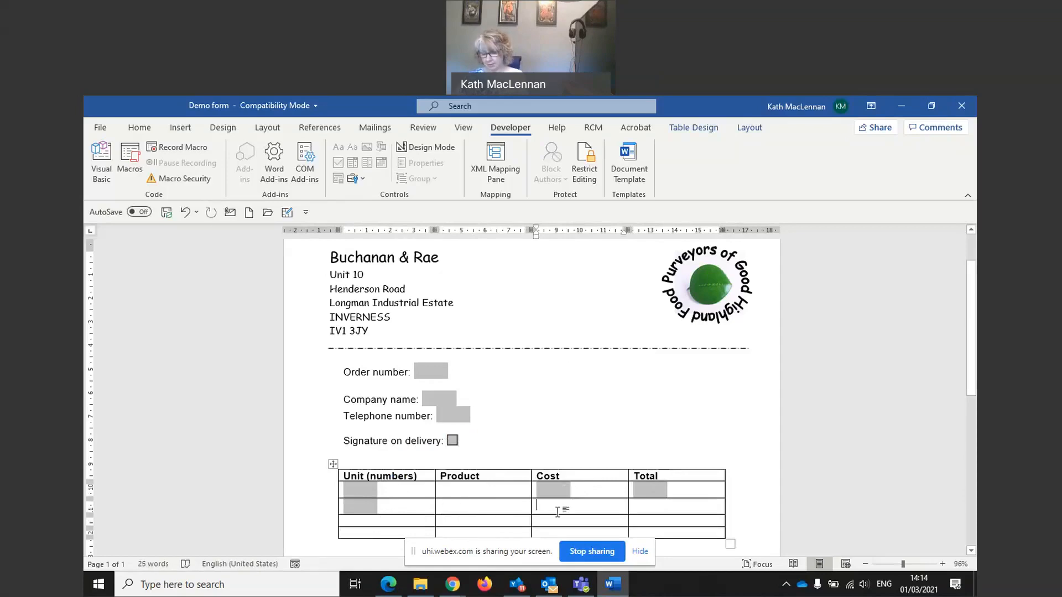
key("ctrl+v")
left_click(630, 509)
key("ctrl+v")
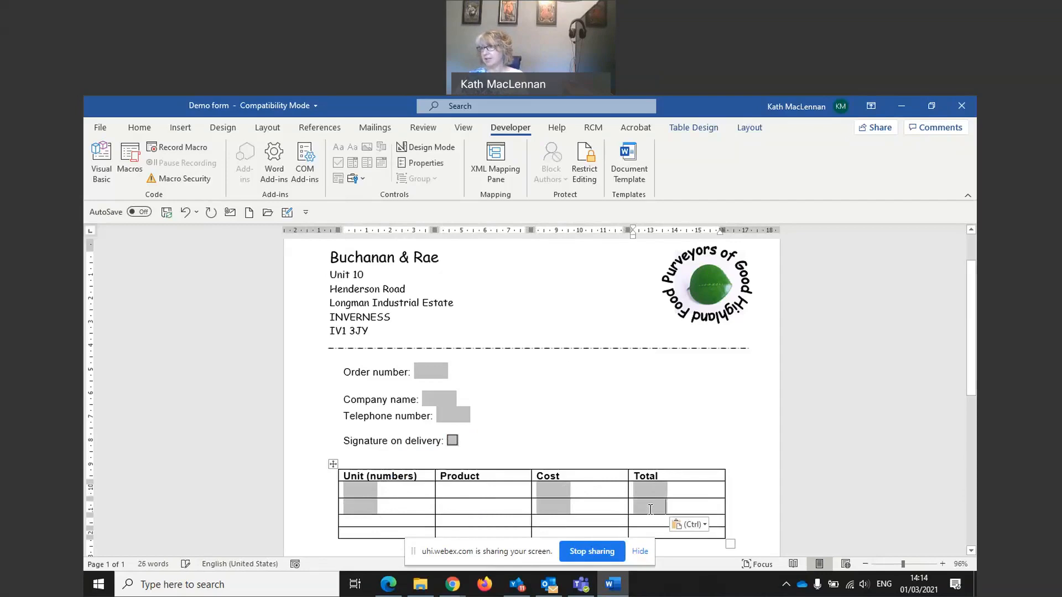
Step: Paste text fields into the Unit, Cost and Total cells of the third and fourth rows
scroll(623, 442, "down", 2)
left_click(379, 462)
key("ctrl+v")
left_click(569, 464)
key("ctrl+v")
left_click(652, 465)
key("ctrl+v")
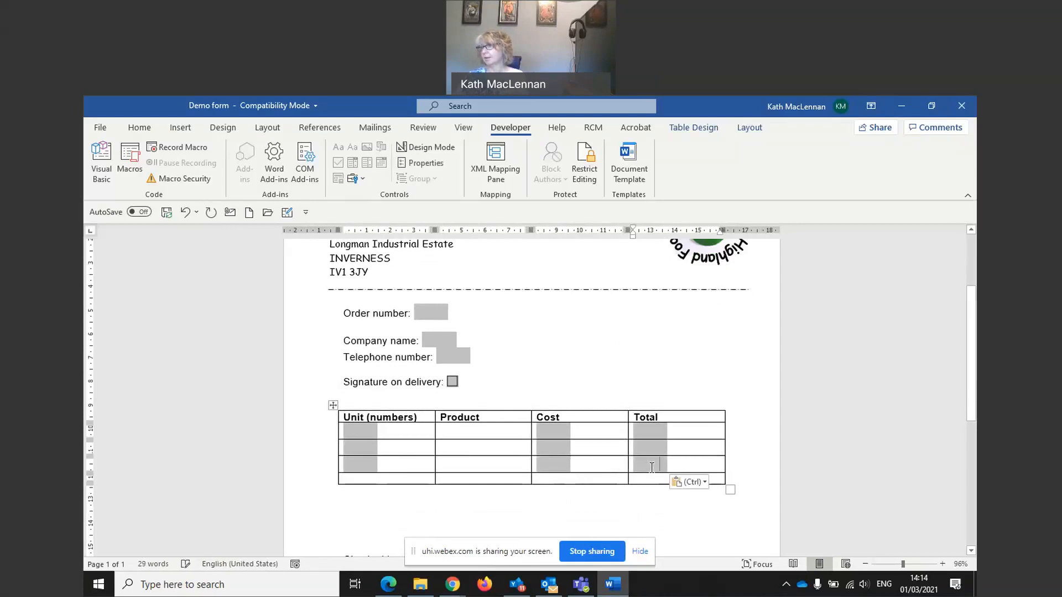
left_click(415, 481)
key("ctrl+v")
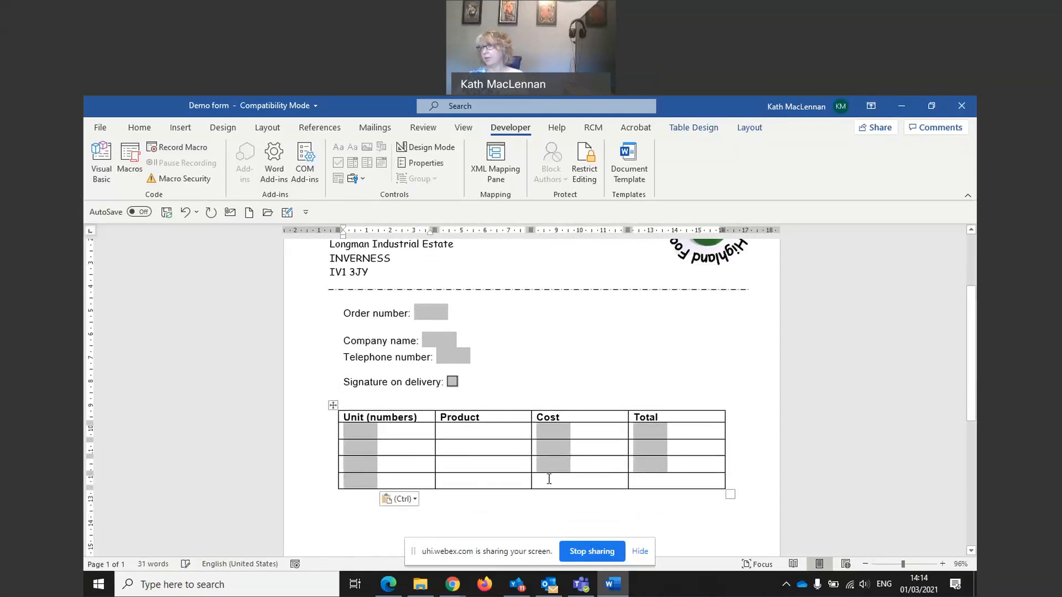
left_click(550, 479)
key("ctrl+v")
left_click(650, 484)
key("ctrl+v")
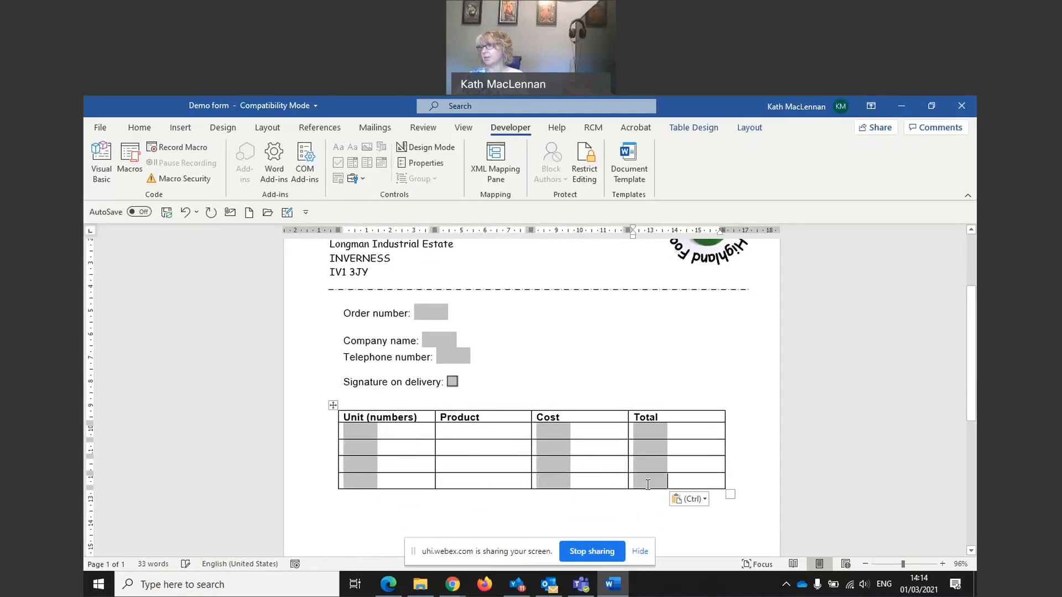
left_click(354, 430)
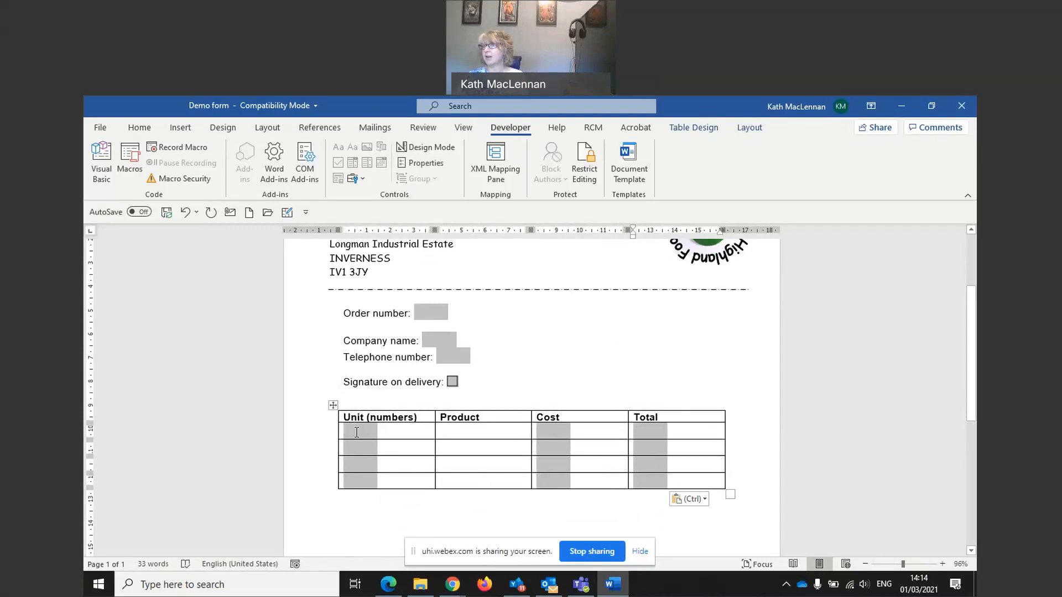
Step: Insert a legacy drop-down form field into the first Product cell
left_click(356, 179)
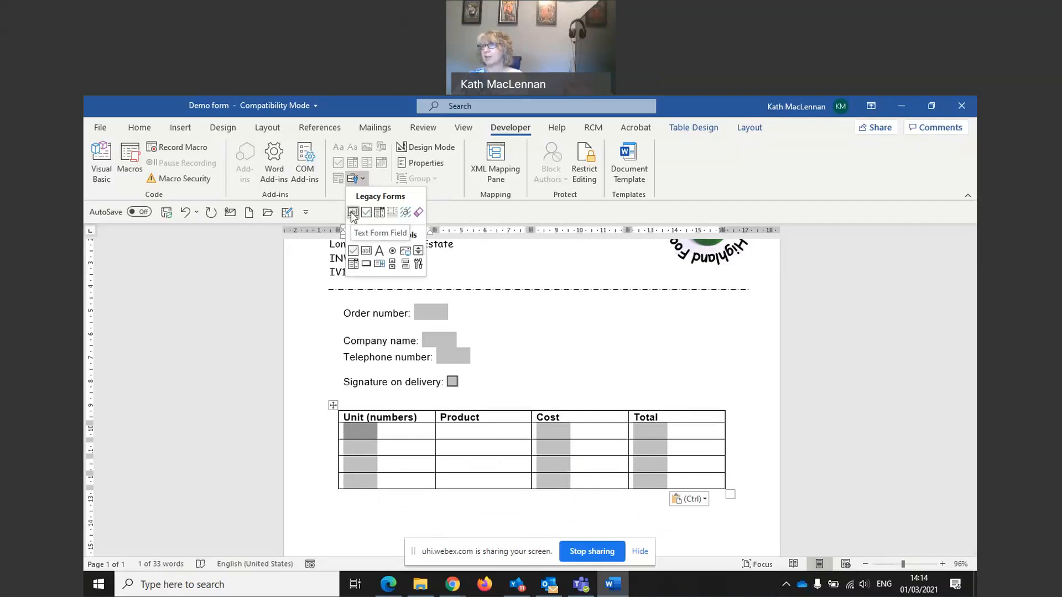
left_click(360, 449)
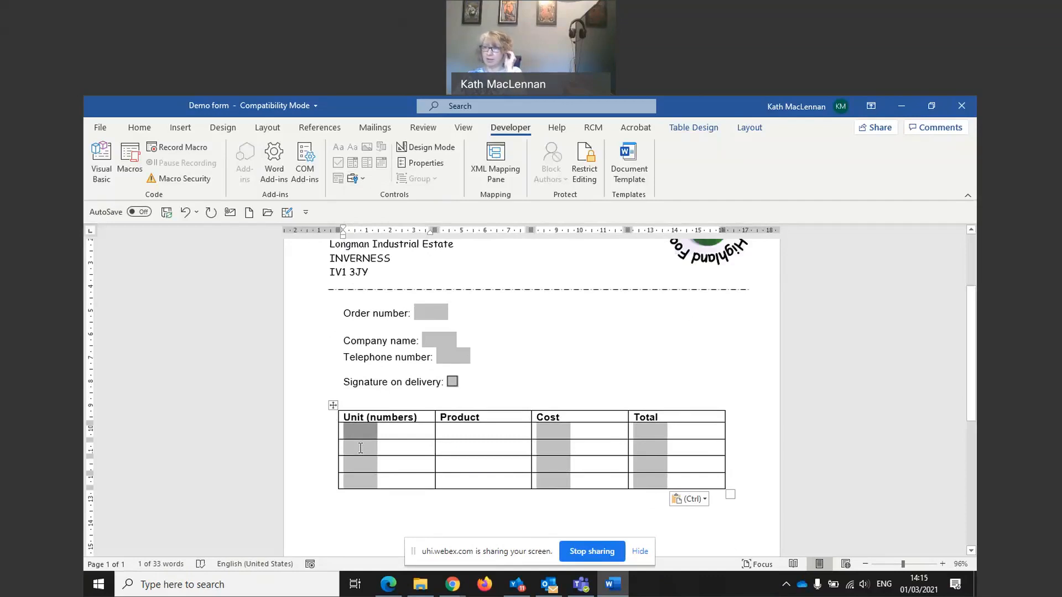
right_click(360, 448)
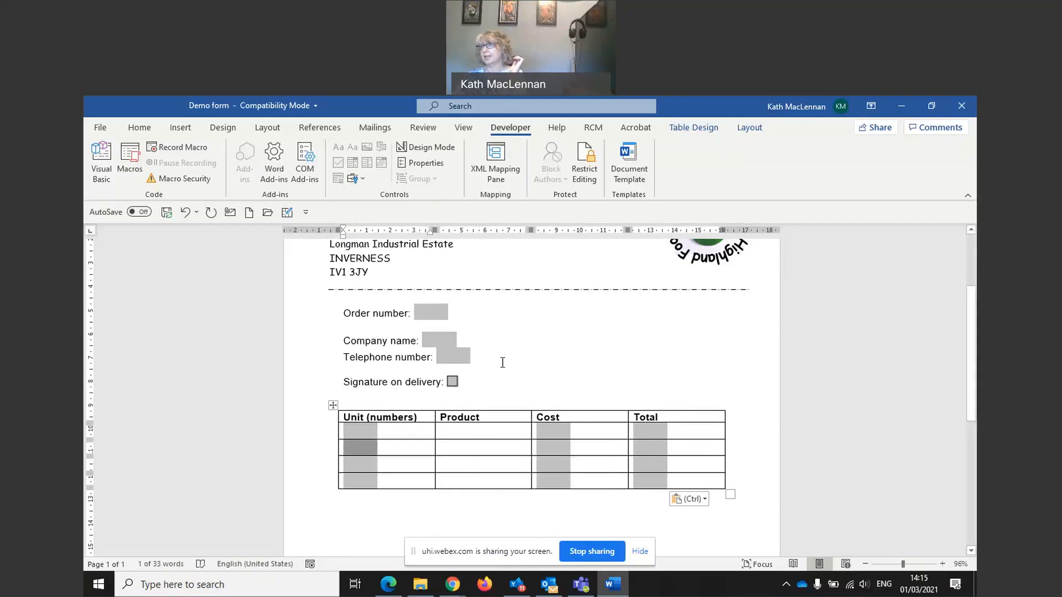
left_click(535, 345)
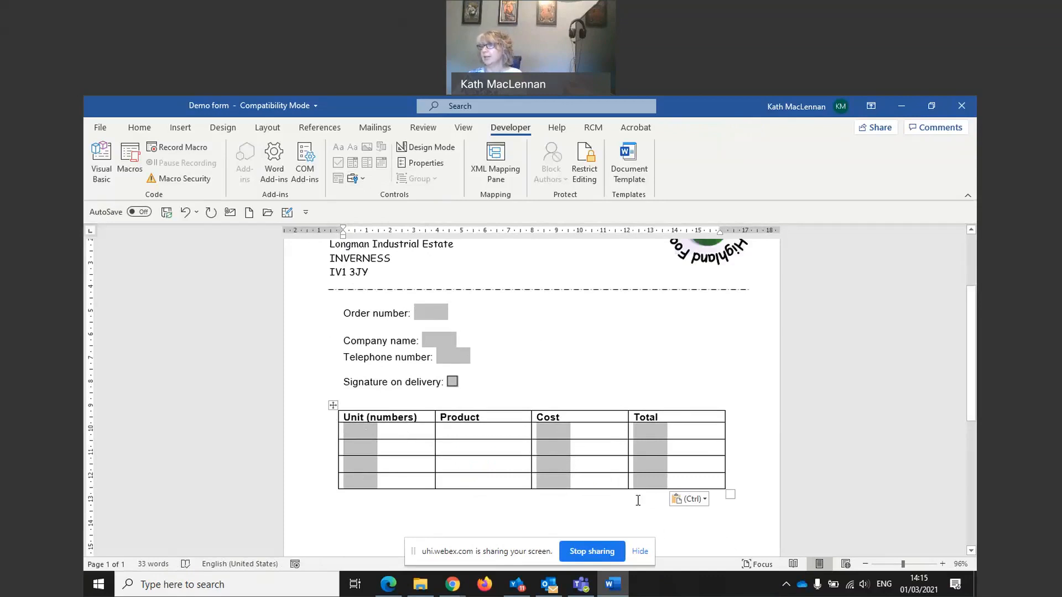
left_click(470, 434)
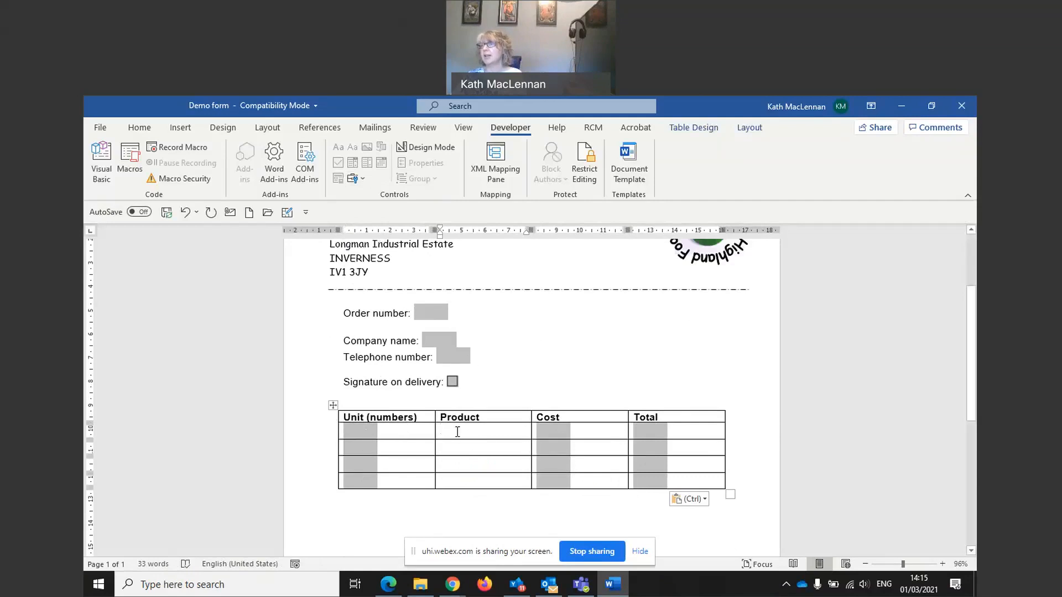
left_click(363, 179)
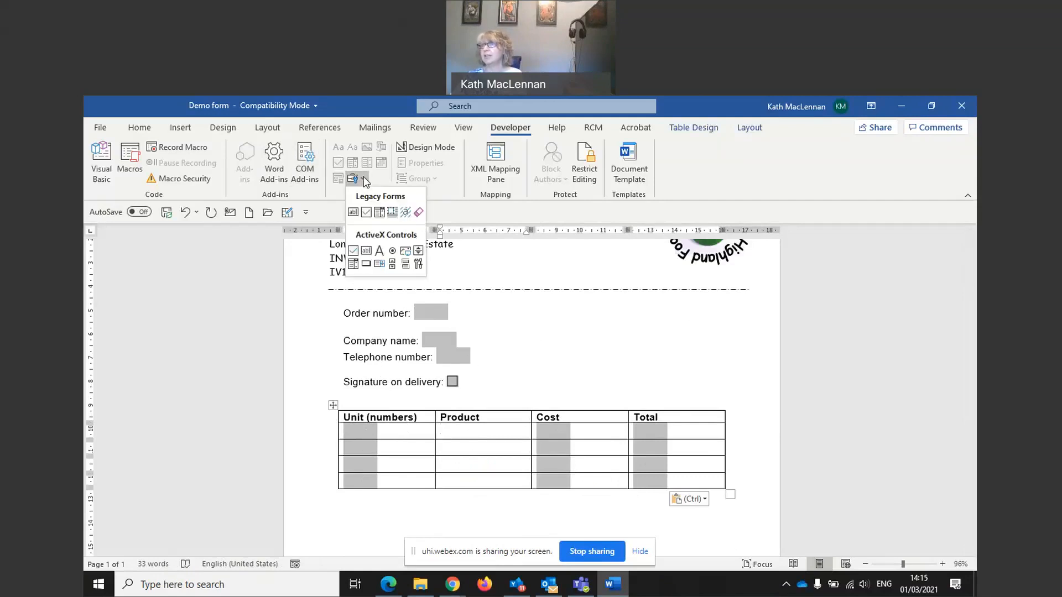
left_click(380, 214)
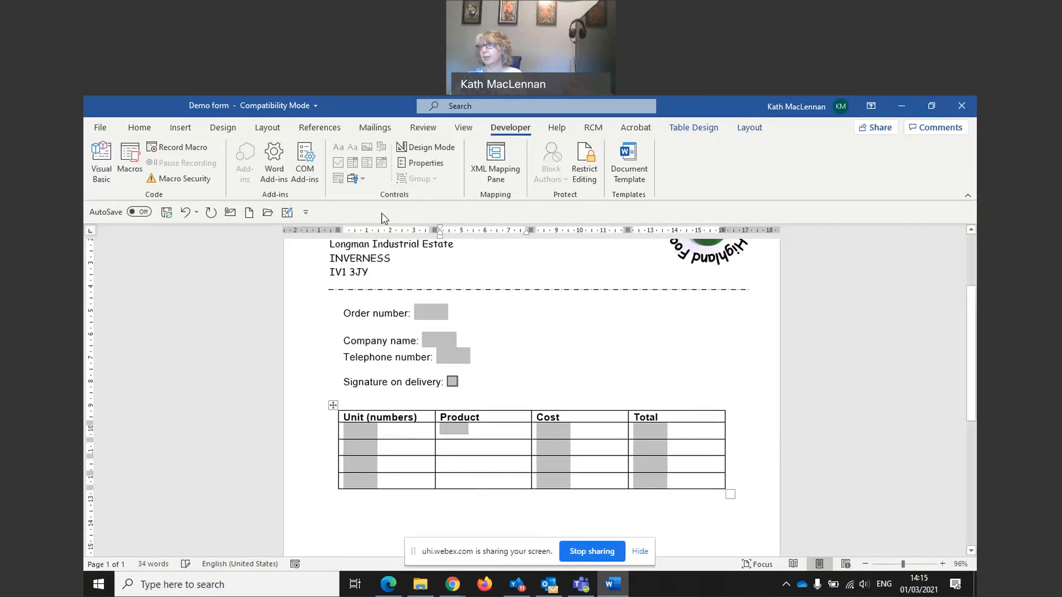
Step: Add Please select, Red wine and White wine as drop-down choices
double_click(456, 430)
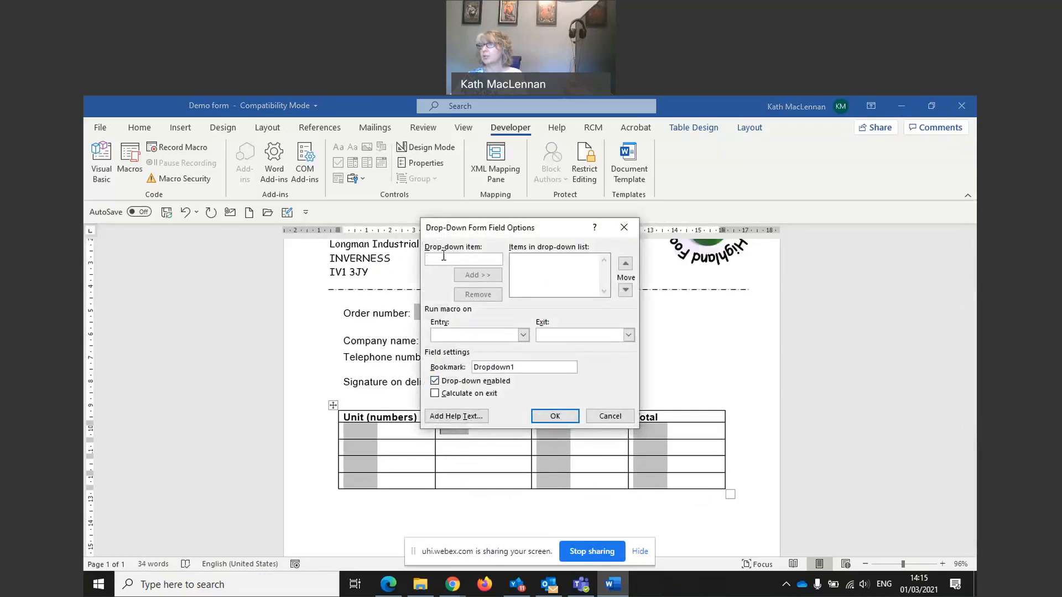
type("Please select")
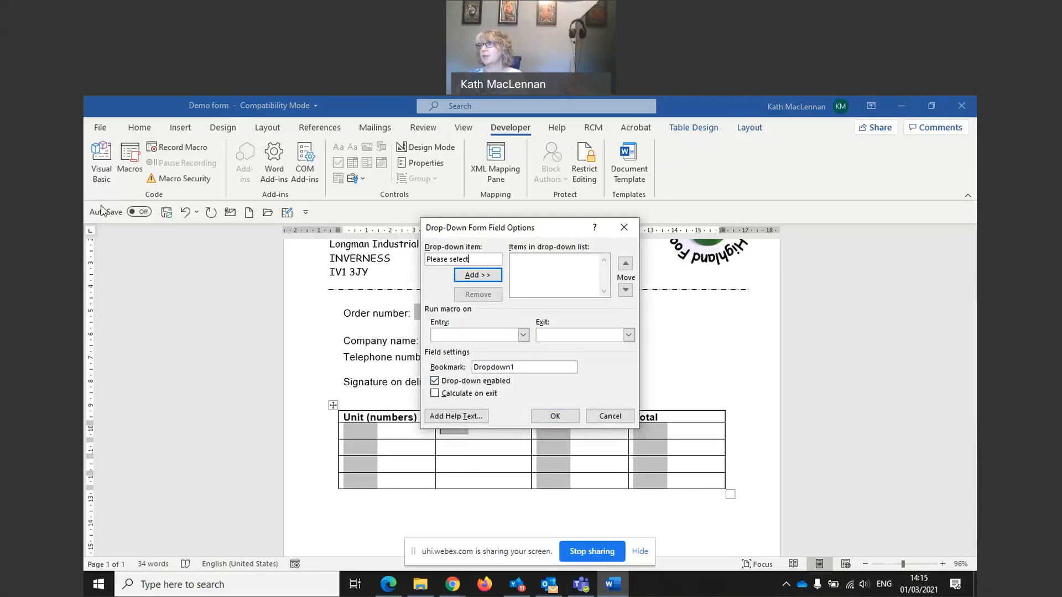
left_click(476, 275)
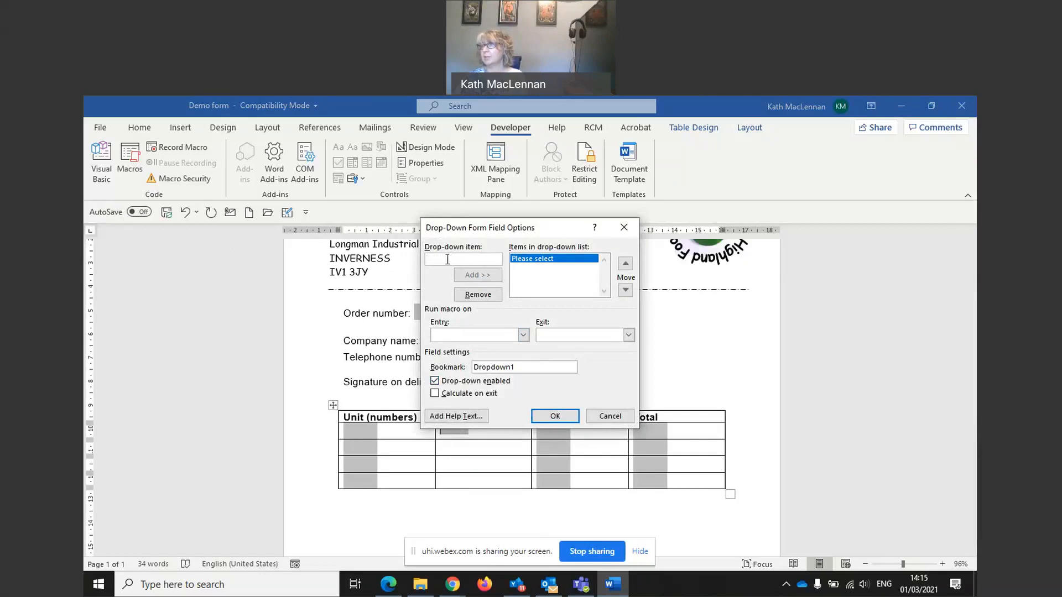
type("Red wine")
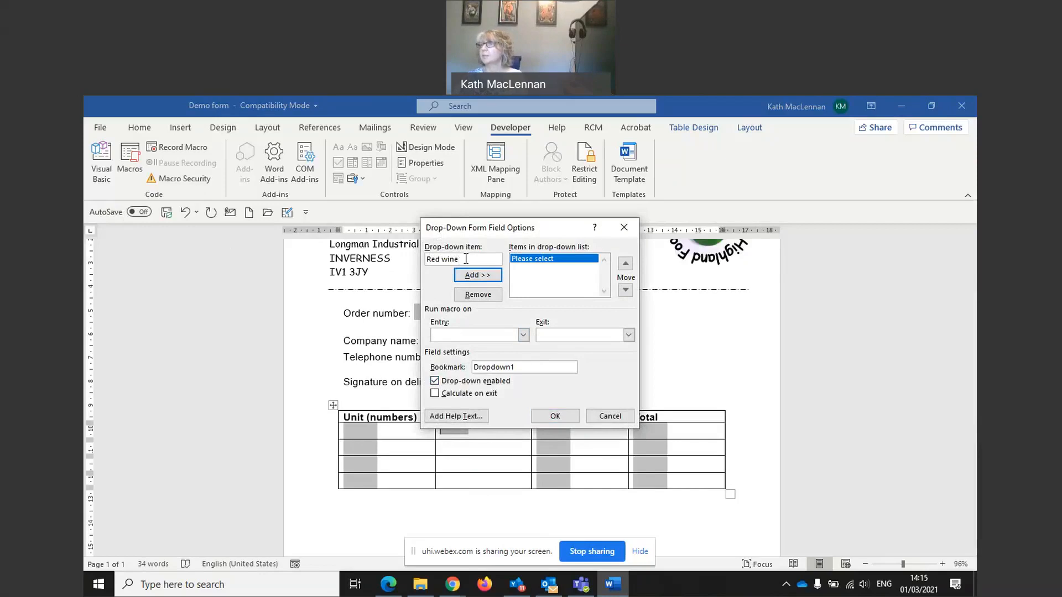
left_click(464, 276)
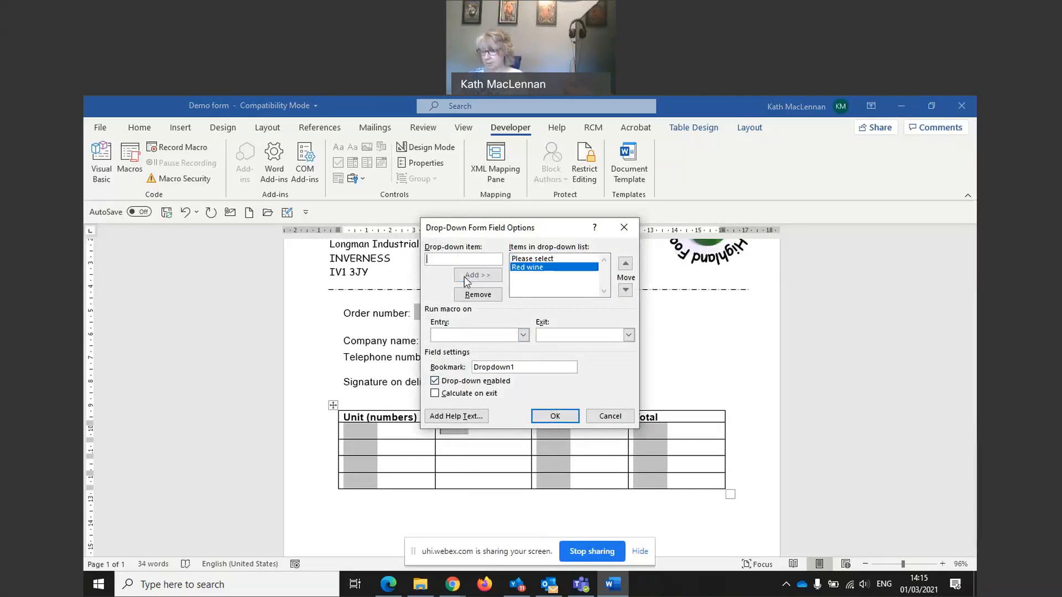
type("White wine")
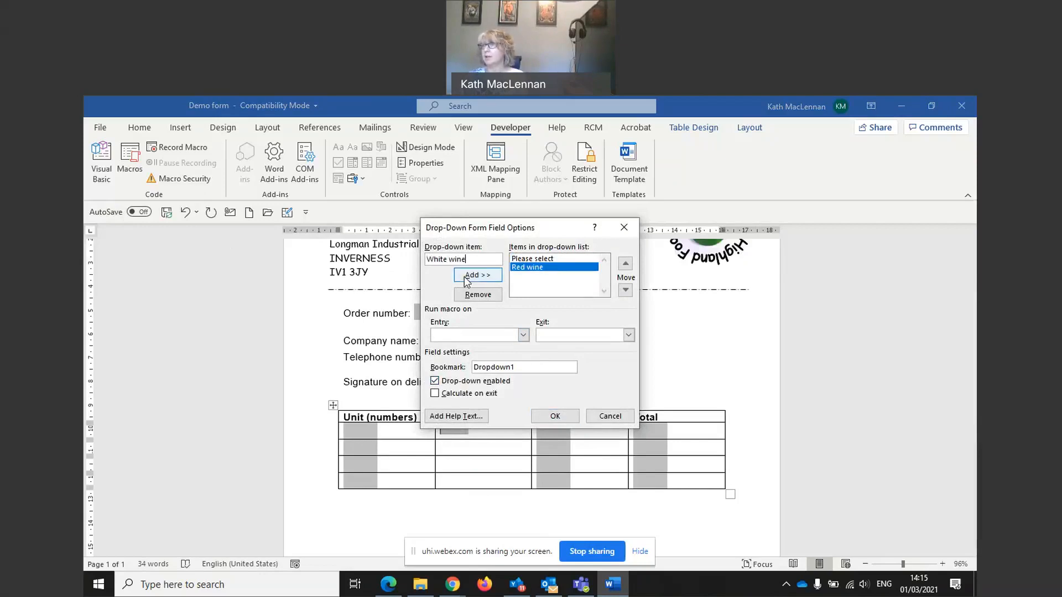
left_click(477, 276)
Step: Add Champagne and Rose wine to the choices and confirm the options
left_click(465, 258)
type("Cham")
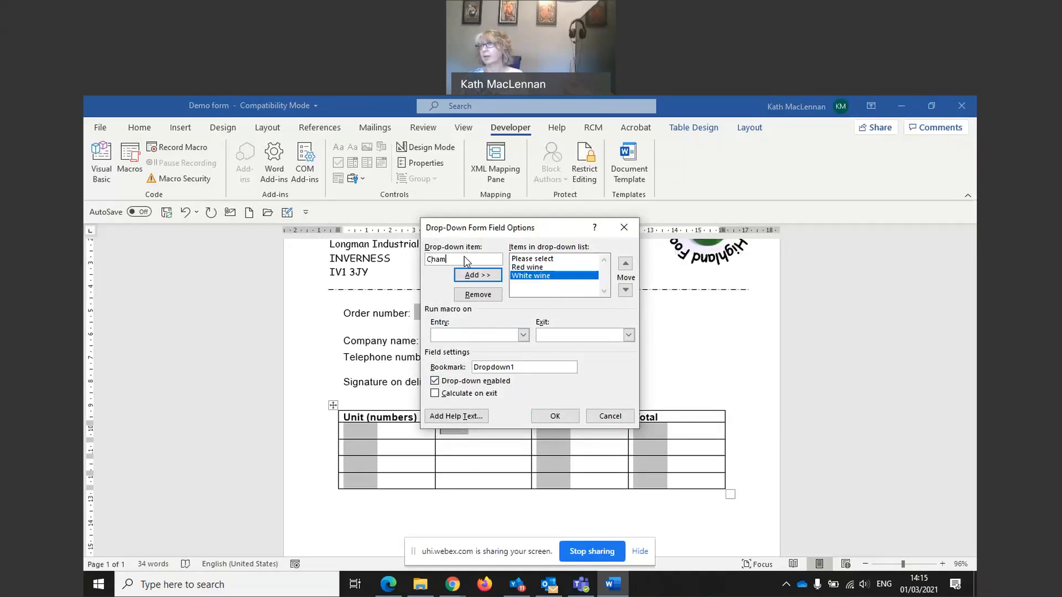
type("pagne")
left_click(473, 277)
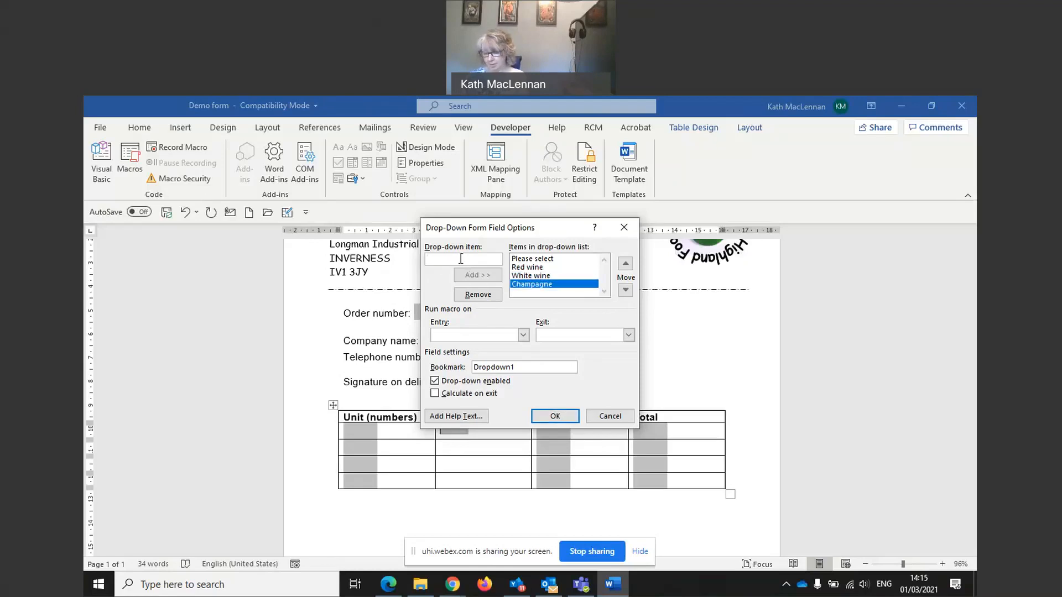
type("Rose")
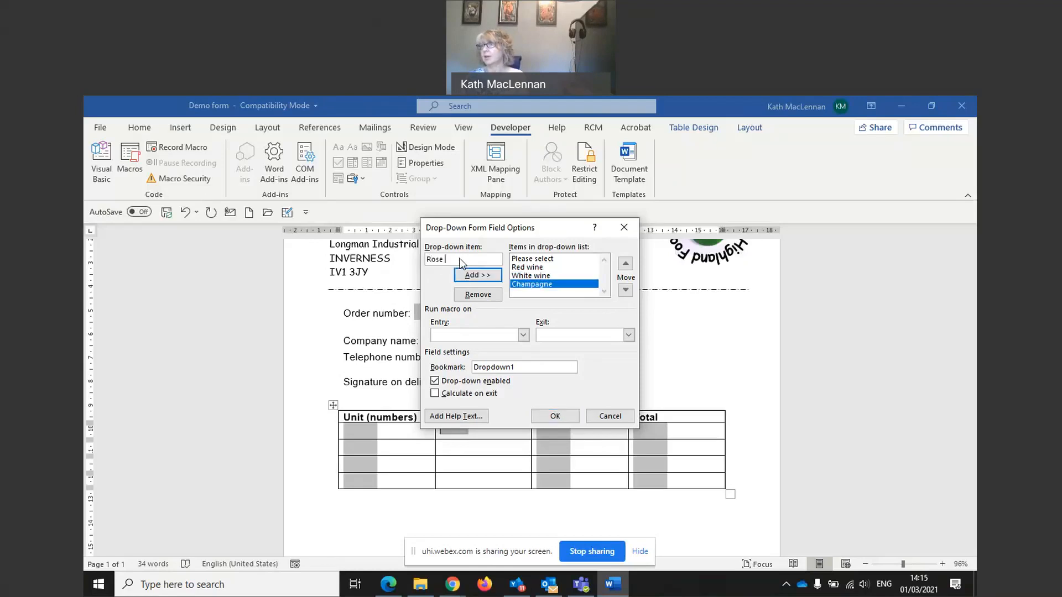
left_click(470, 276)
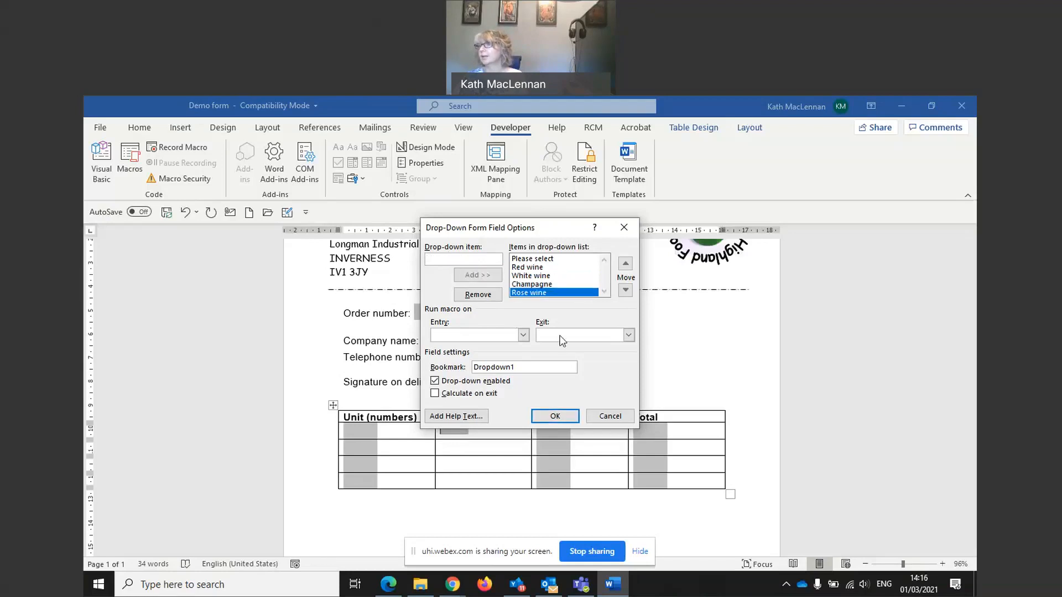
left_click(555, 416)
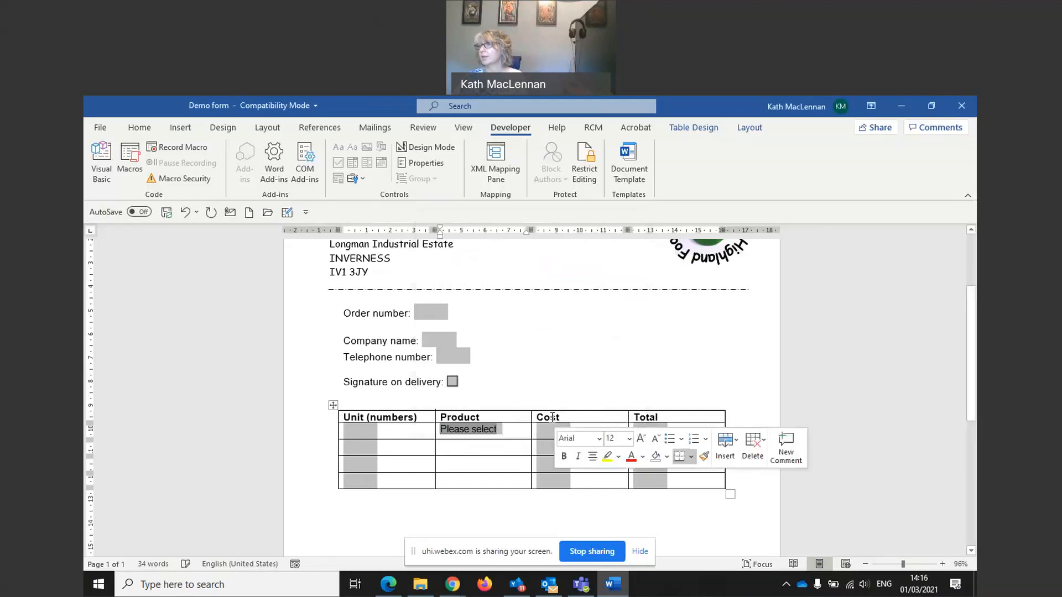
Step: Move Rose wine above Champagne and White wine above Red wine in the drop-down list
double_click(483, 435)
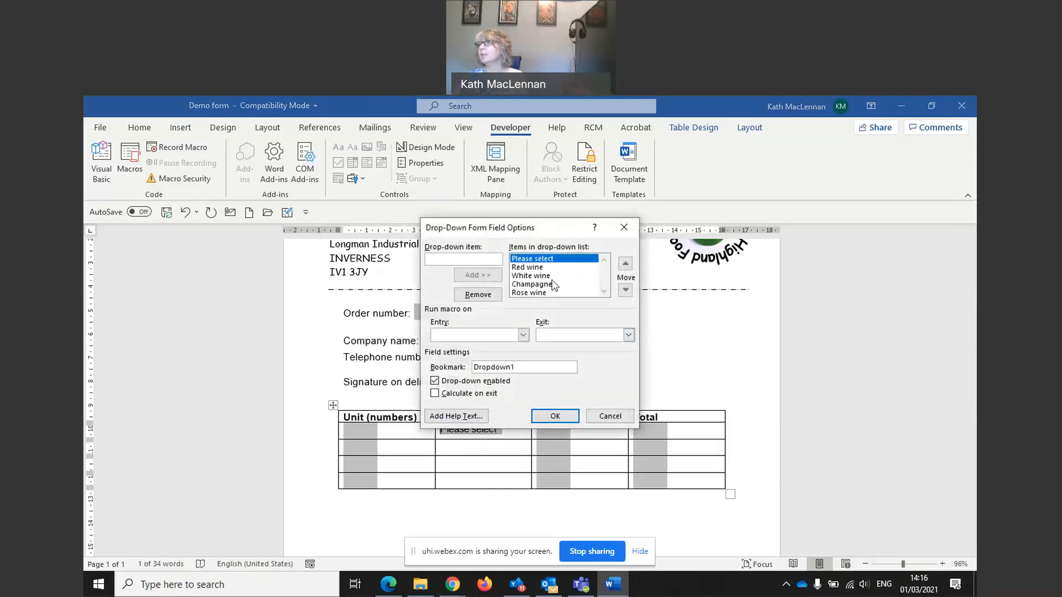
left_click(532, 293)
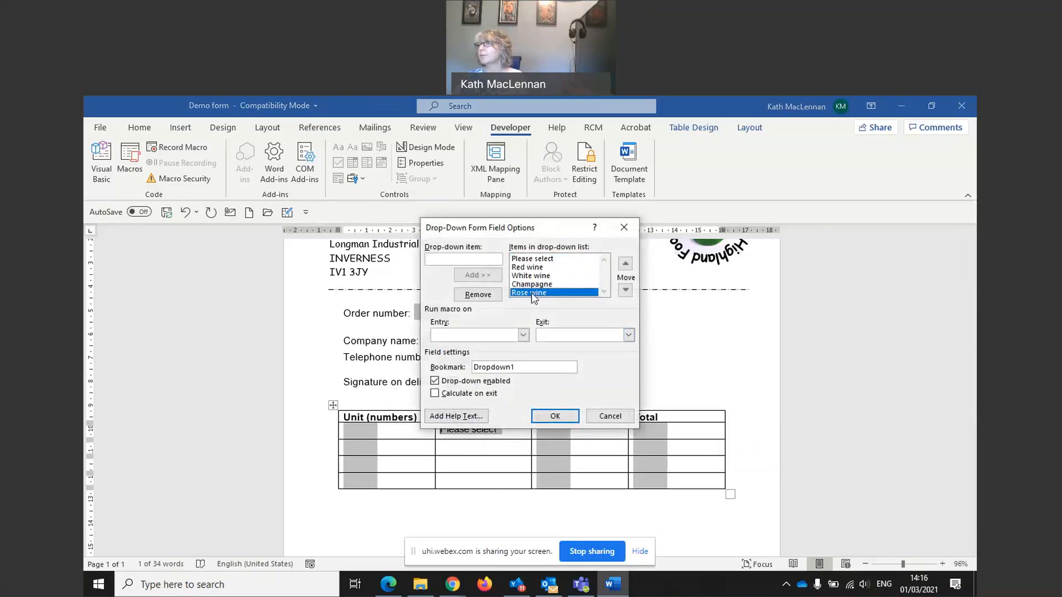
left_click(626, 265)
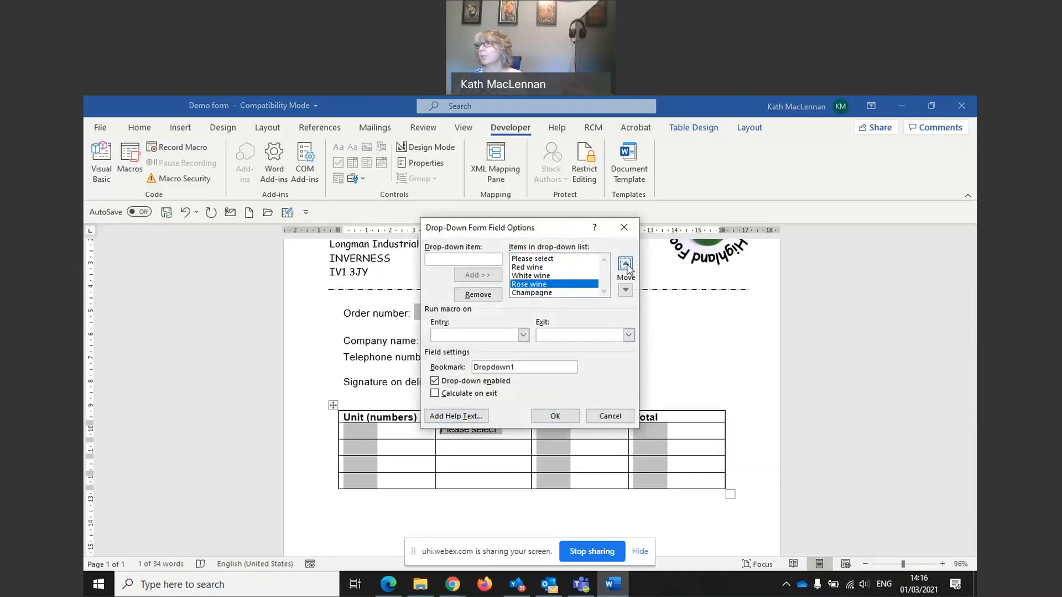
left_click(526, 276)
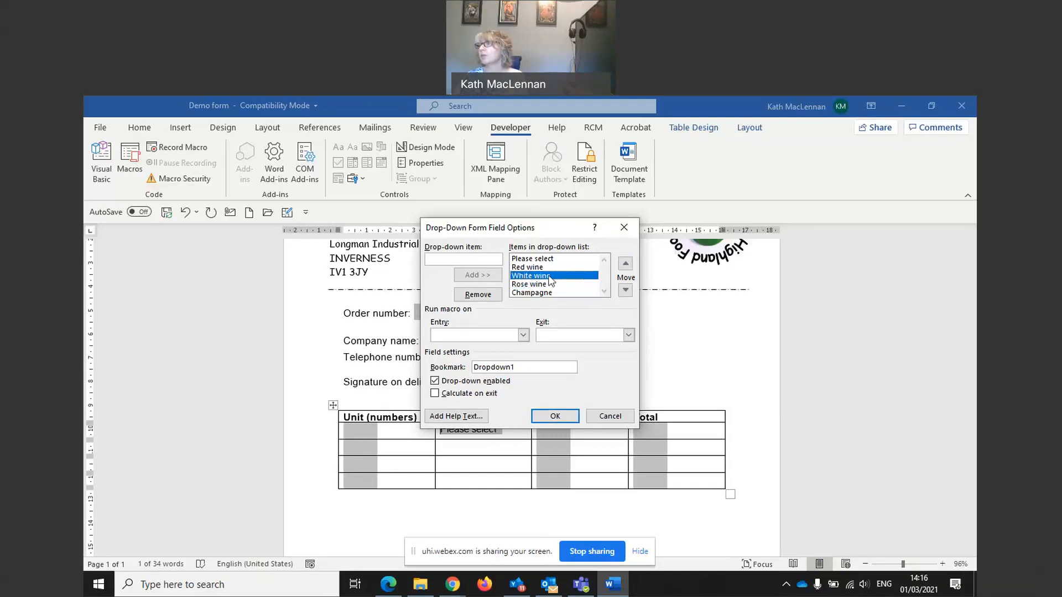
left_click(625, 264)
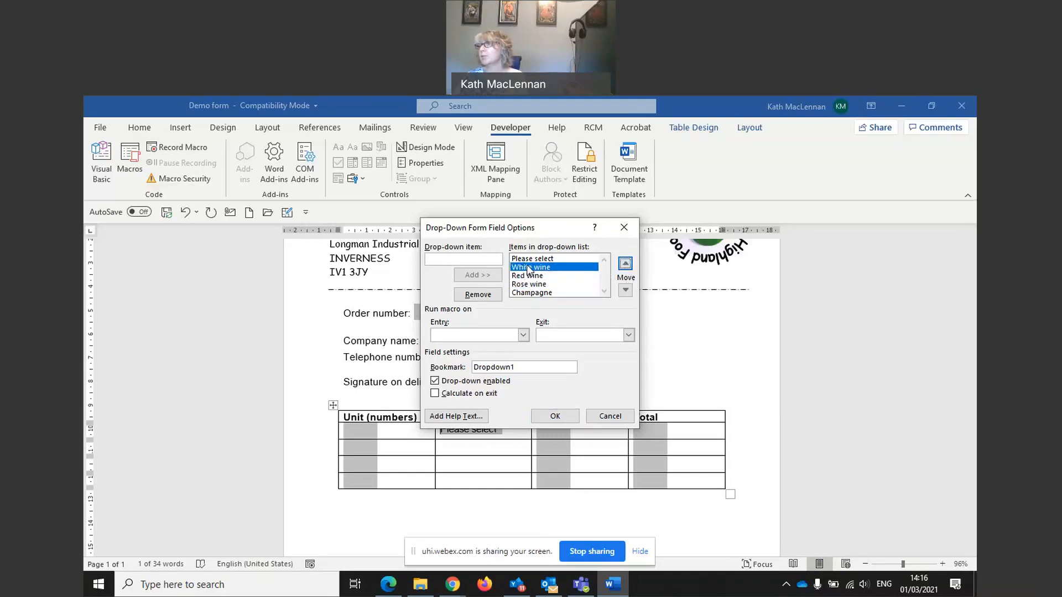
left_click(540, 421)
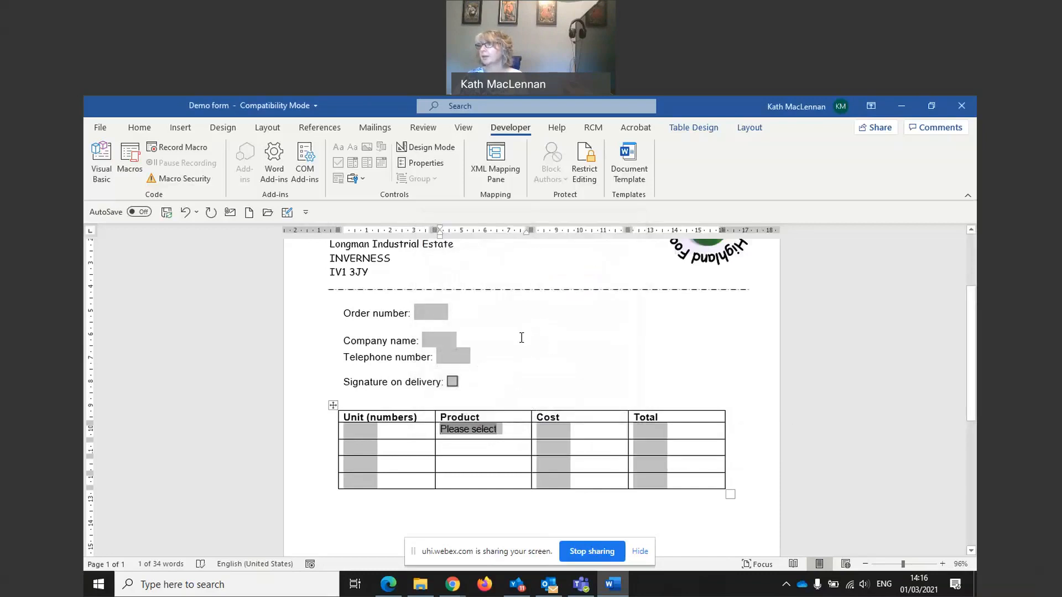
Step: Open the Please select drop-down's options twice and close them unchanged
left_click(489, 429)
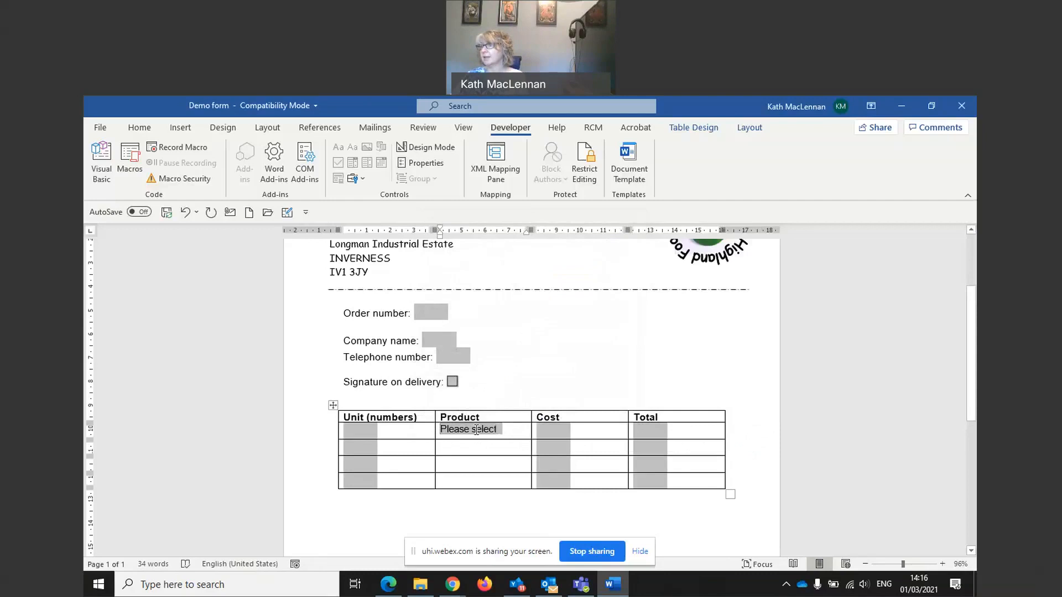
double_click(476, 430)
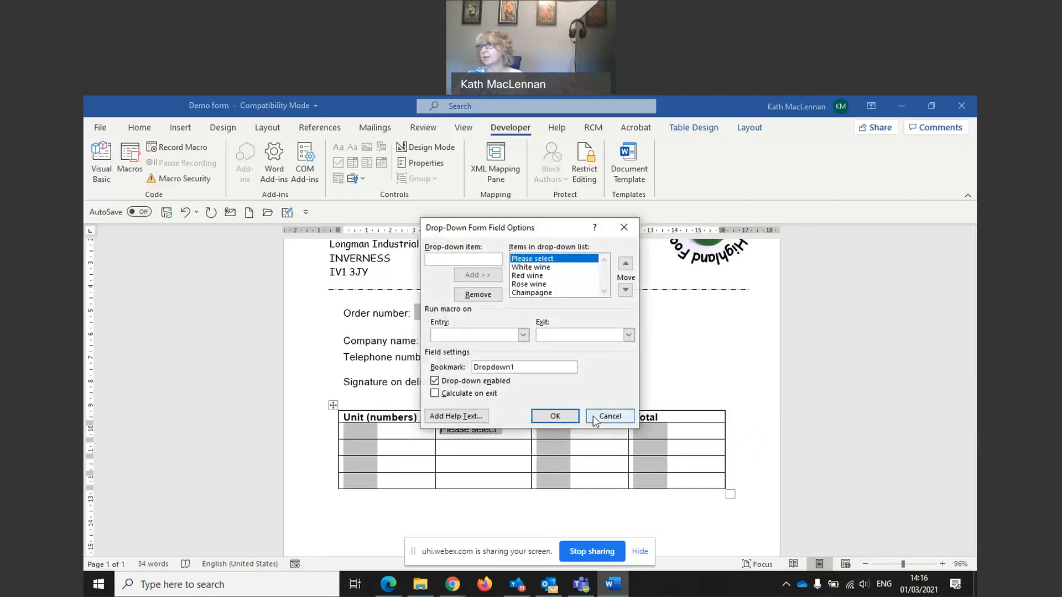
left_click(554, 416)
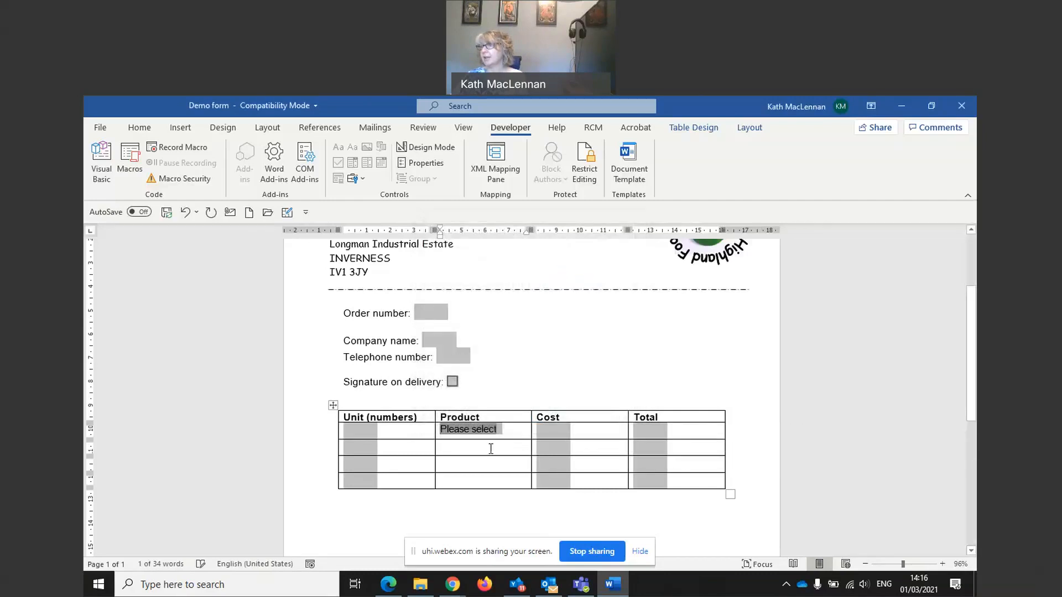
left_click(492, 452)
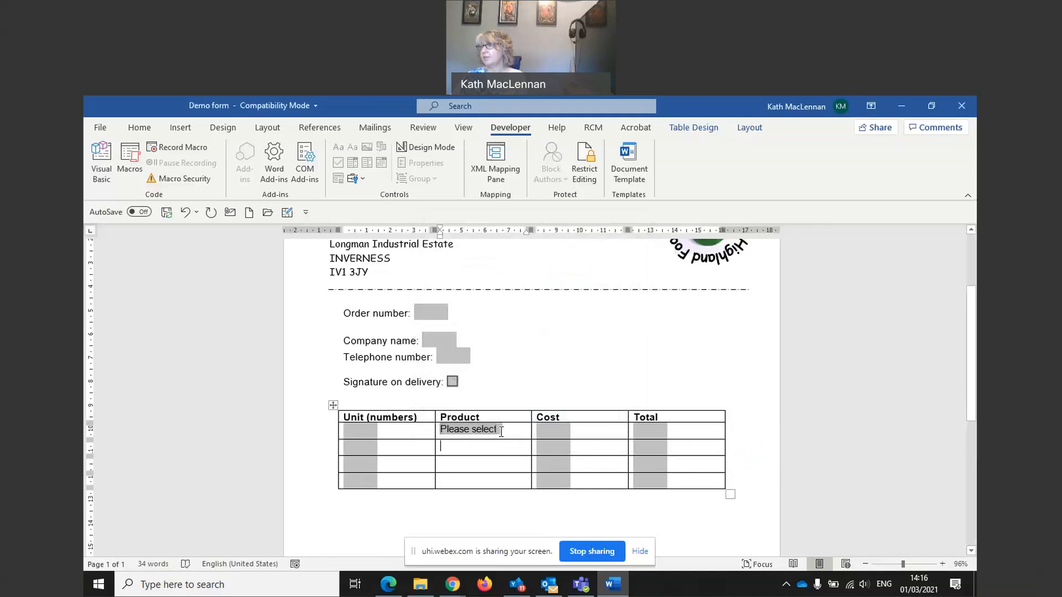
double_click(475, 432)
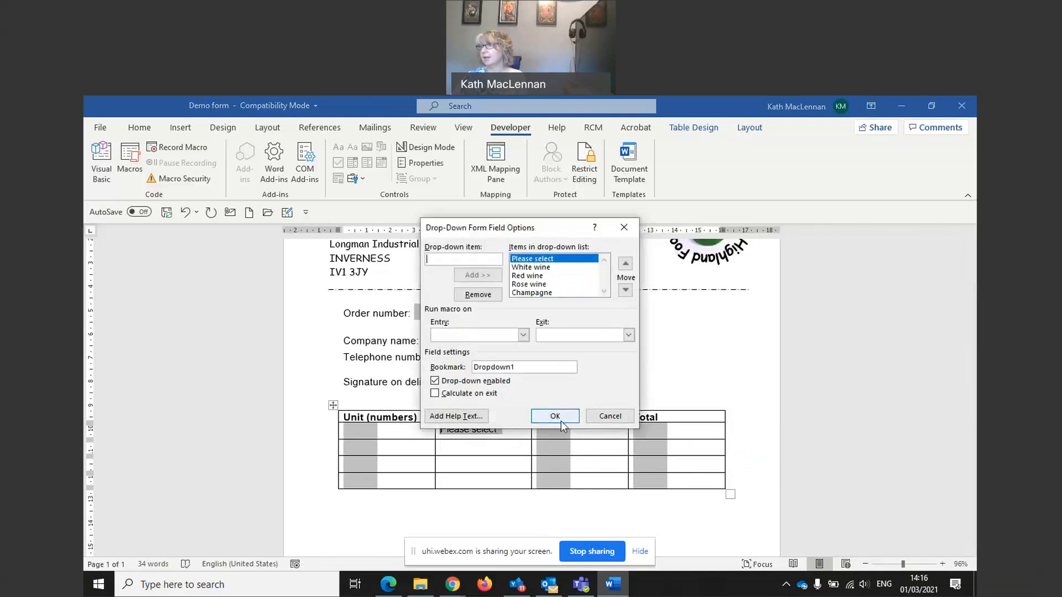
left_click(603, 416)
Step: Check the drop-down's shortcut menu and options, then move to the empty Product cell below
right_click(483, 430)
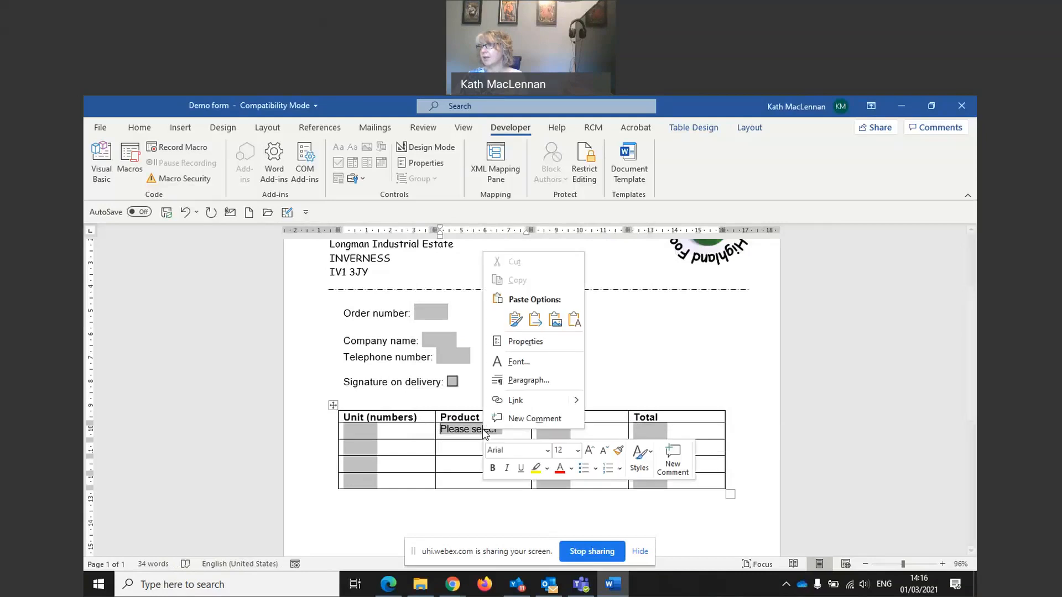
left_click(480, 431)
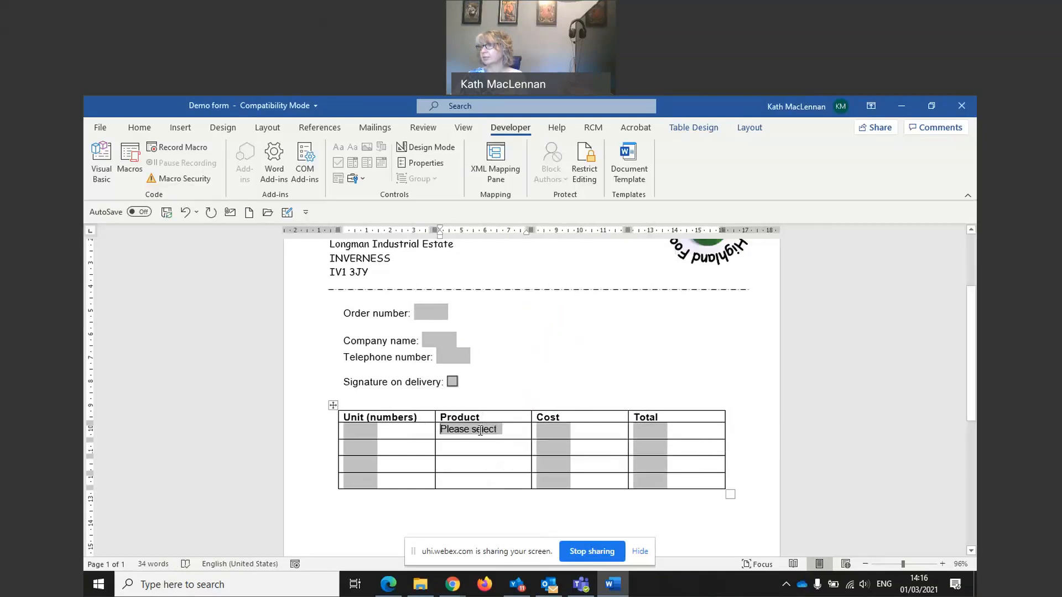
right_click(480, 430)
left_click(480, 431)
right_click(479, 431)
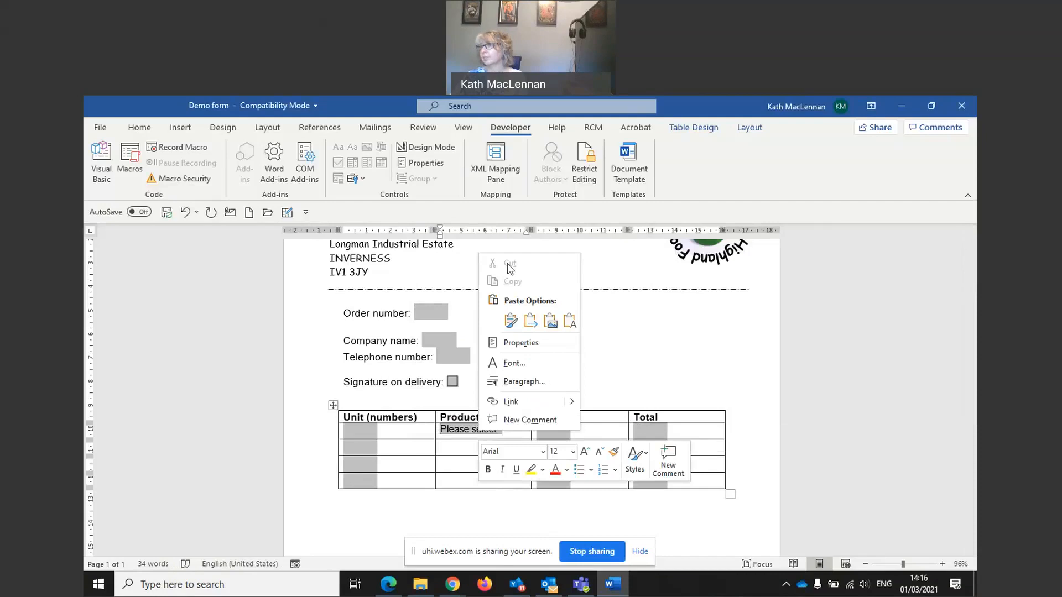
left_click(460, 443)
double_click(490, 429)
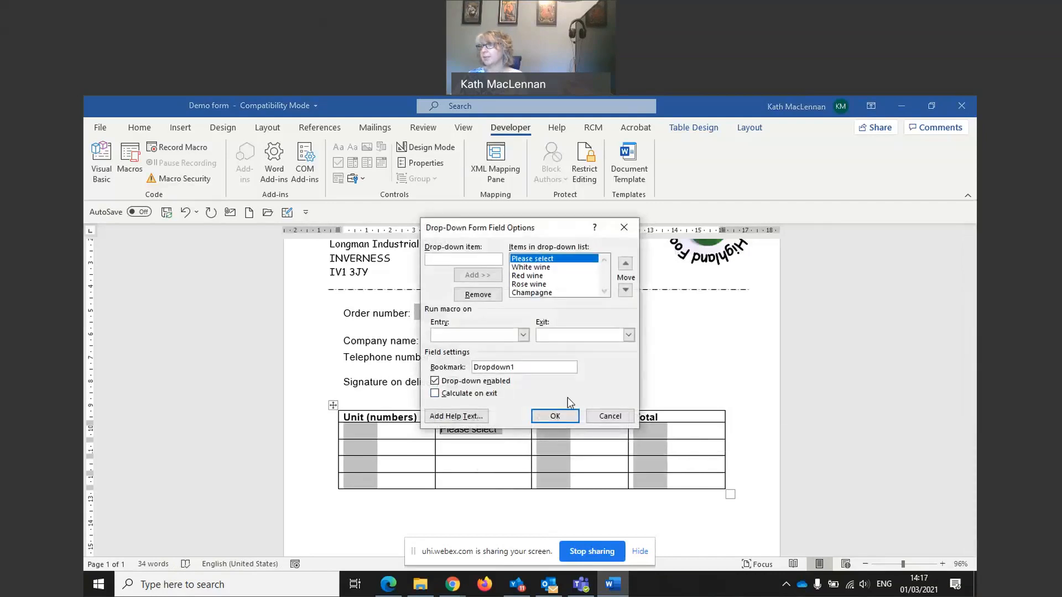
left_click(611, 417)
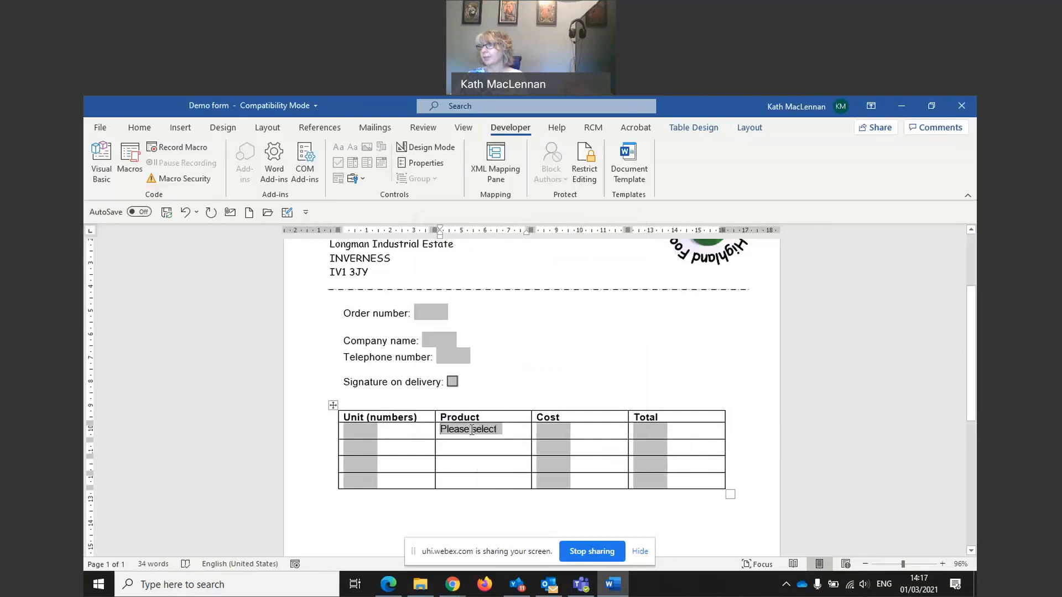
left_click(467, 451)
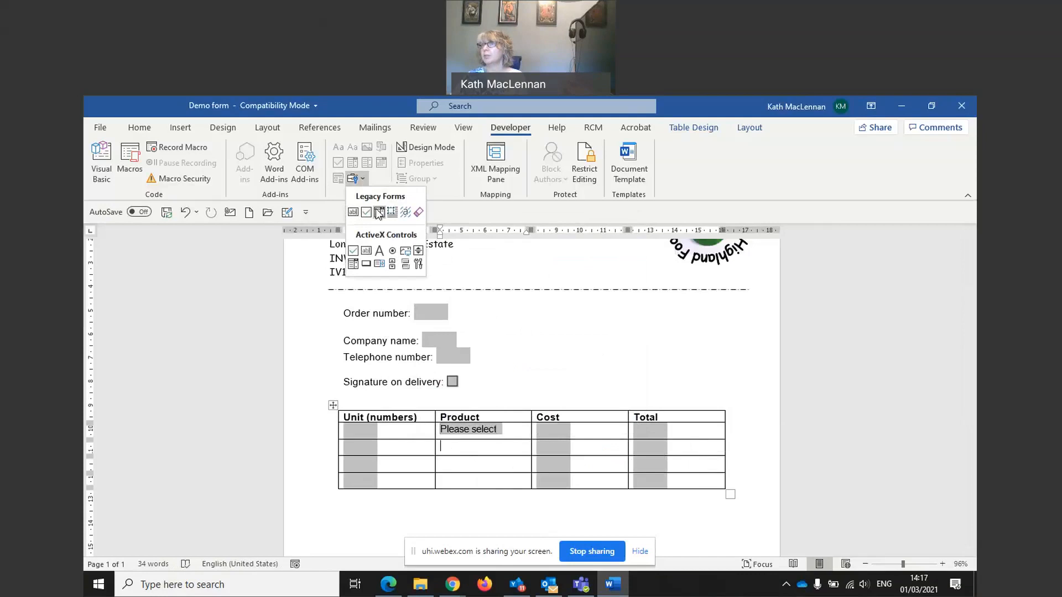
Step: Insert a drop-down in the second Product cell with Goats cheese, Cheddar cheese, Feta cheese and Please select
left_click(379, 213)
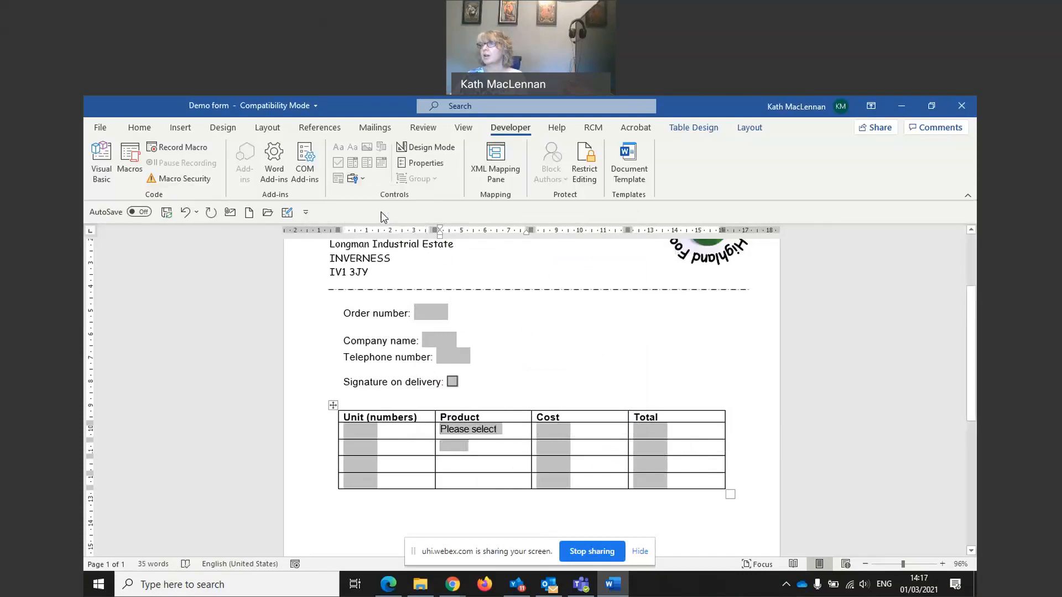
double_click(458, 445)
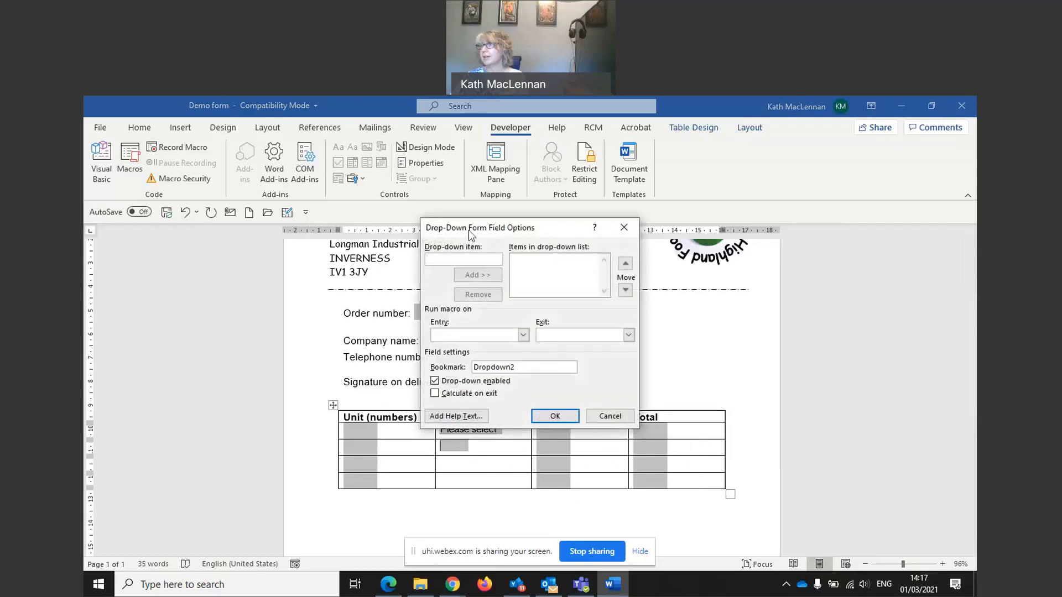
type("Goats cheese")
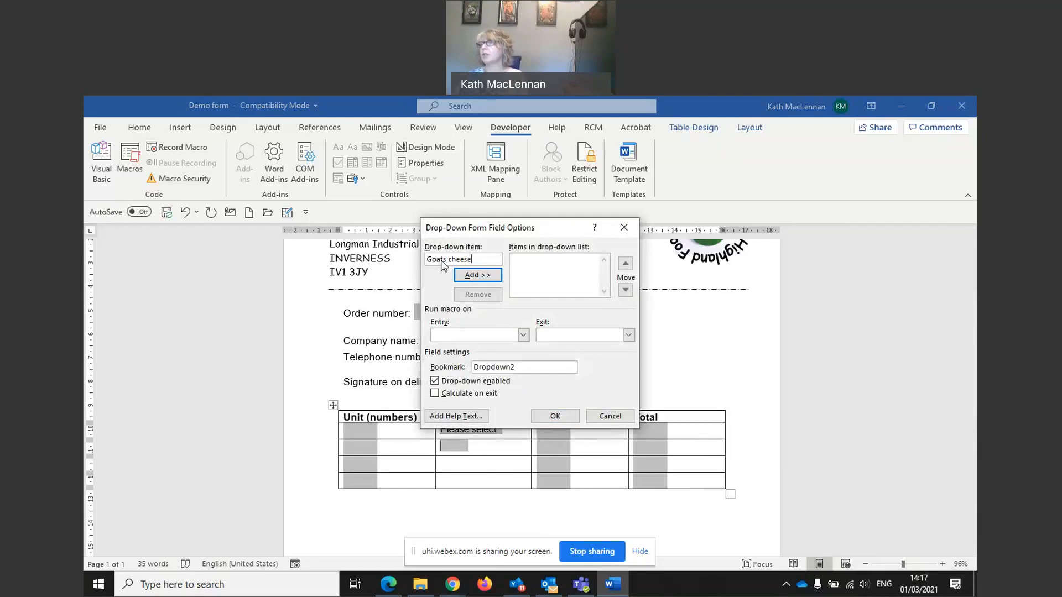
left_click(477, 275)
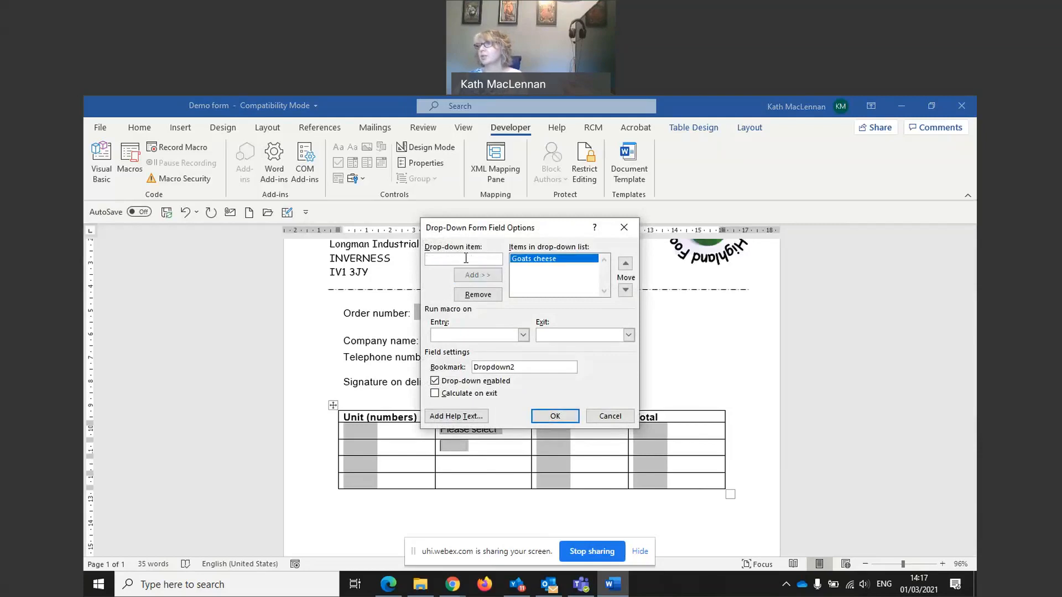
type("Cheddar cheese")
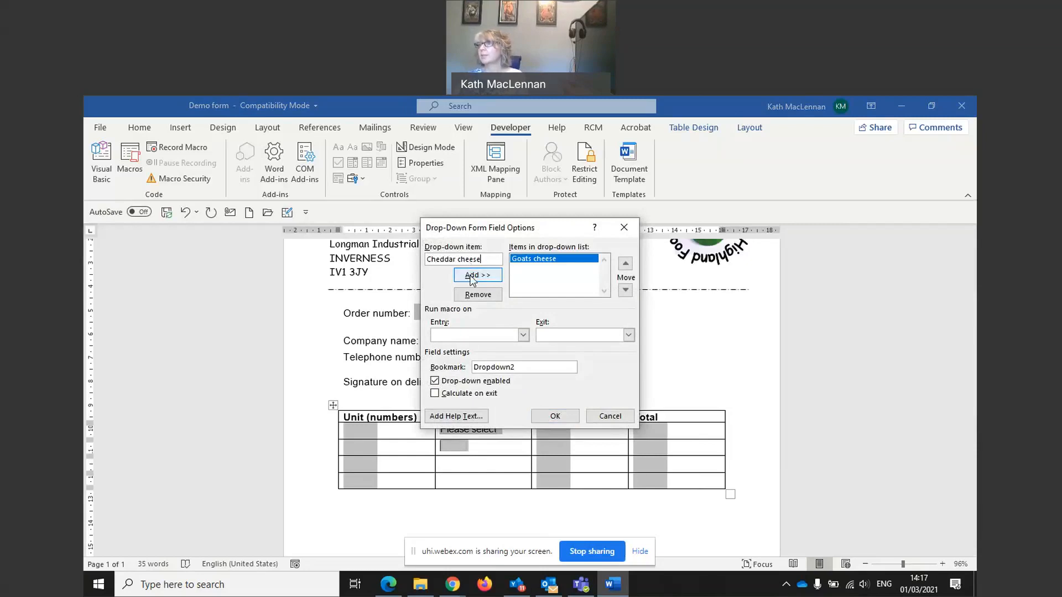
left_click(472, 276)
type("Fet")
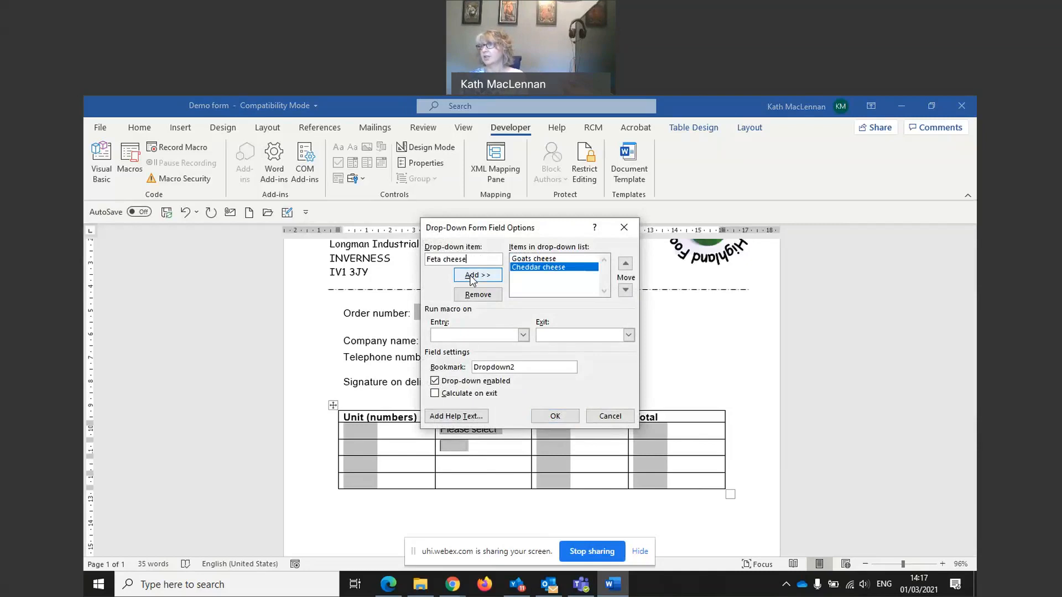
left_click(481, 276)
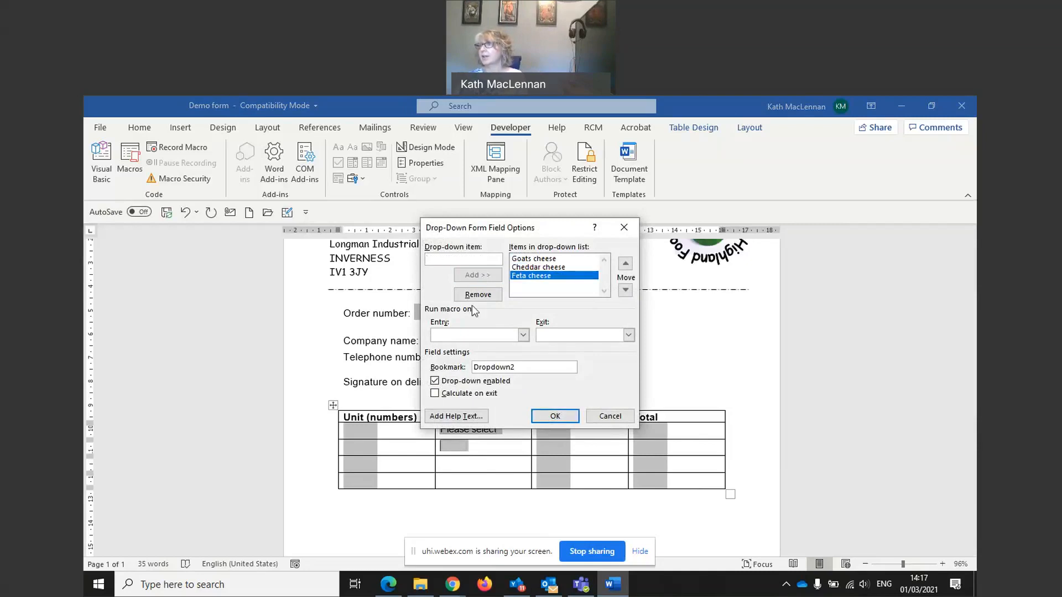
type("P")
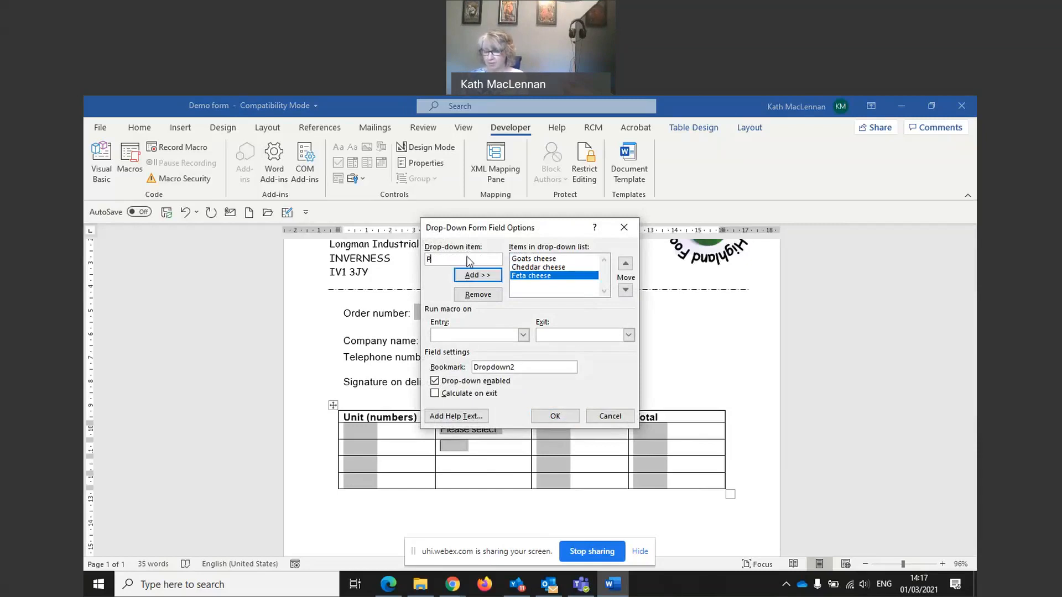
type("lease select")
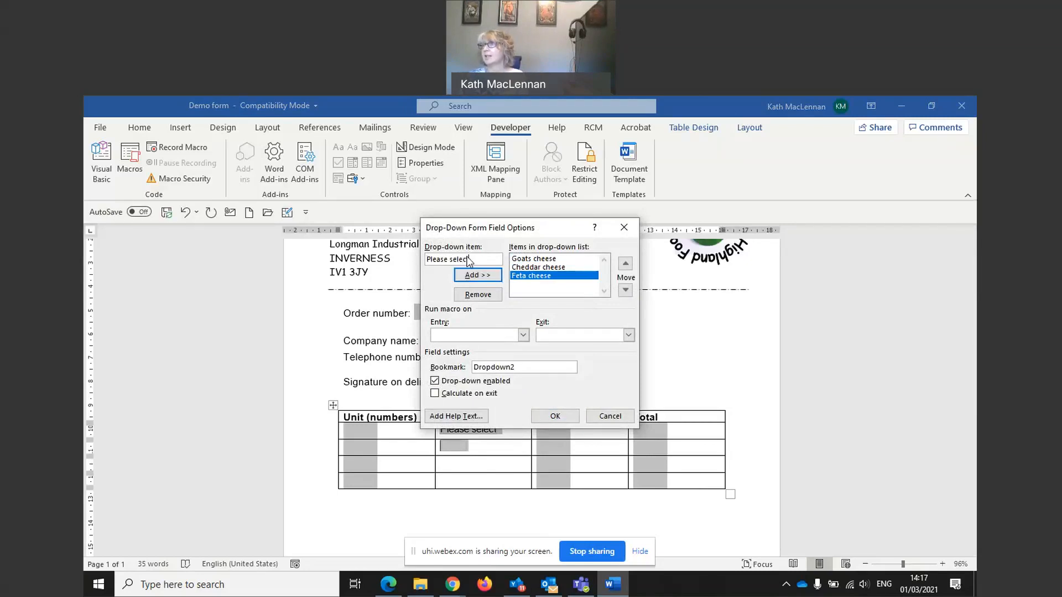
left_click(479, 277)
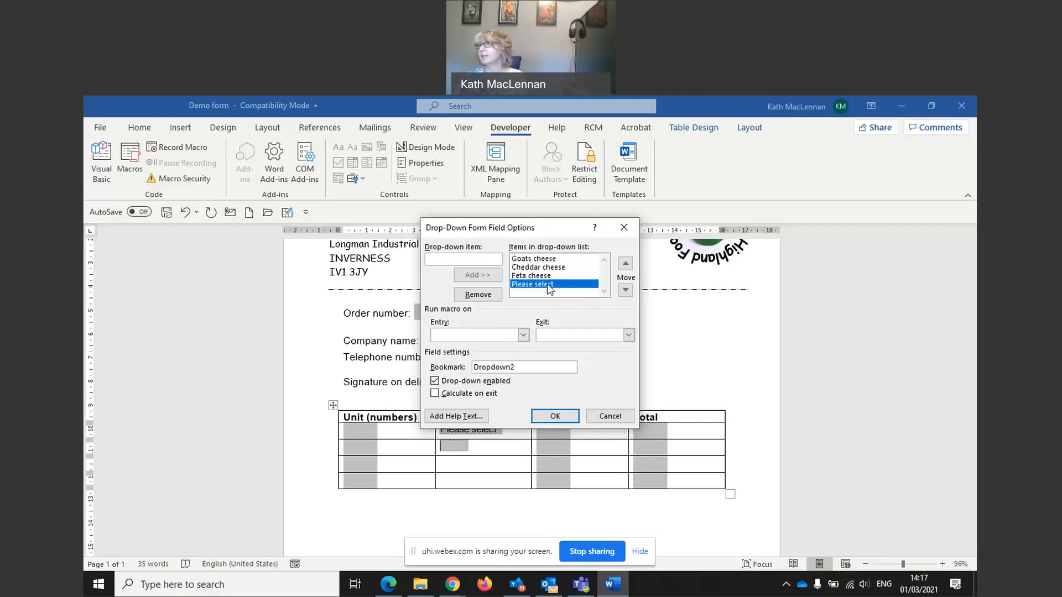
Step: Move Please select to the top of the cheese choices and confirm the list
left_click(626, 264)
left_click(626, 264)
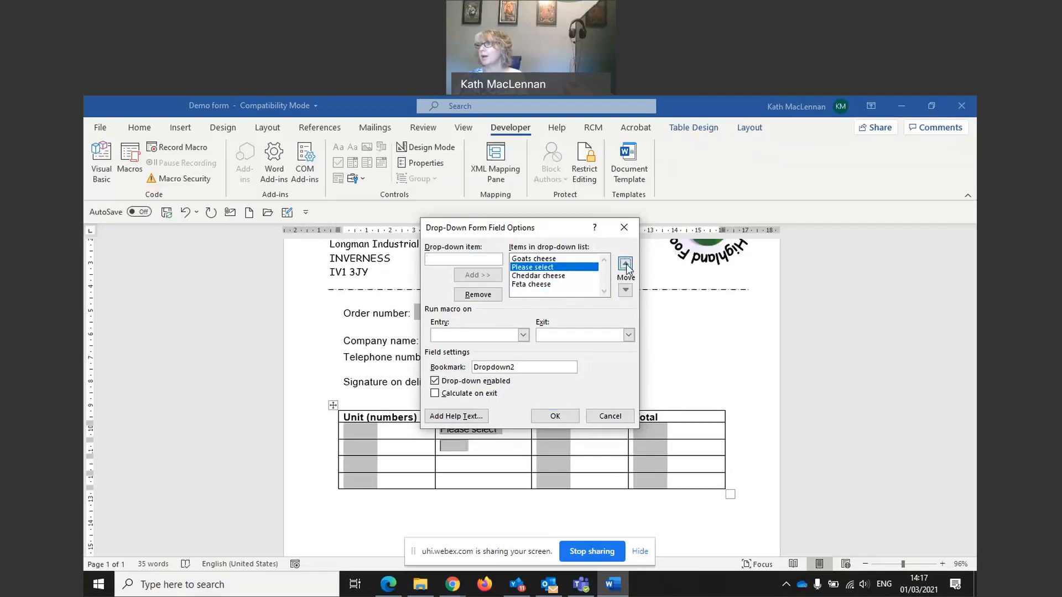
left_click(625, 265)
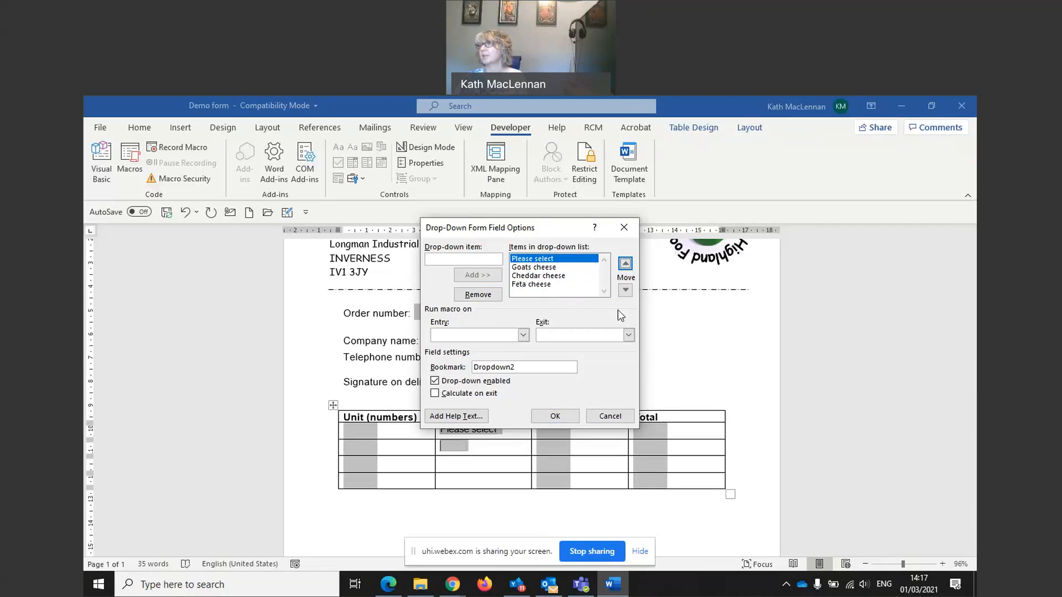
left_click(555, 416)
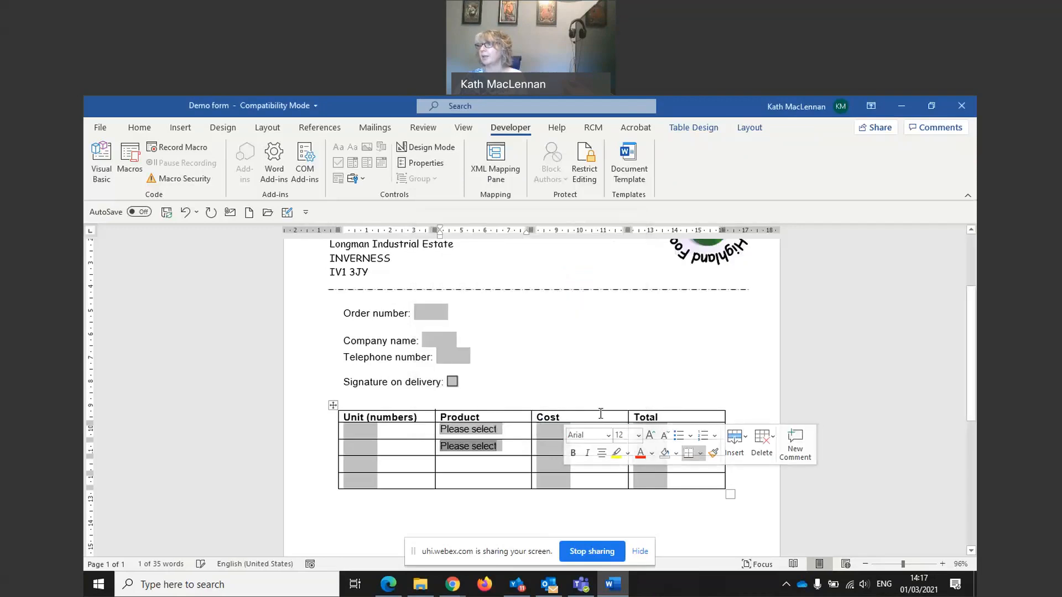
left_click(489, 464)
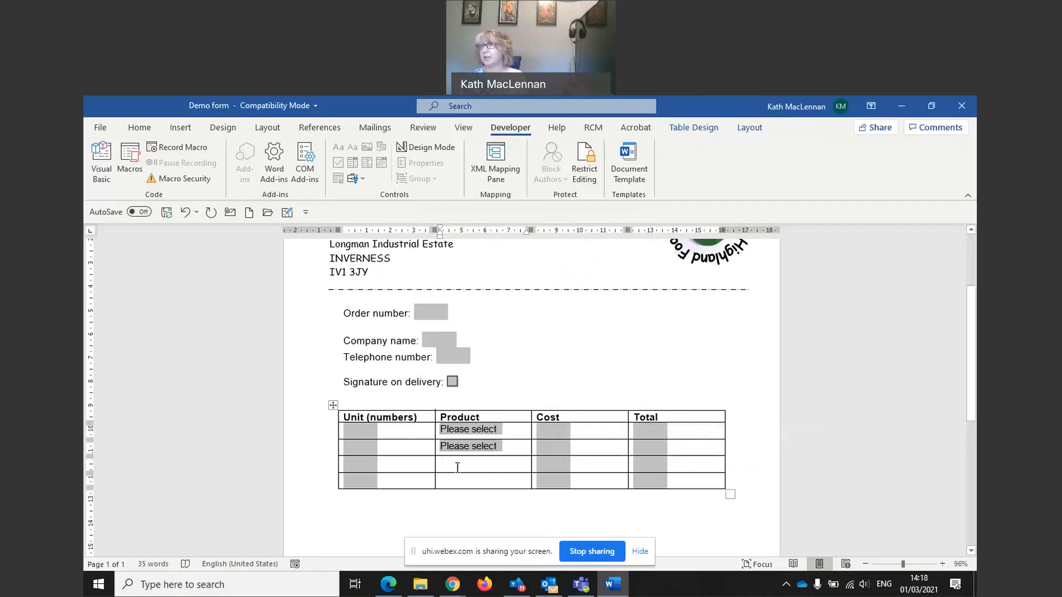
Step: Insert a third-row drop-down offering Please select first, then Oat biscuits and Gluten free biscuits
left_click(364, 179)
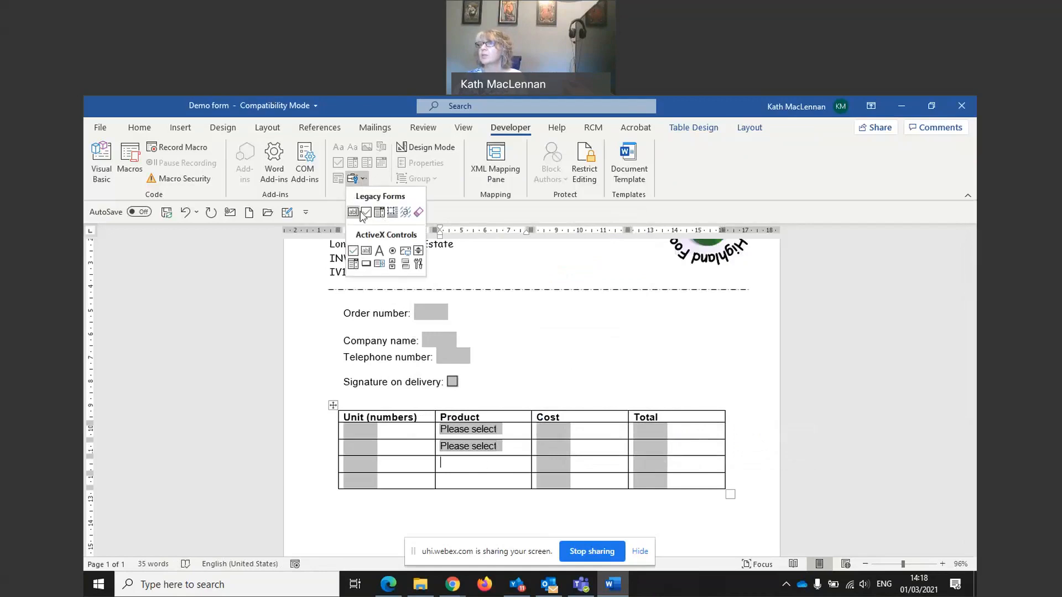
left_click(383, 213)
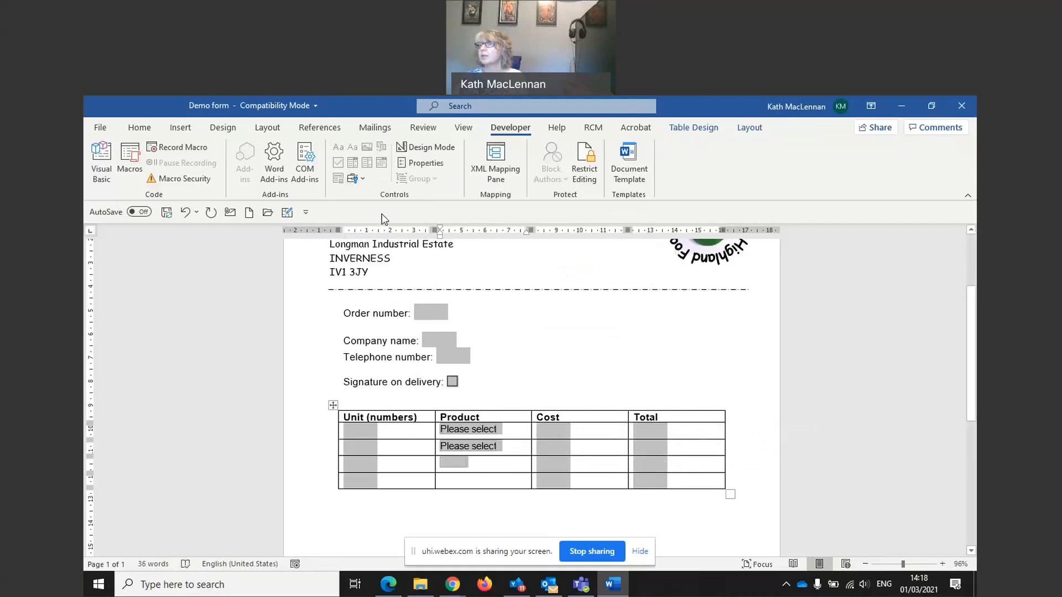
double_click(463, 467)
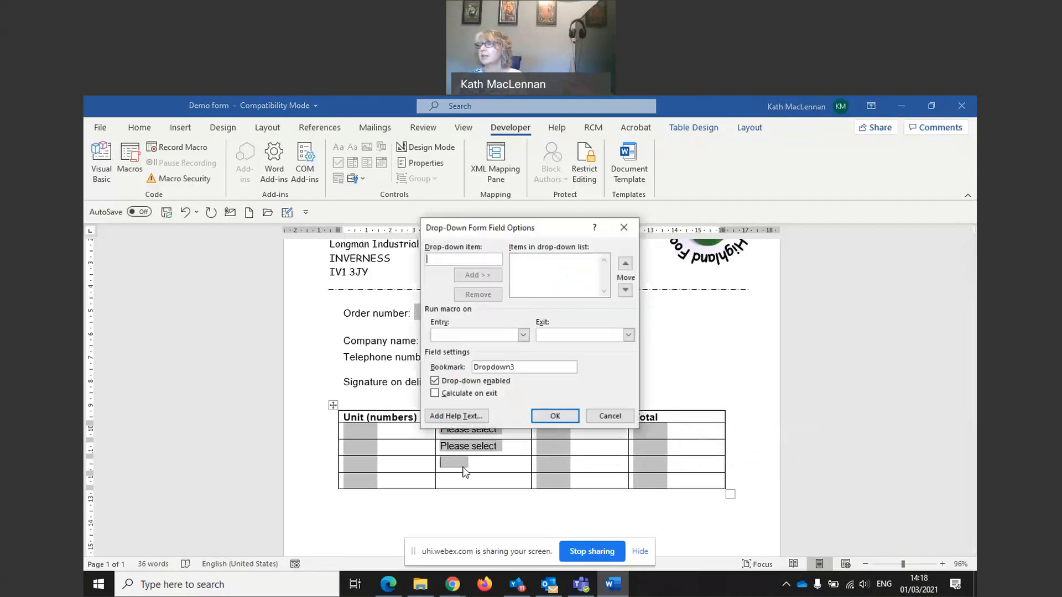
type("Oat biscuit")
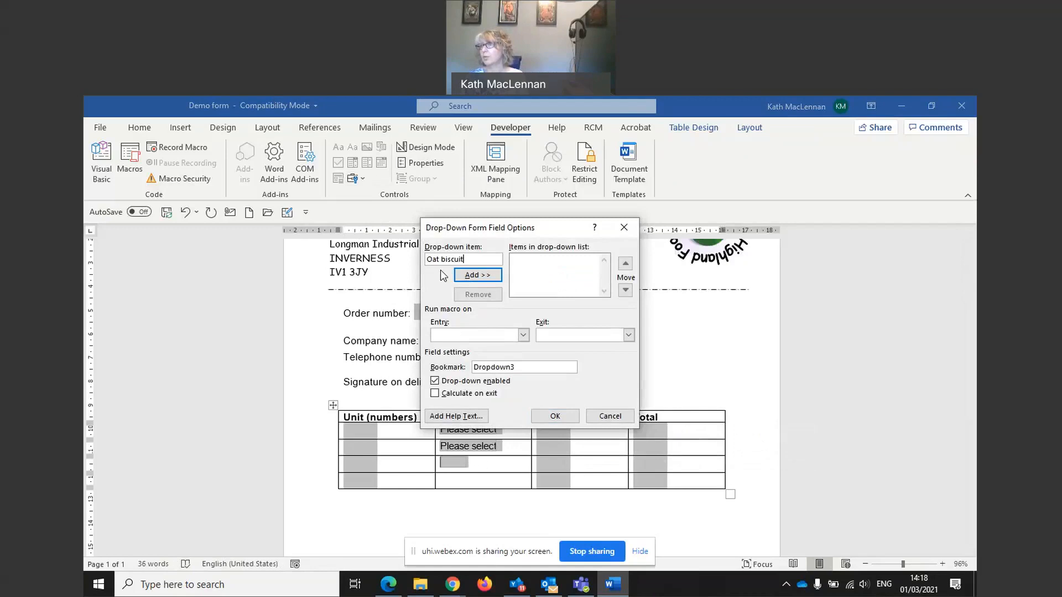
type("s")
left_click(472, 274)
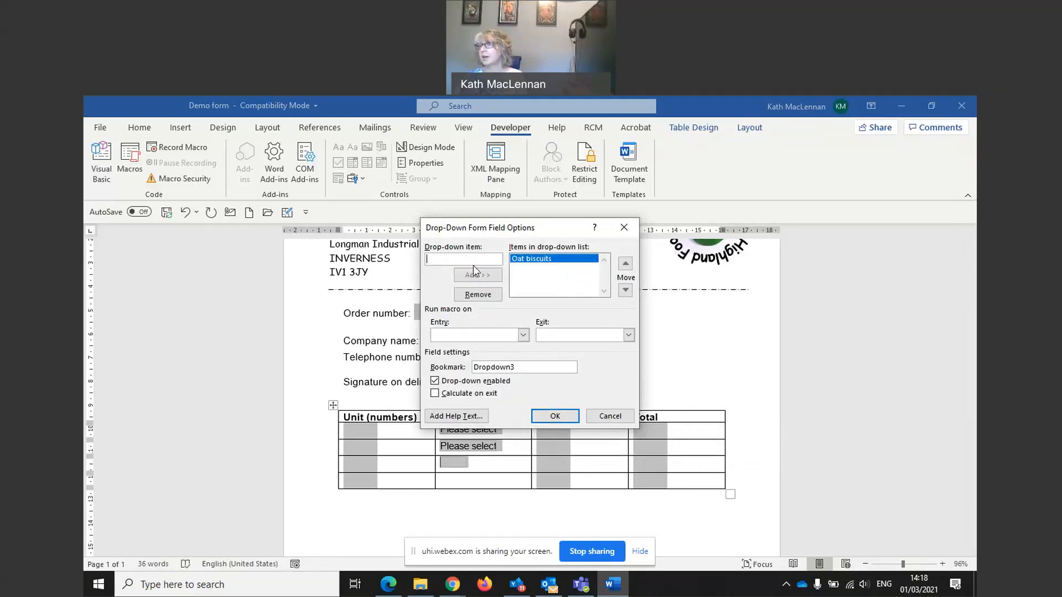
type("Gluten free biscuits")
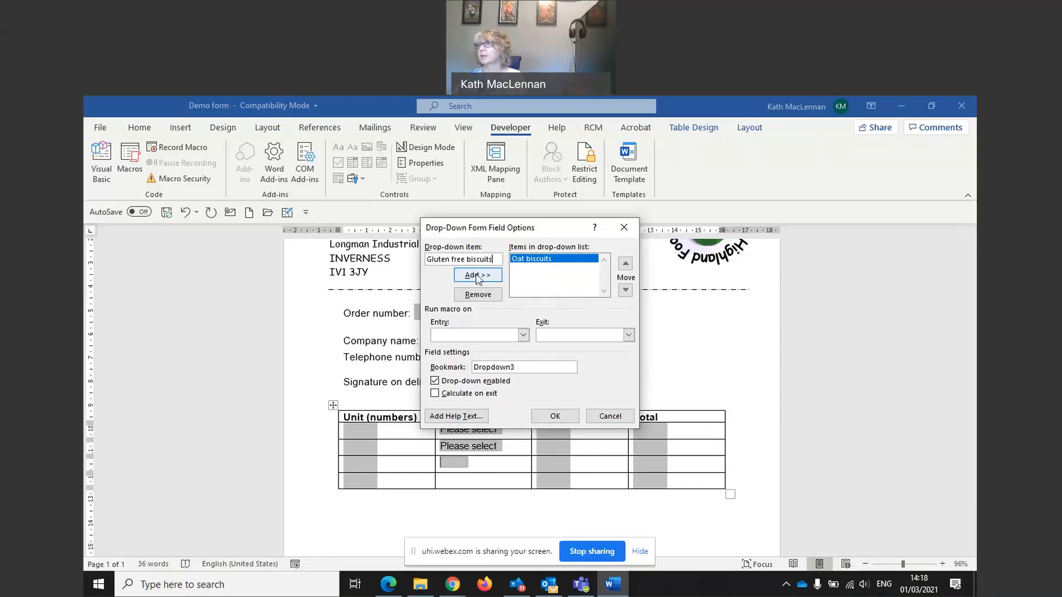
left_click(477, 276)
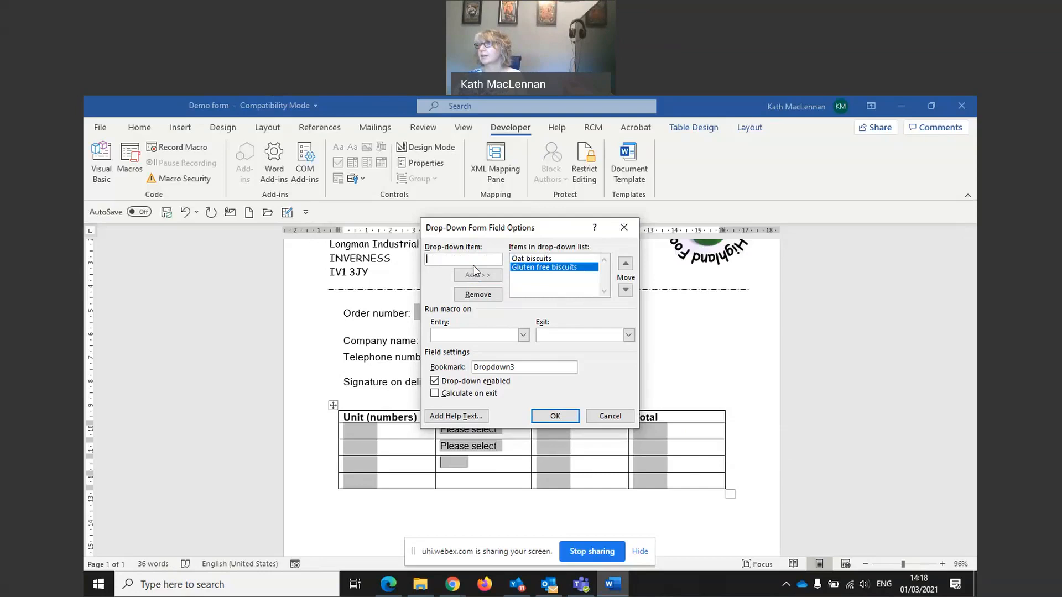
type("Pleasse select")
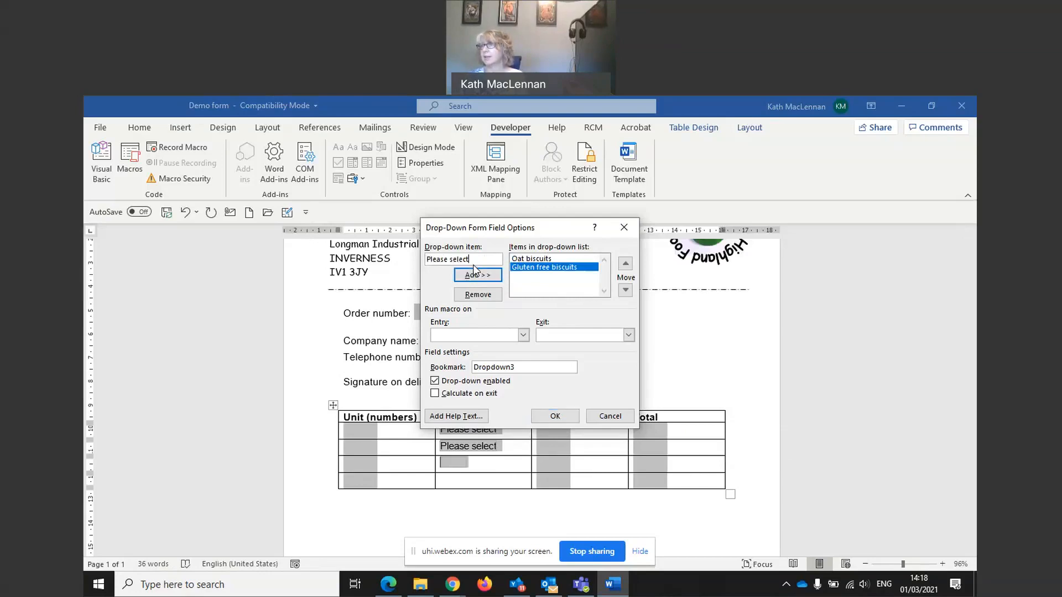
left_click(469, 277)
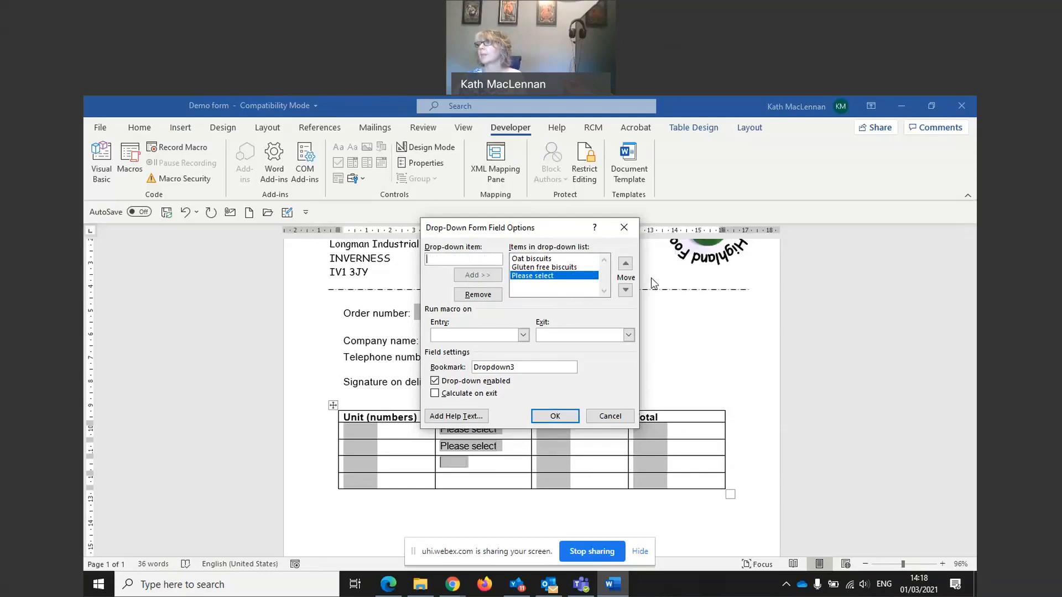
left_click(625, 264)
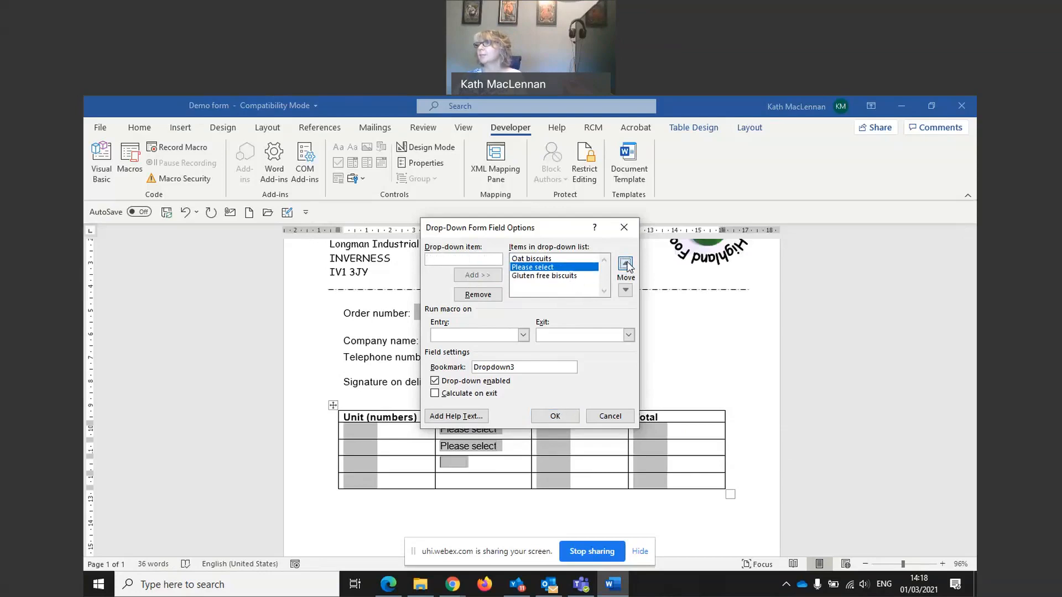
left_click(625, 264)
left_click(559, 419)
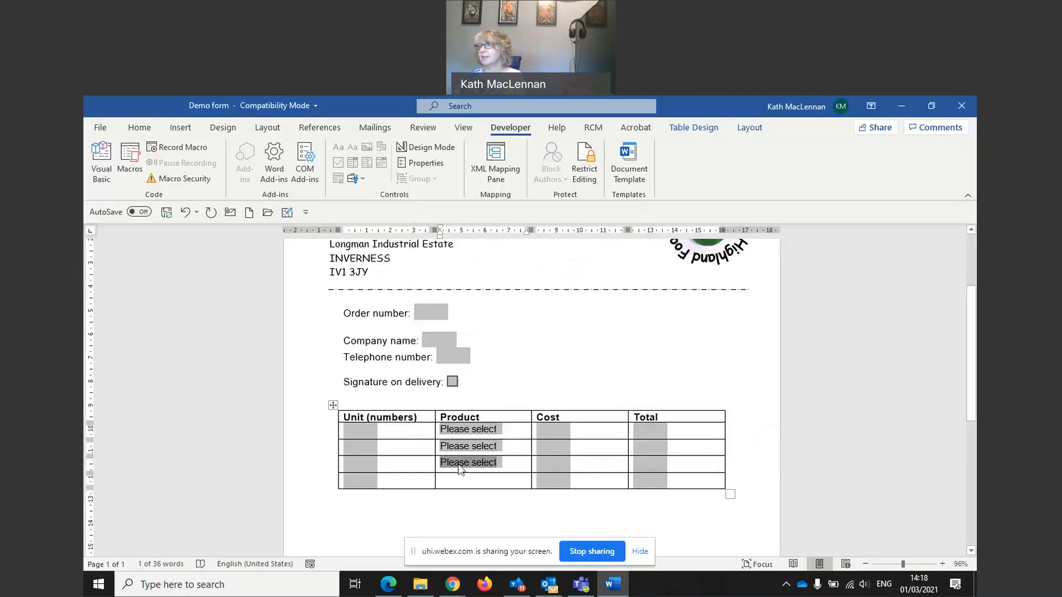
Step: Insert a new table column to the left of the Unit column
right_click(422, 419)
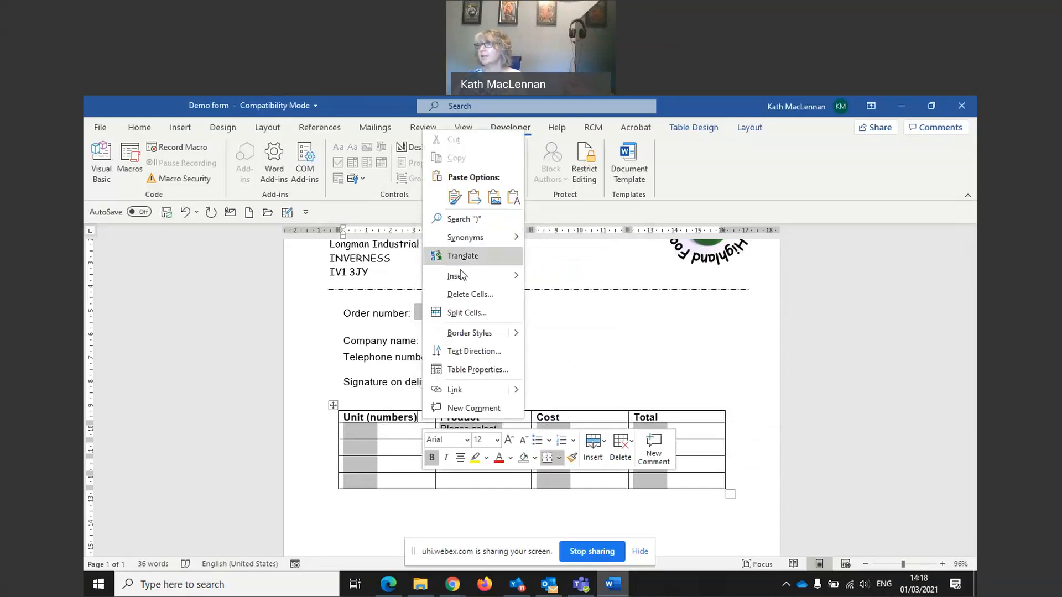
mouse_move(462, 281)
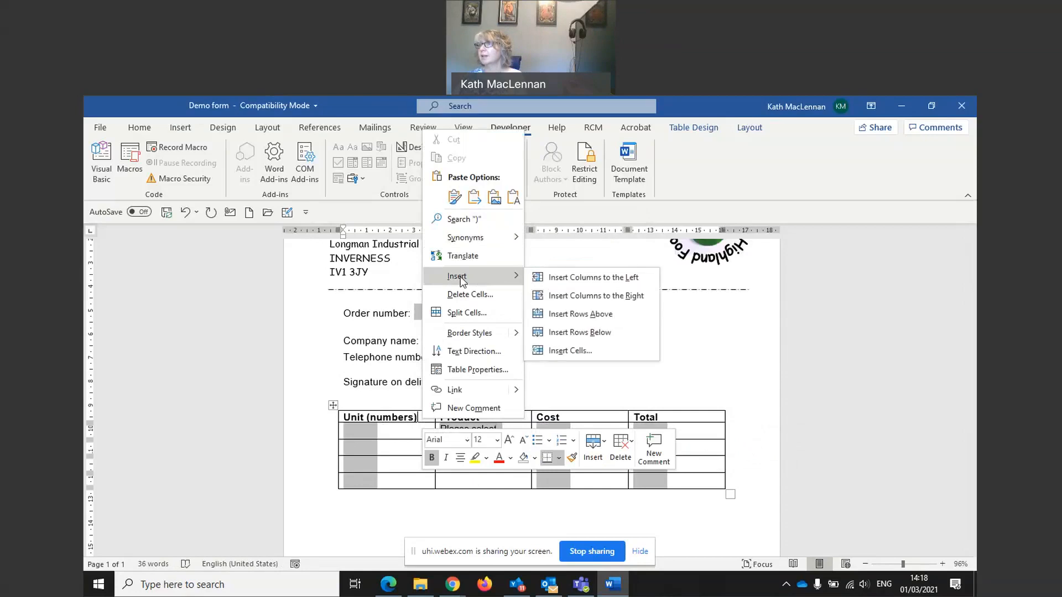
left_click(552, 282)
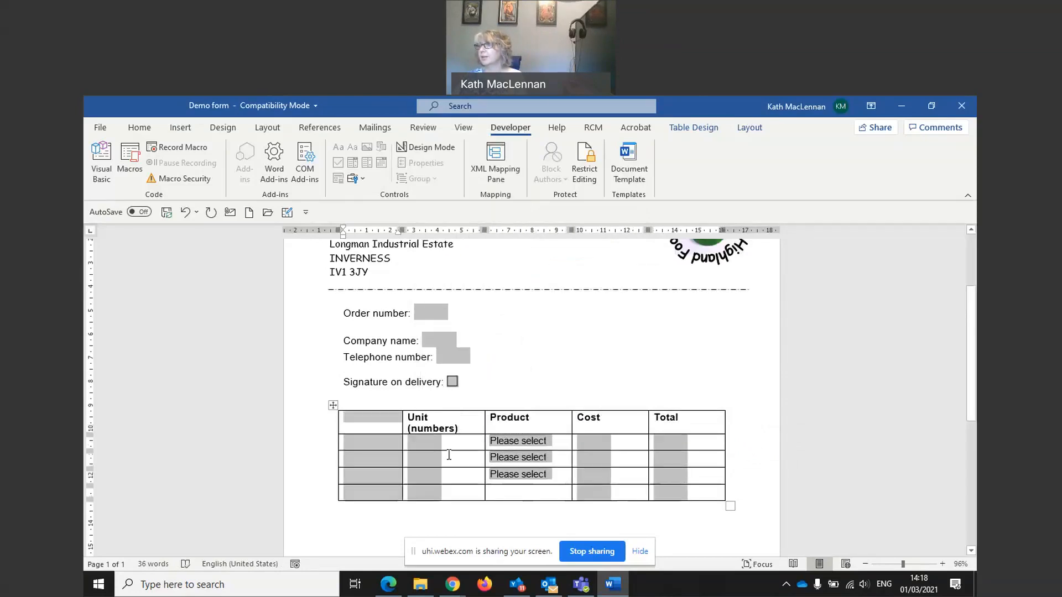
Step: Label the new column's rows Wines, Cheeses, Biscuits and Snacks
left_click(371, 442)
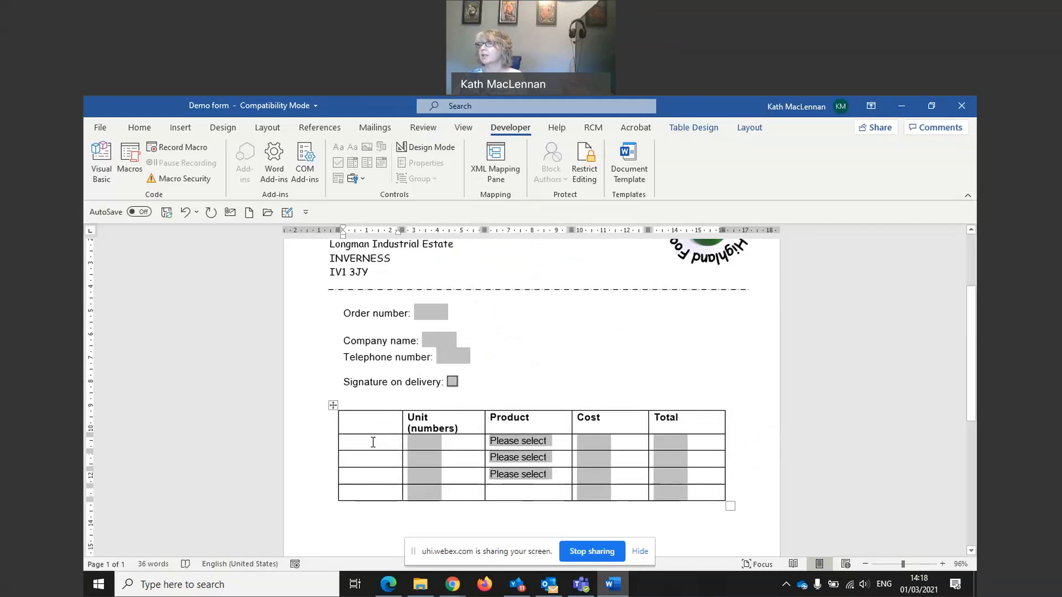
type("Wi")
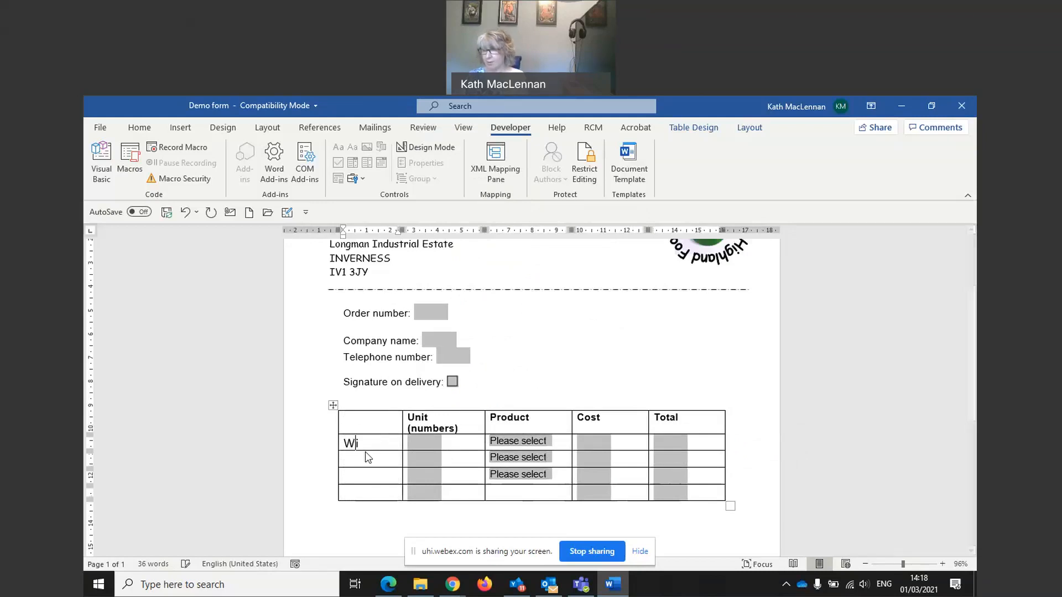
type("nes")
left_click(362, 458)
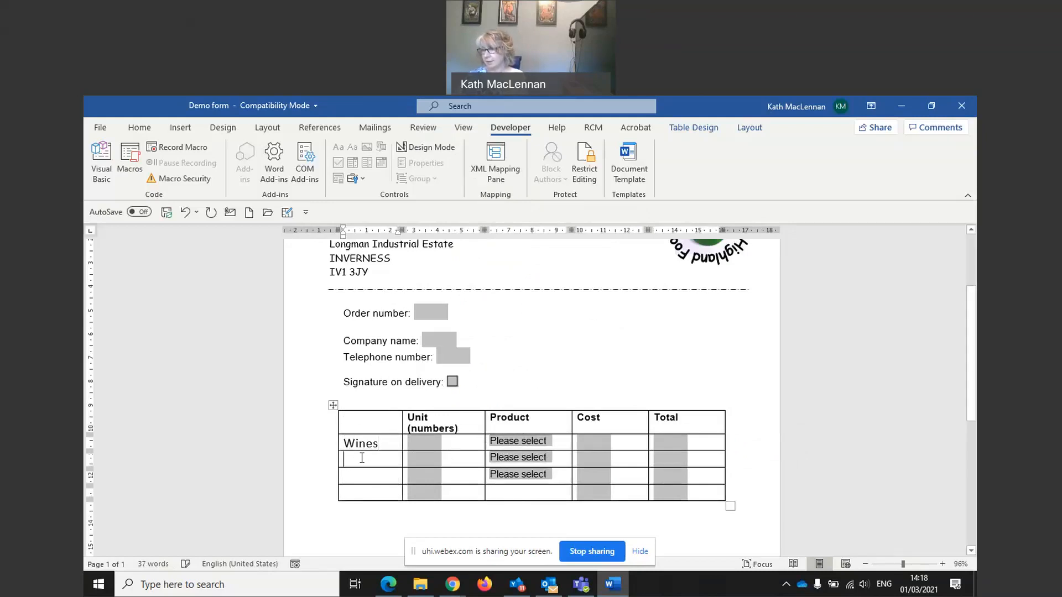
type("Cheeses")
left_click(360, 478)
type("Biscuits")
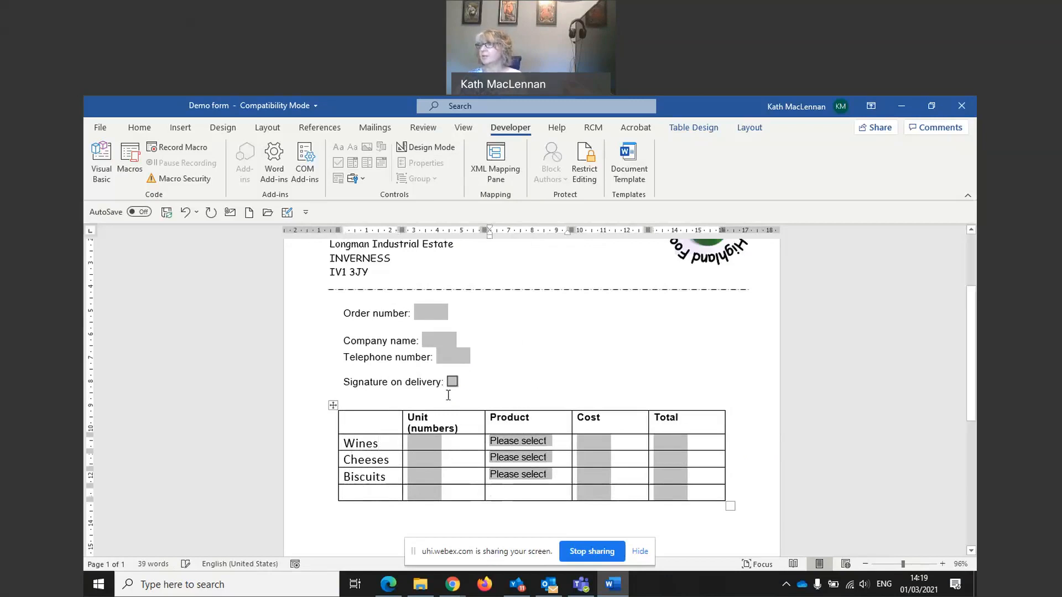
left_click(357, 496)
type("Snacks")
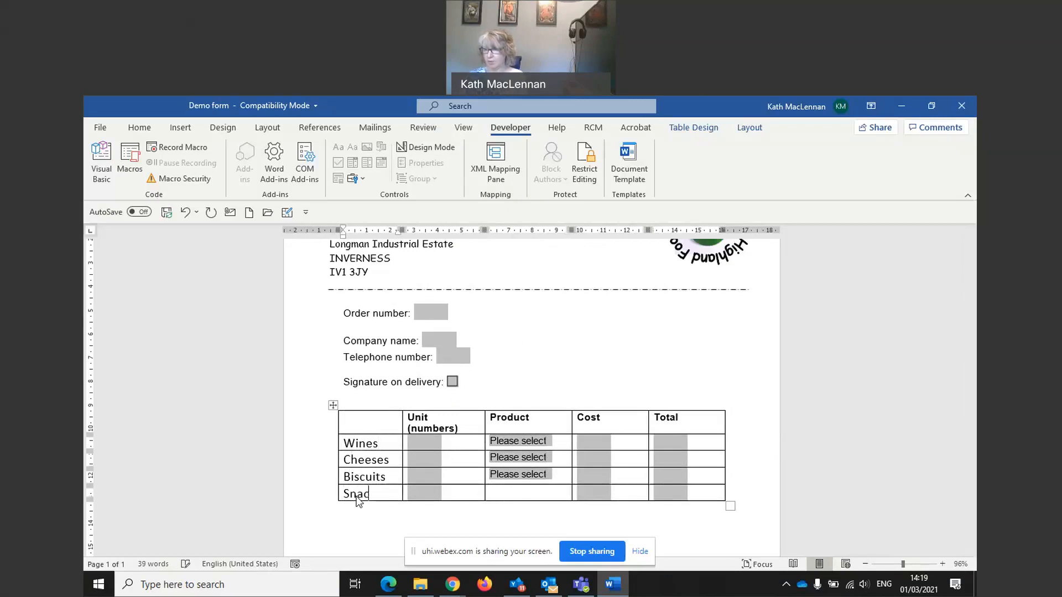
left_click(534, 494)
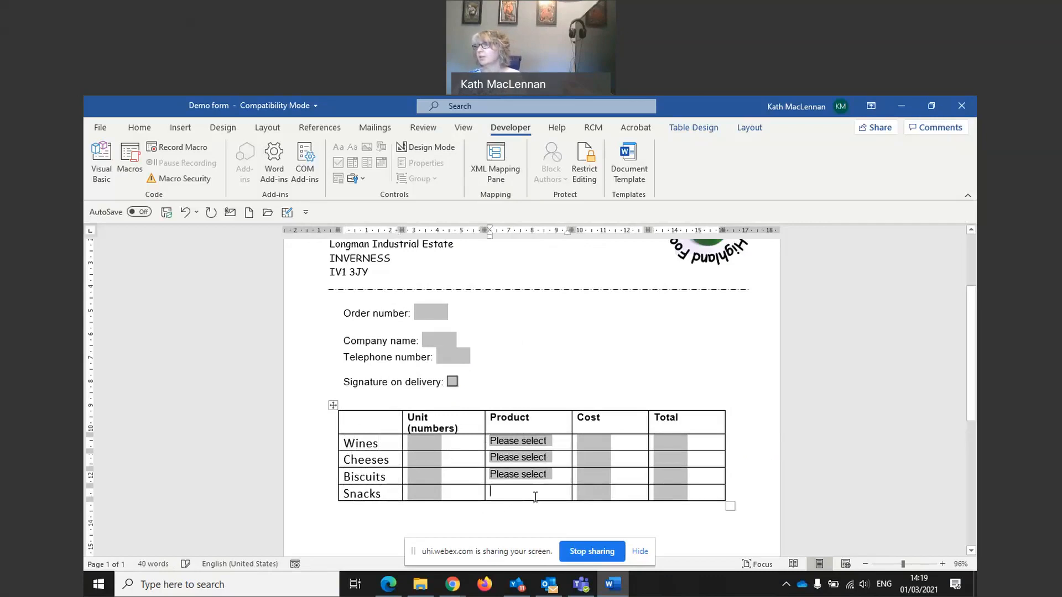
Step: Insert a Snacks drop-down with Spiced olives, Plain olives, Corn snacks, Spiced chickpeas and Please select
left_click(363, 179)
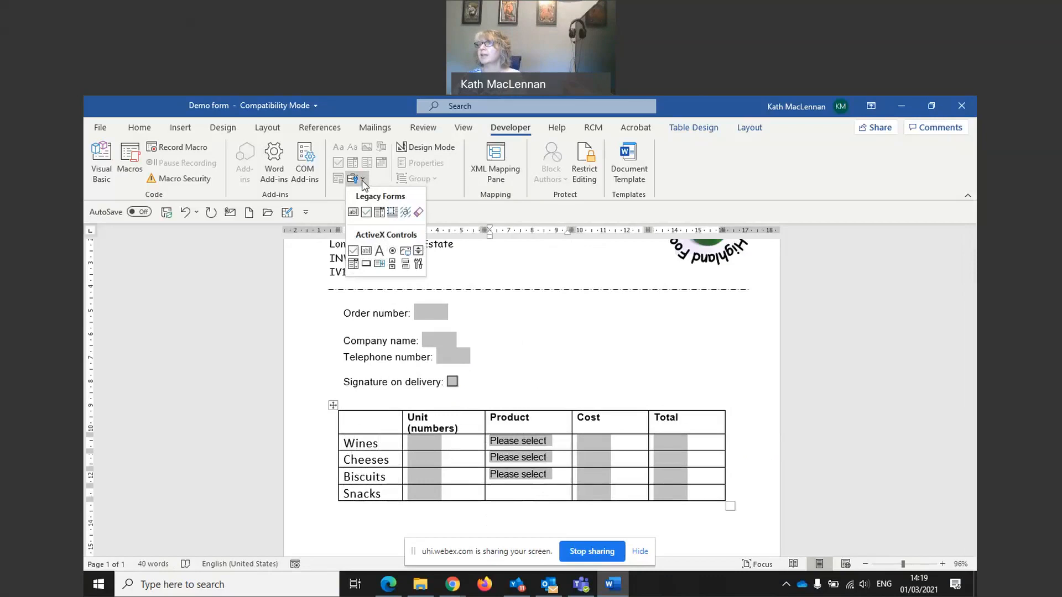
left_click(379, 213)
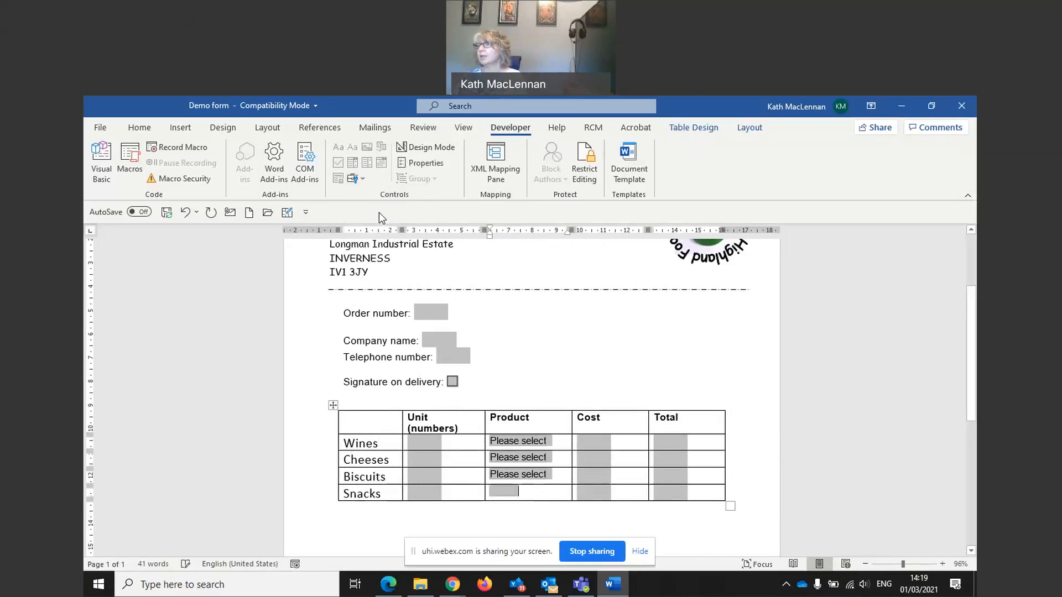
double_click(512, 493)
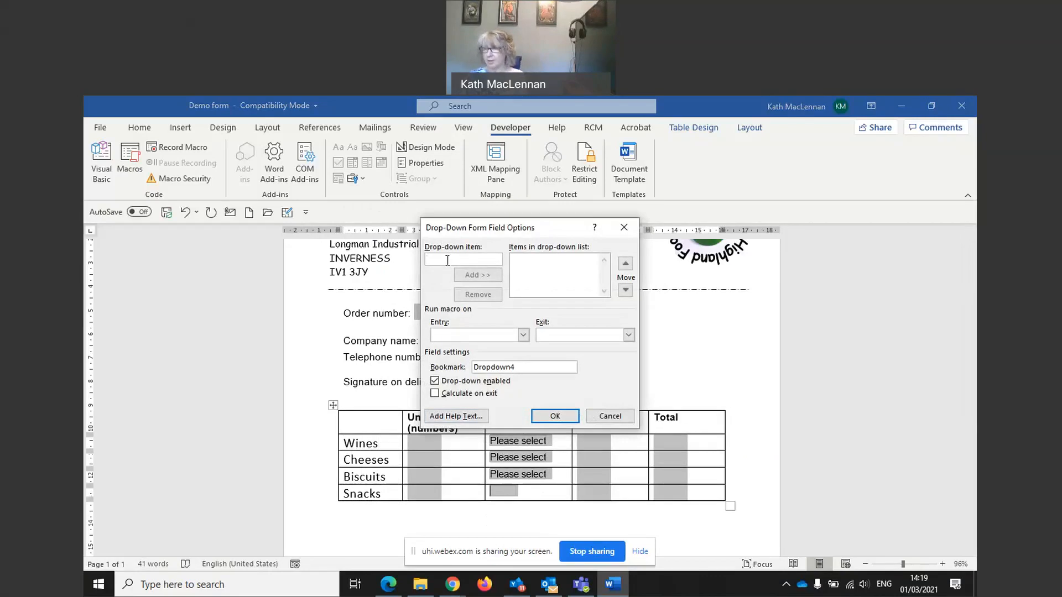
type("Spiced")
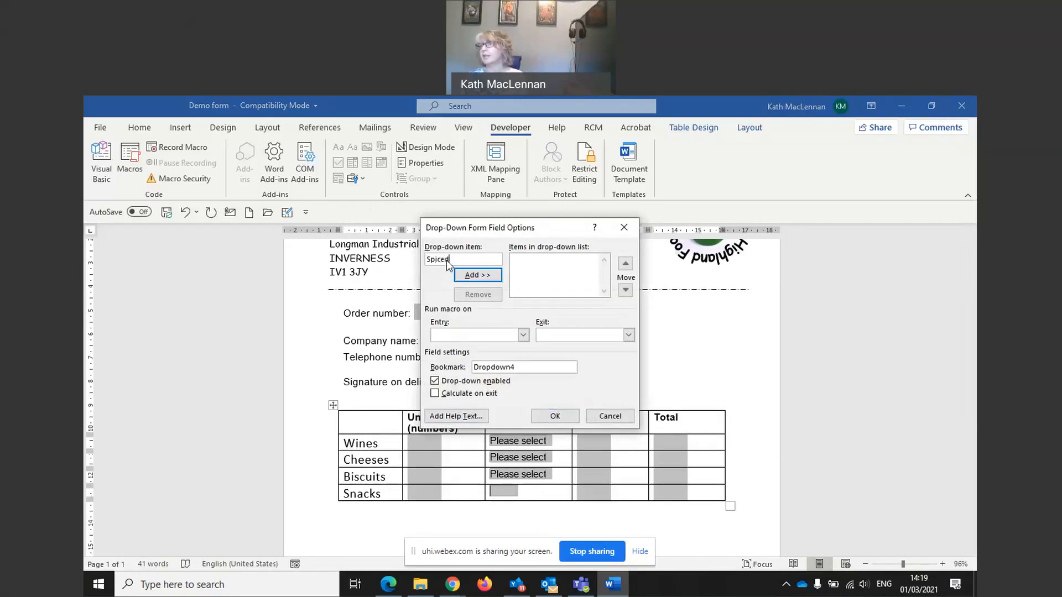
type(" olives")
left_click(472, 276)
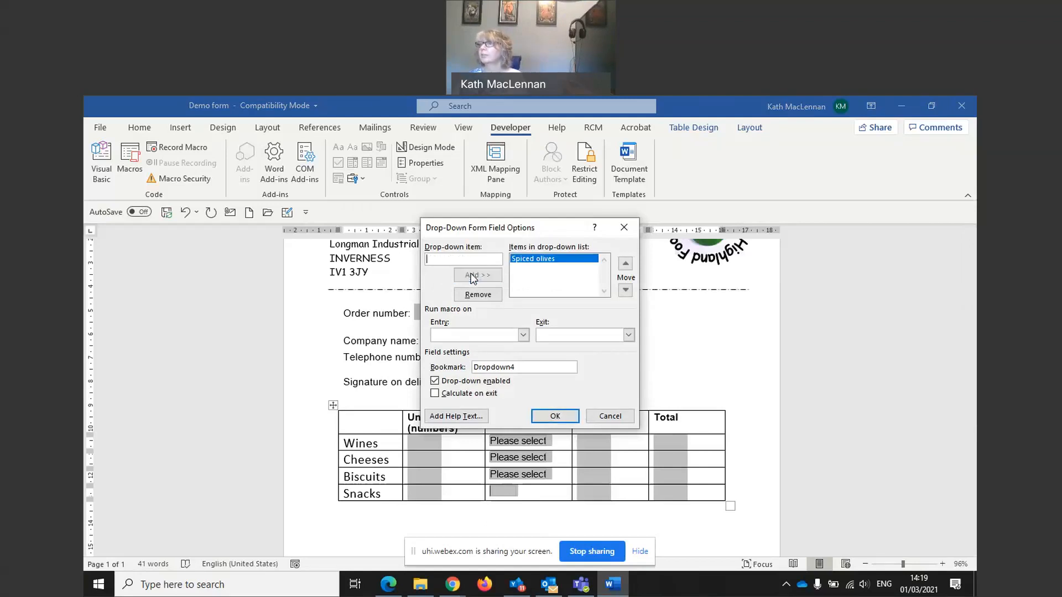
type("Plain olives")
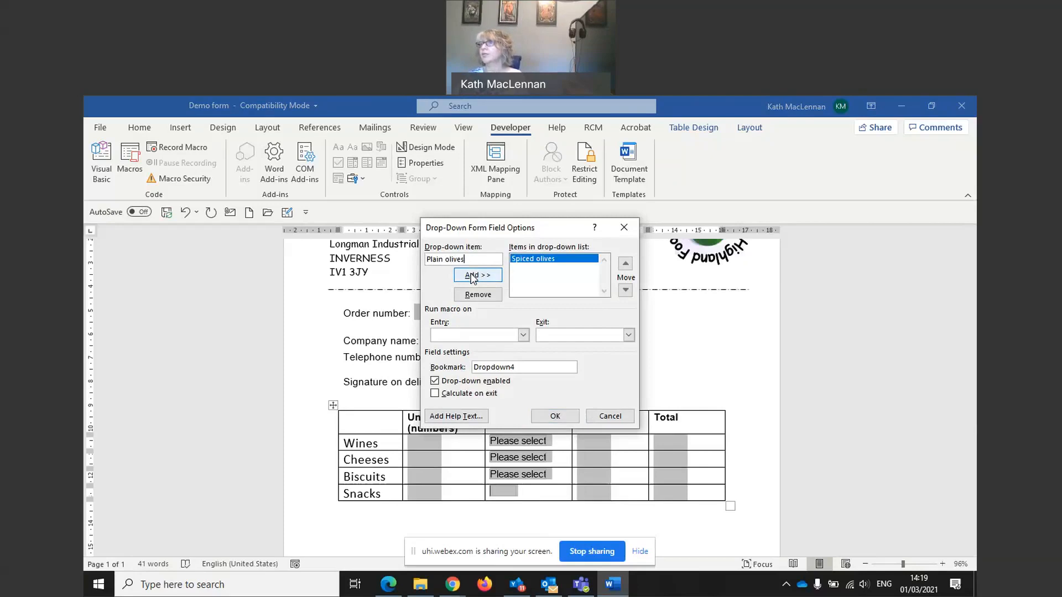
left_click(473, 276)
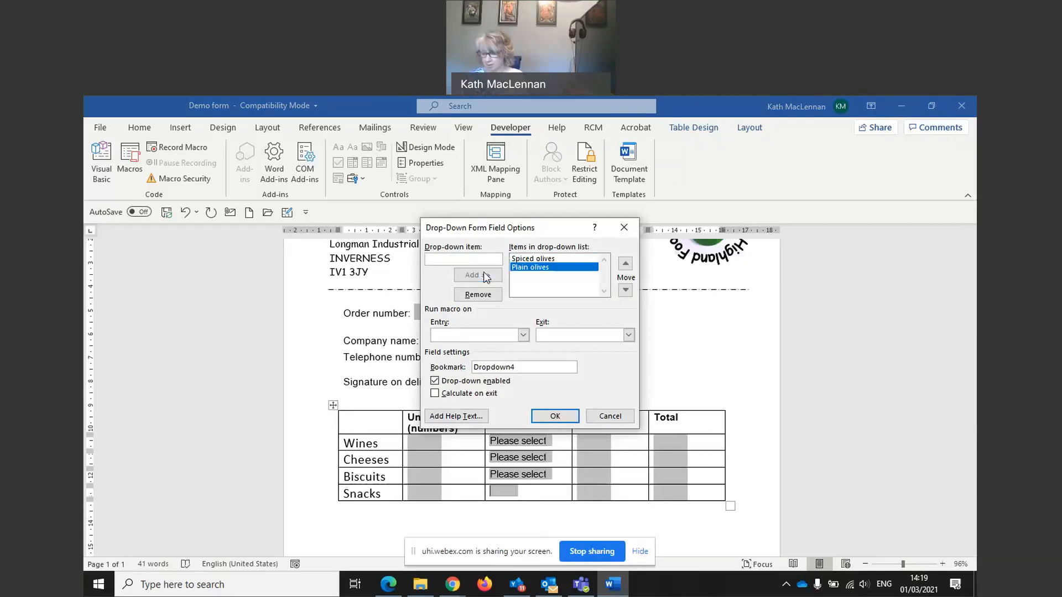
type("Corn")
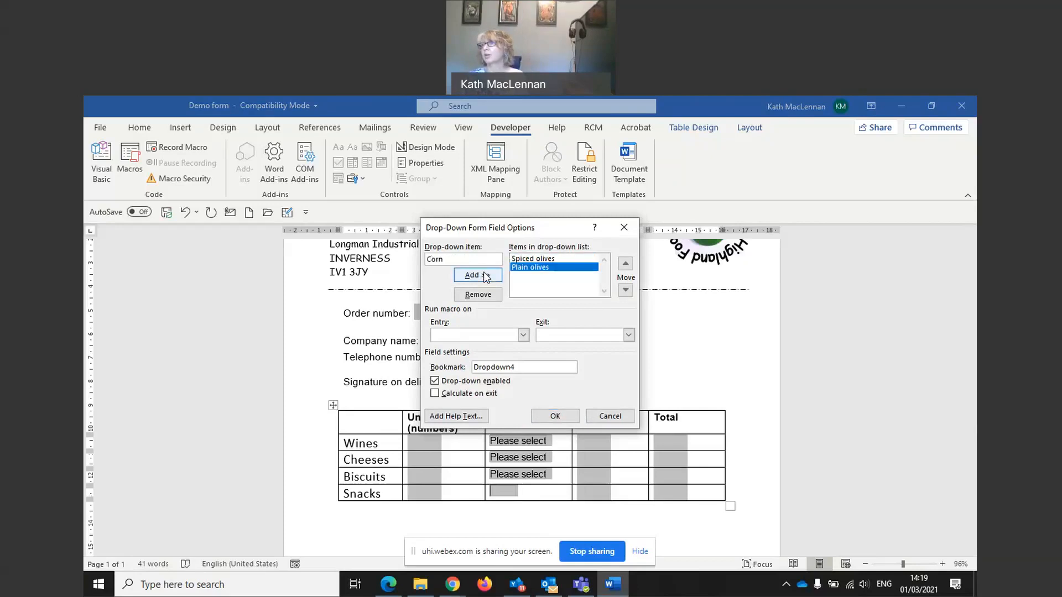
type(" snacks")
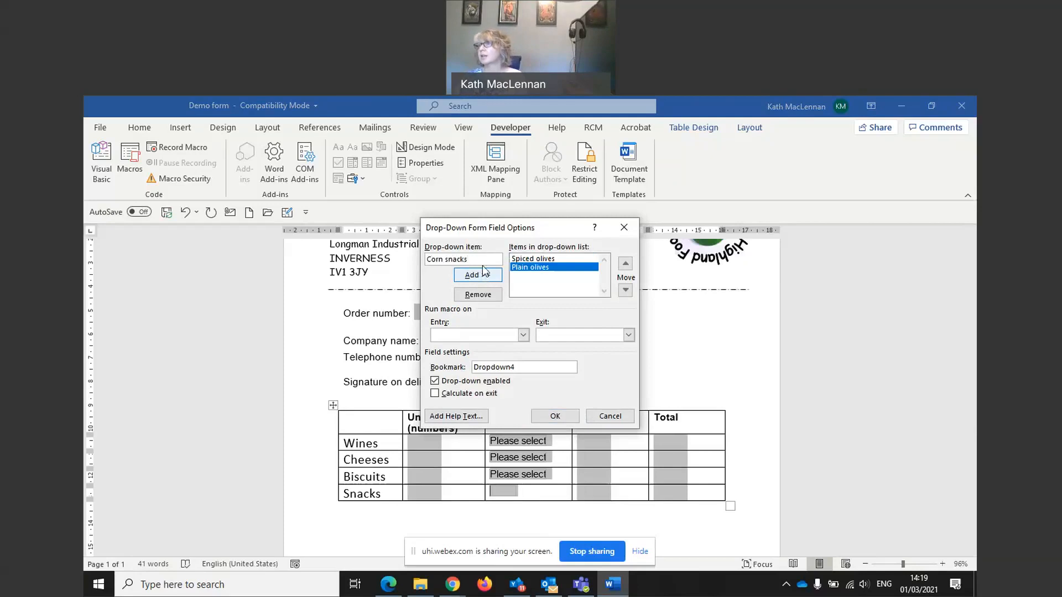
left_click(482, 277)
type("Spie")
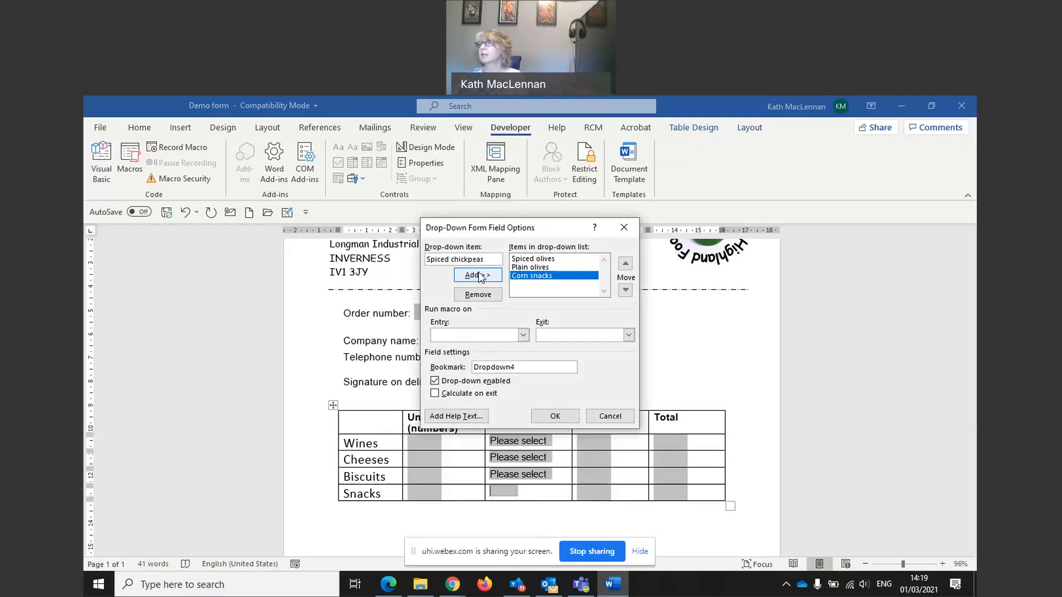
left_click(479, 275)
type("Please")
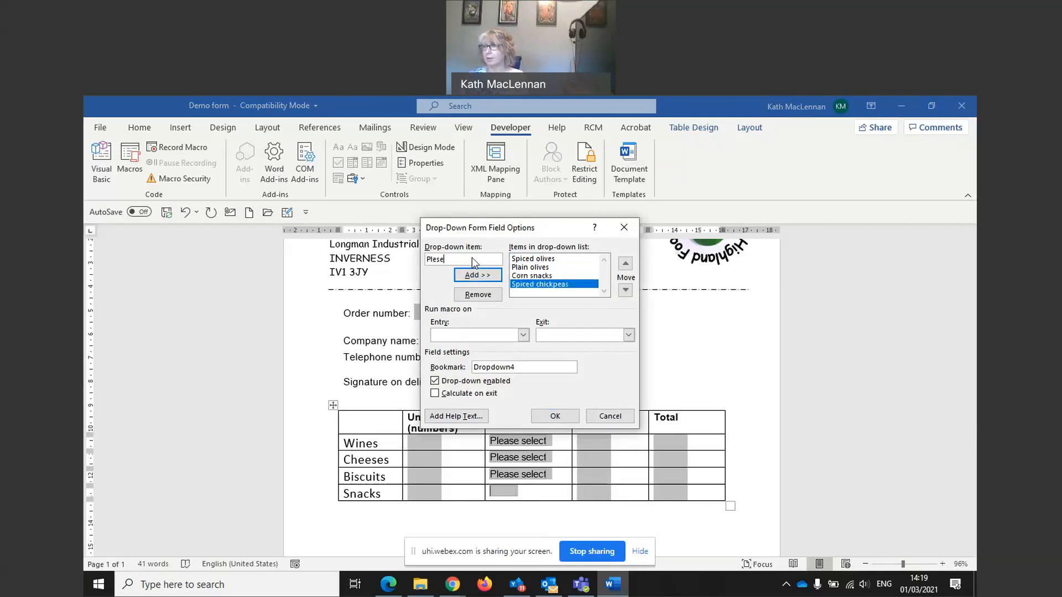
type(" select")
left_click(479, 274)
Step: Reorder the Snacks items with Please select first and Plain olives second, then confirm
left_click(625, 263)
left_click(625, 264)
left_click(625, 264)
left_click(626, 264)
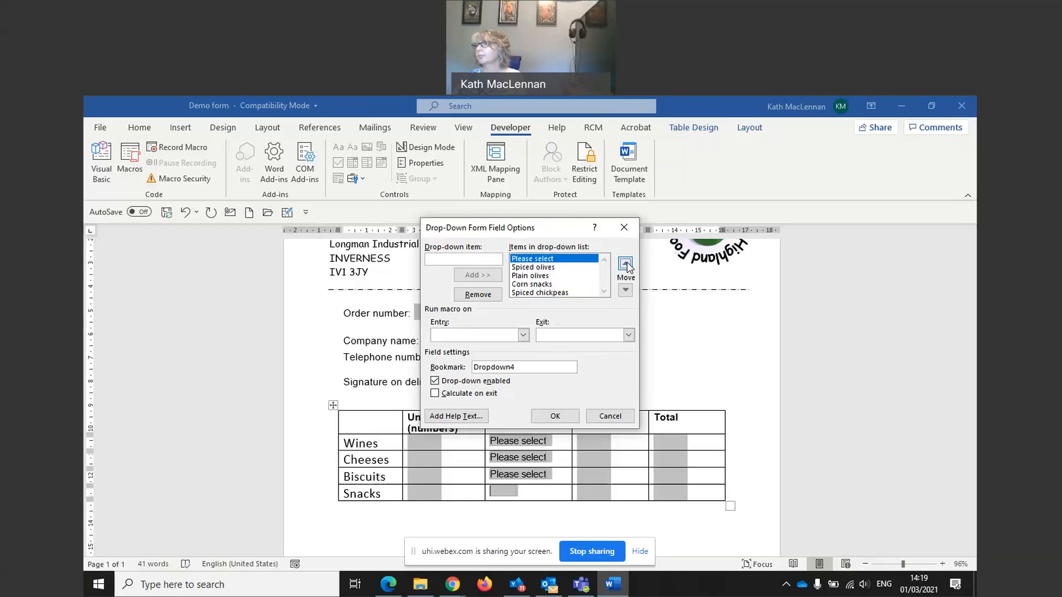
left_click(529, 276)
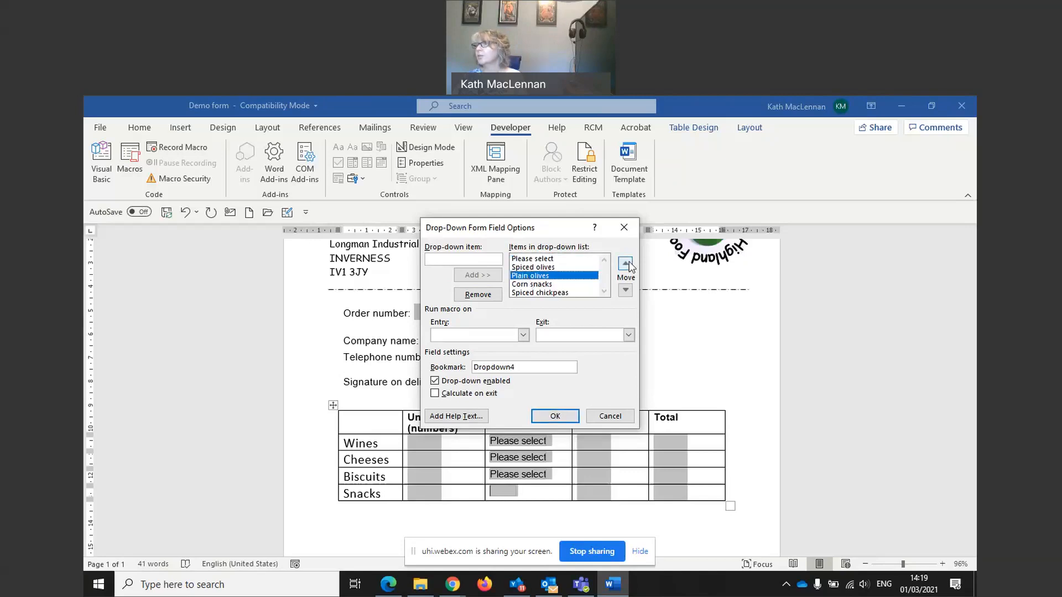
left_click(628, 266)
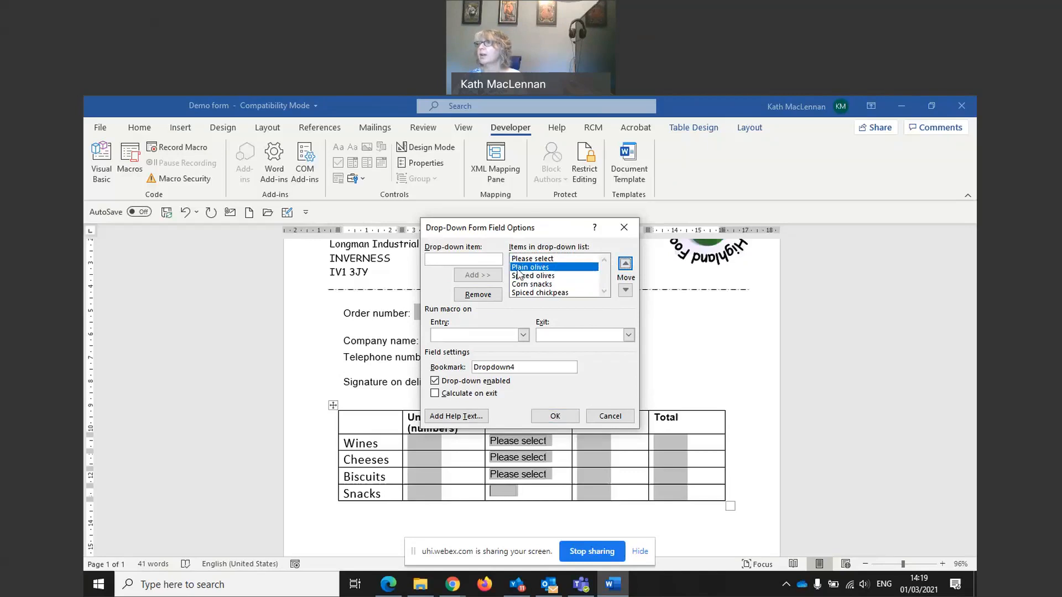
left_click(554, 416)
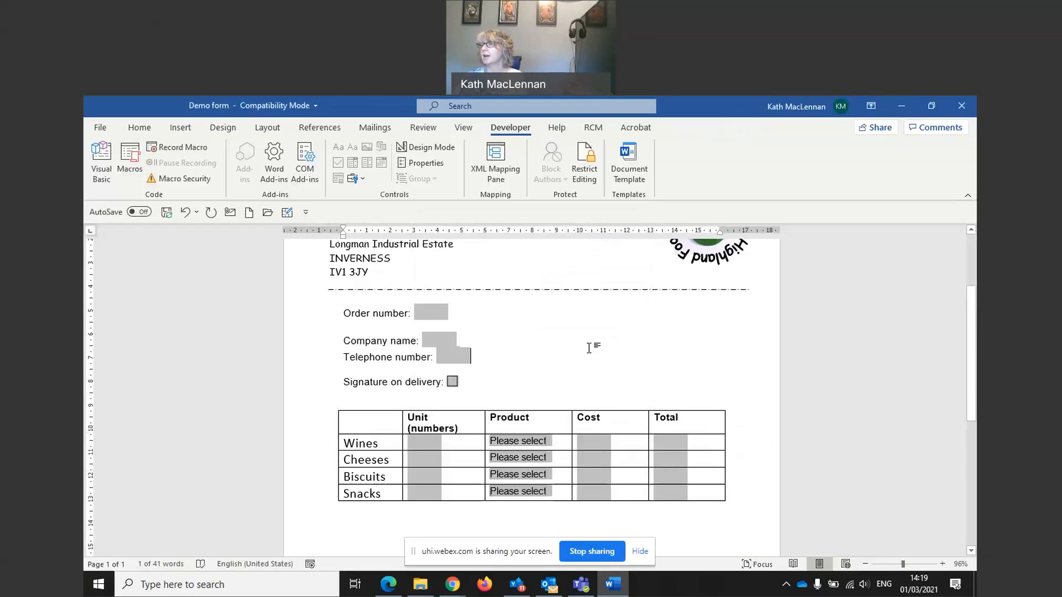
Step: Insert a legacy text form field after Checked by: below the order table
scroll(589, 348, "down", 4)
left_click(415, 433)
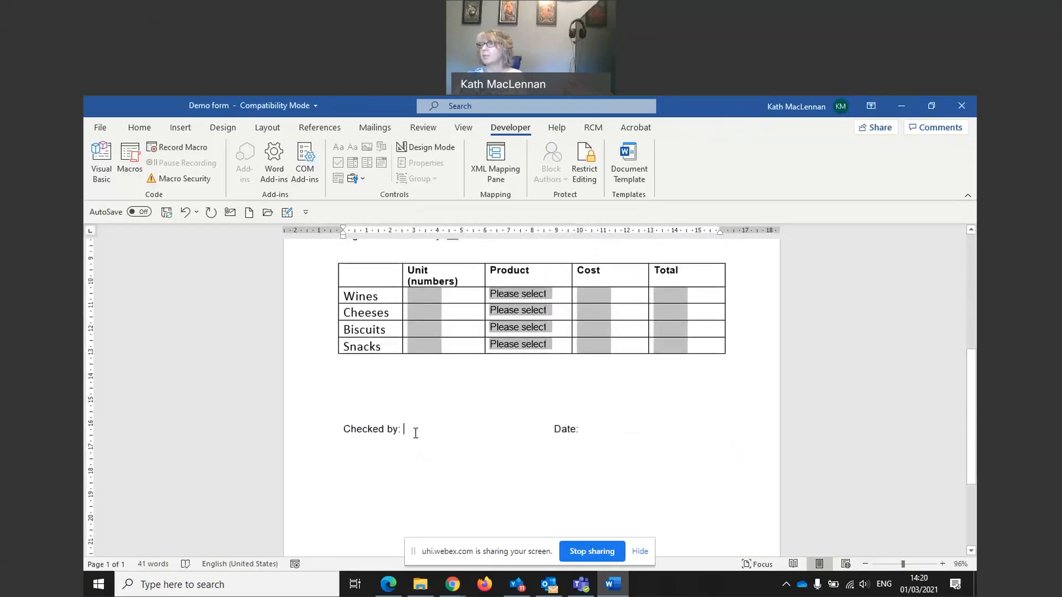
left_click(365, 179)
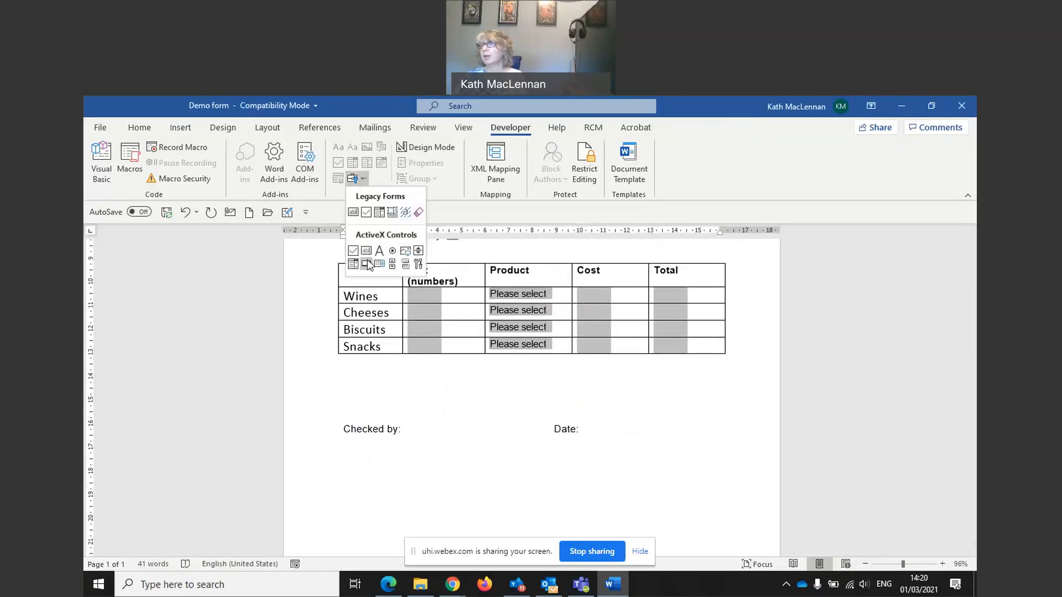
left_click(353, 212)
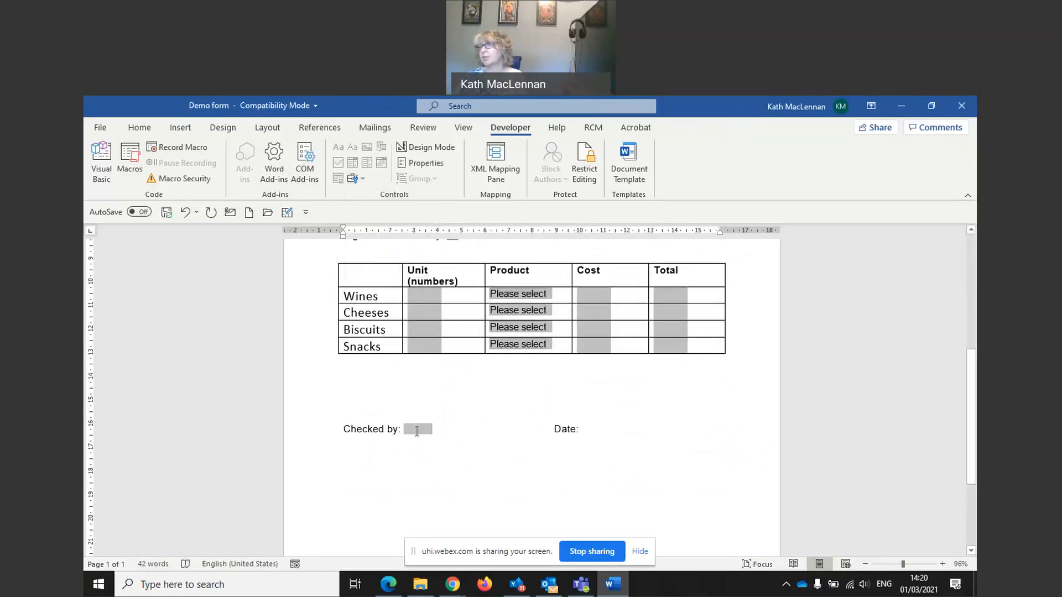
double_click(416, 431)
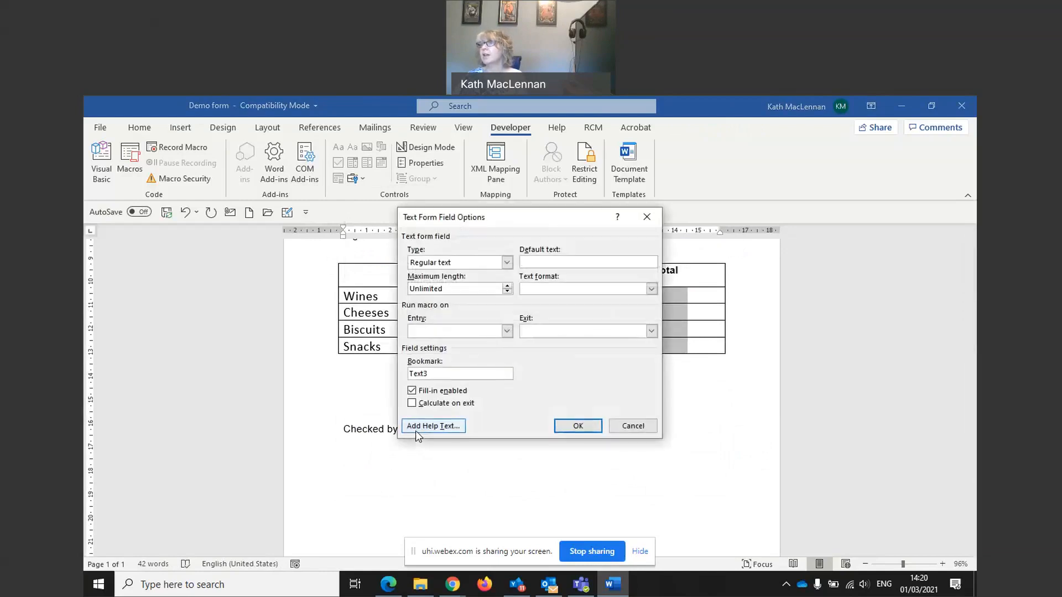
left_click(633, 427)
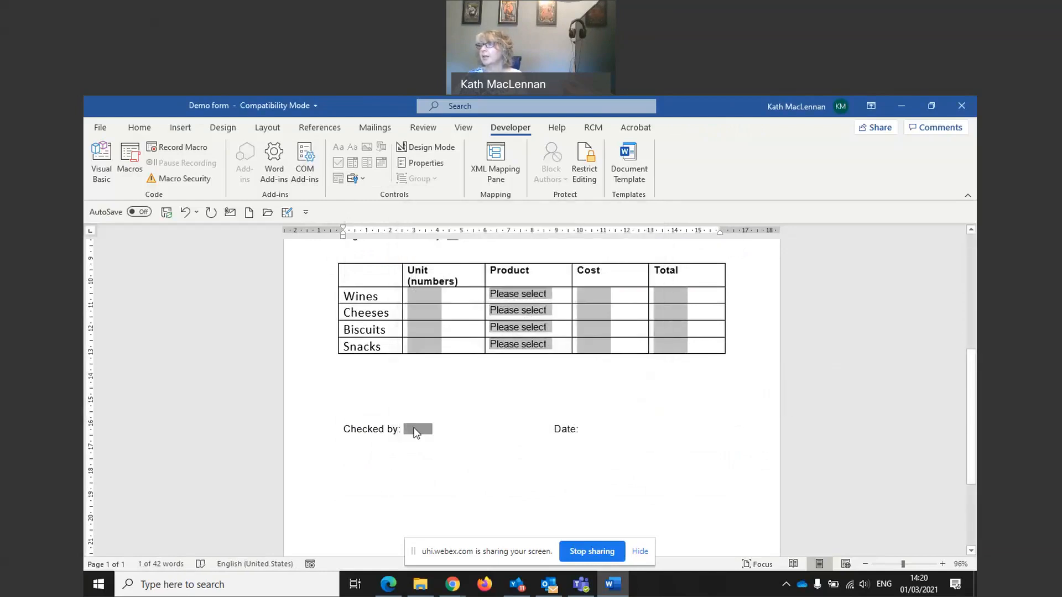
Step: Format the Checked by field in Calibri at 16 pt
left_click(477, 388)
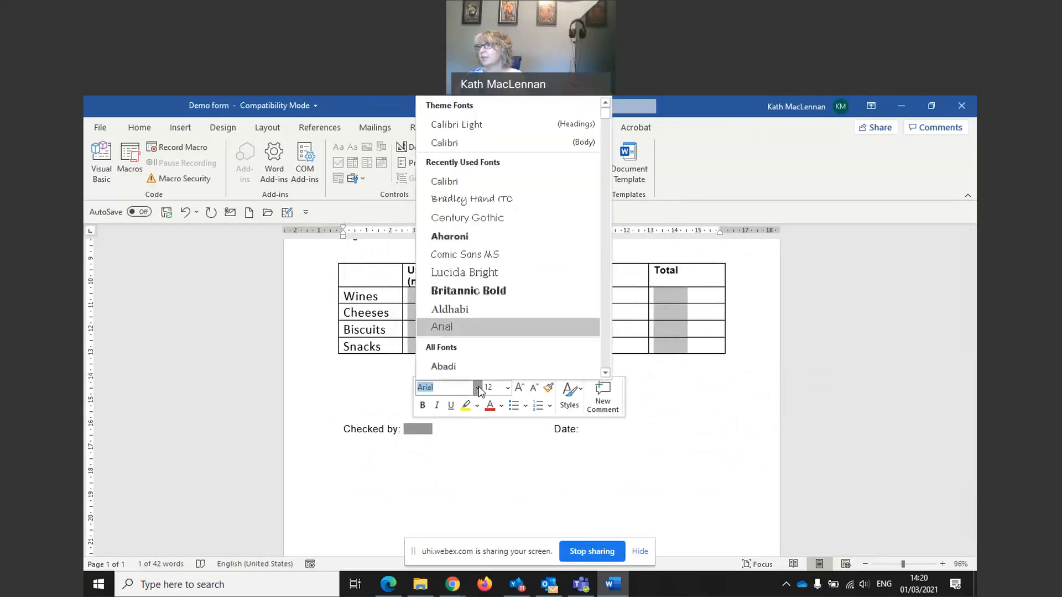
left_click(444, 182)
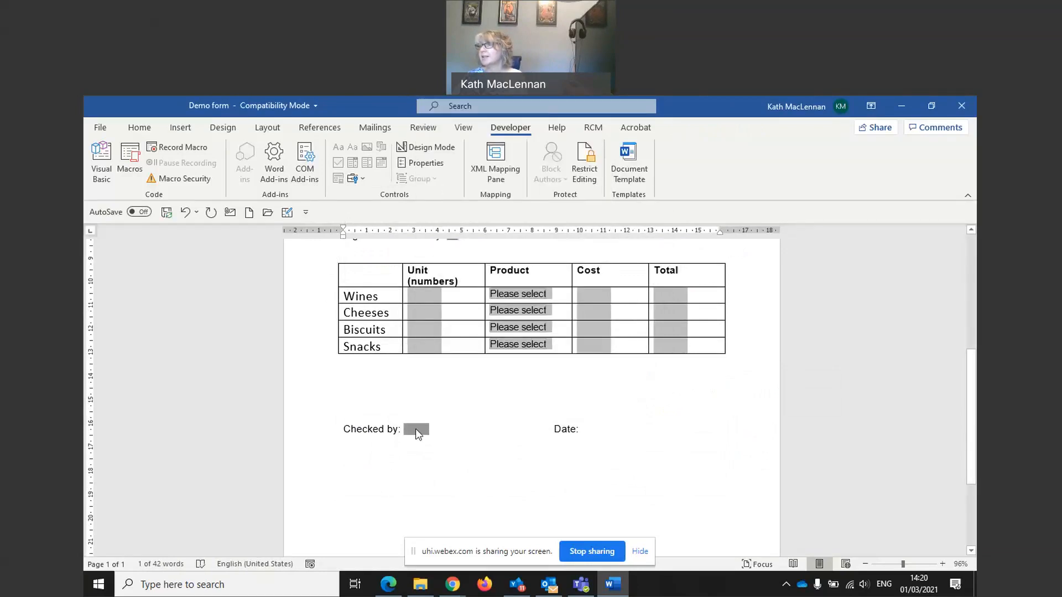
left_click(417, 436)
left_click(510, 390)
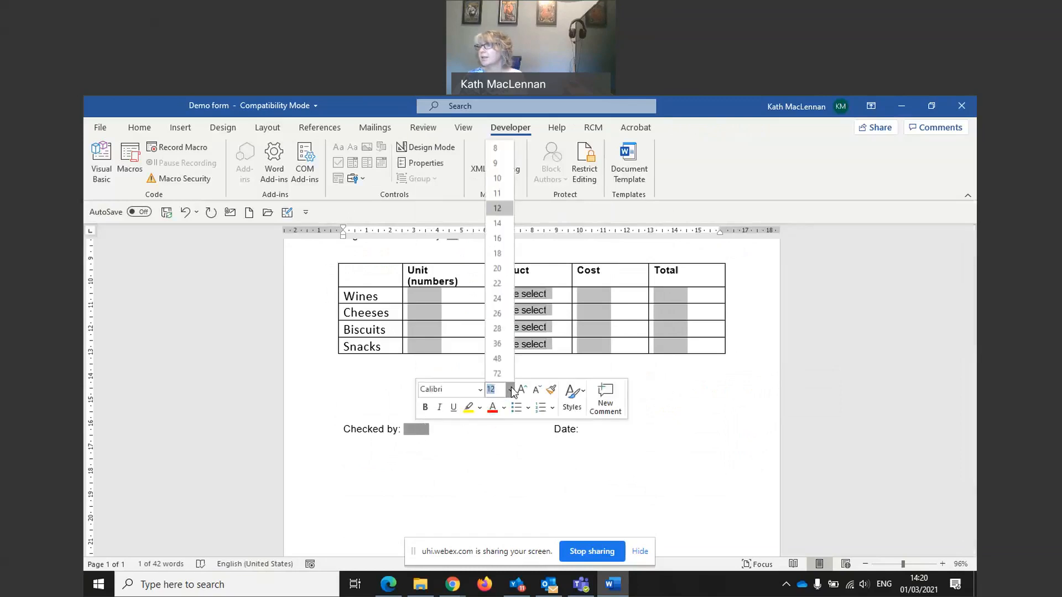
left_click(499, 238)
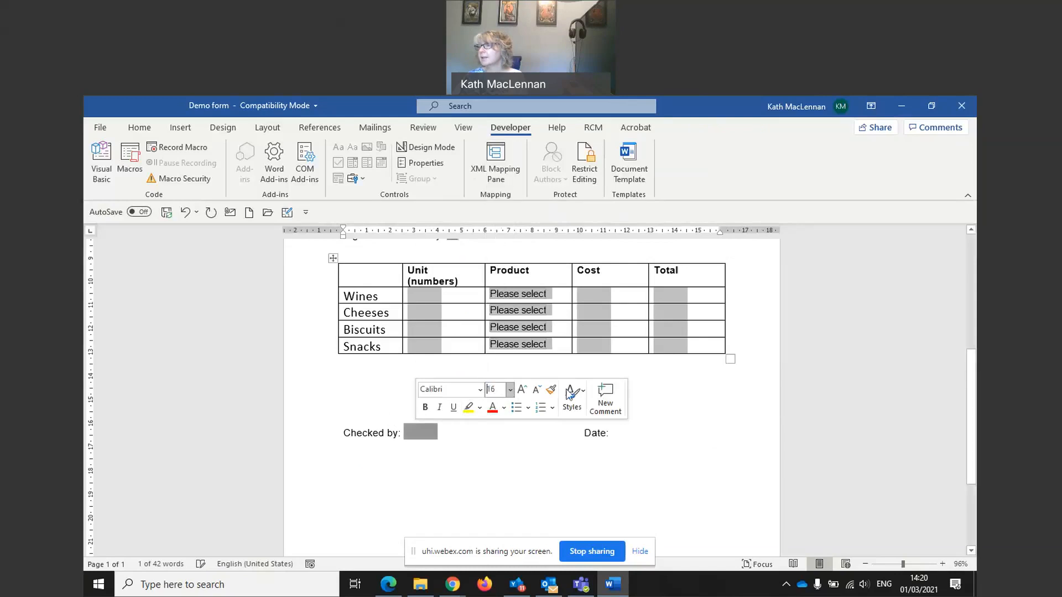
left_click(628, 433)
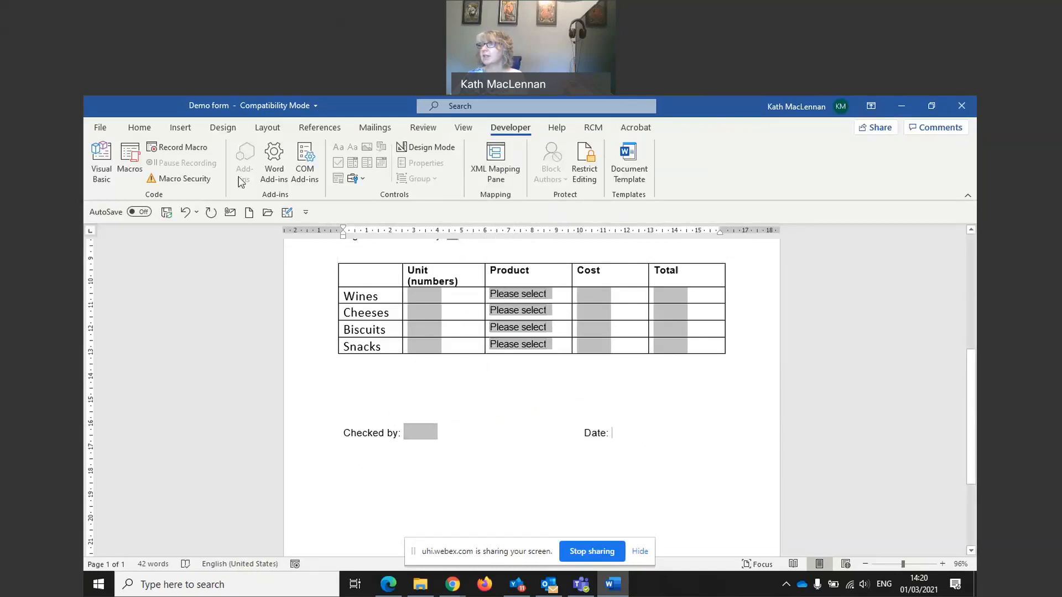
Step: Insert a legacy text form field after Date:
left_click(363, 179)
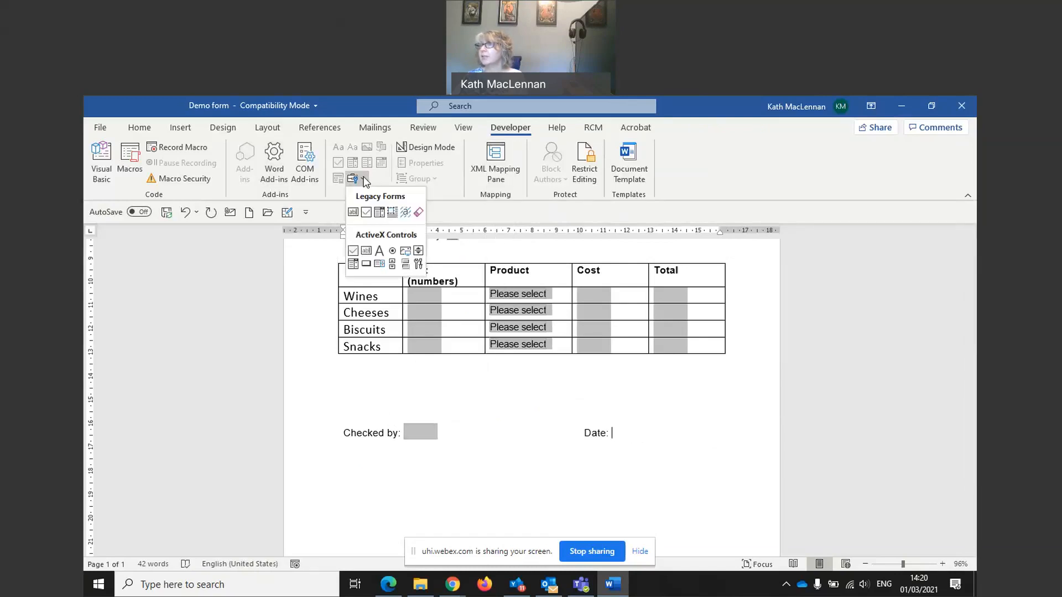
left_click(352, 212)
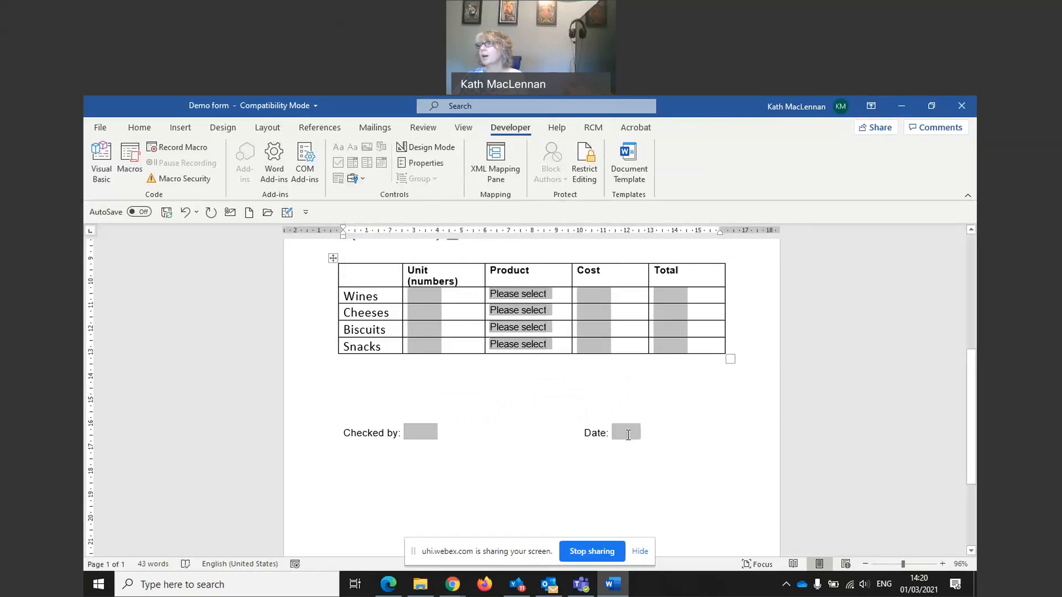
left_click(627, 433)
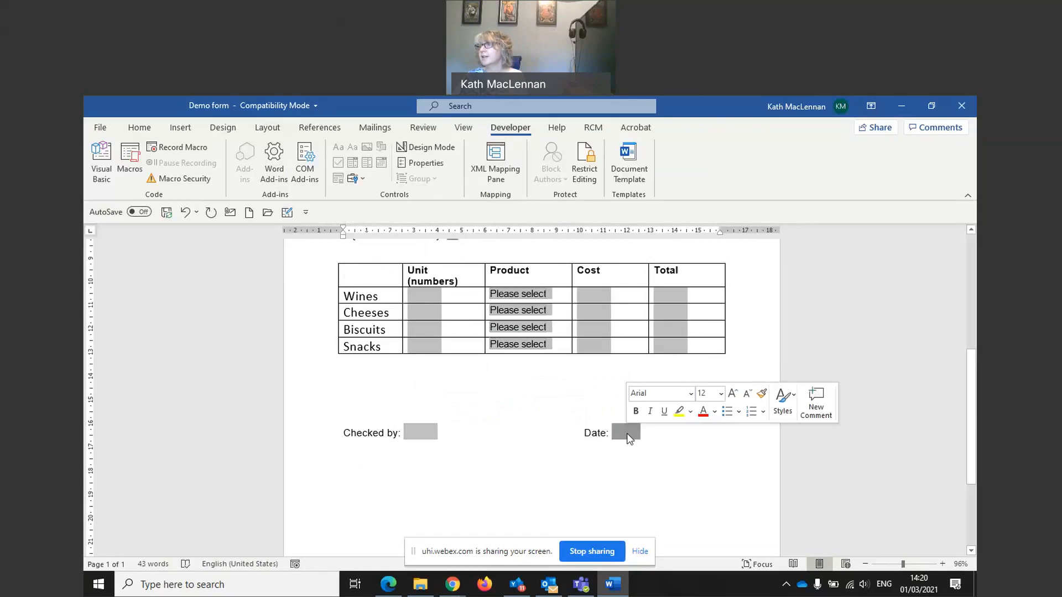
Step: Format the Date field in Calibri at 16 pt to match Checked by
left_click(691, 394)
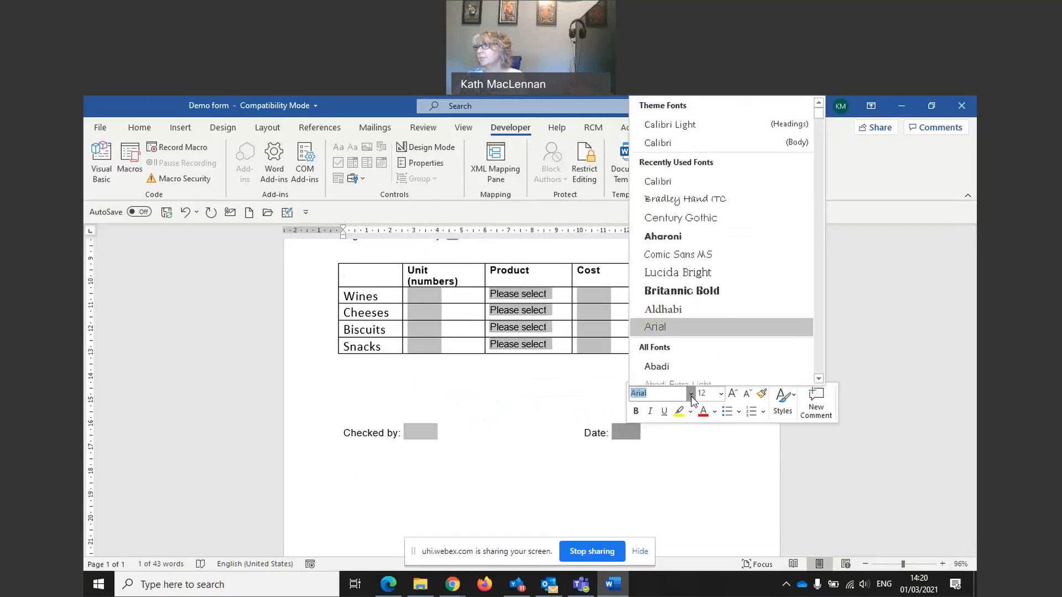
left_click(719, 180)
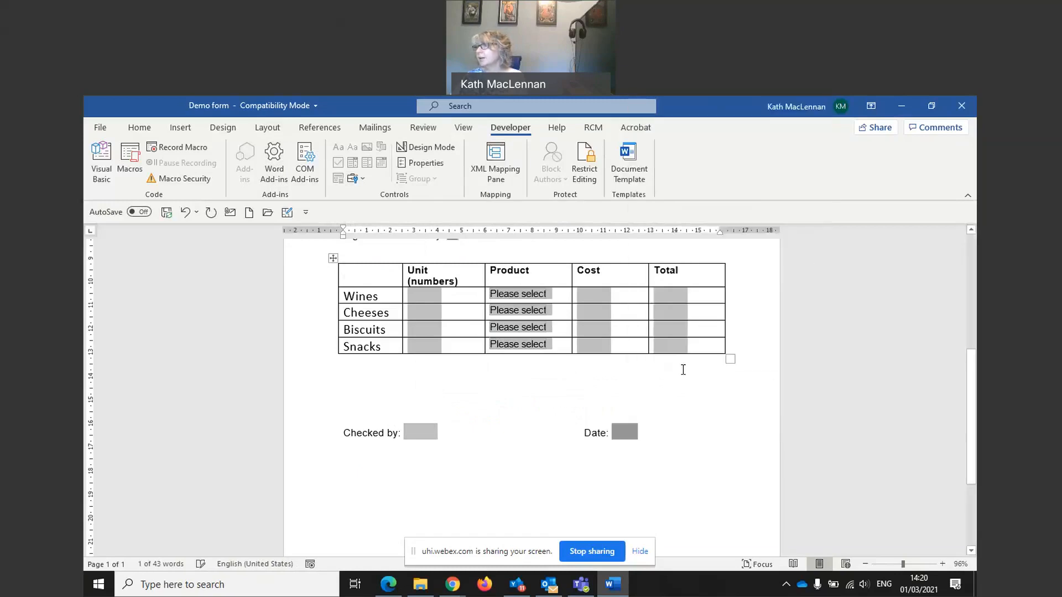
double_click(619, 433)
left_click(625, 429)
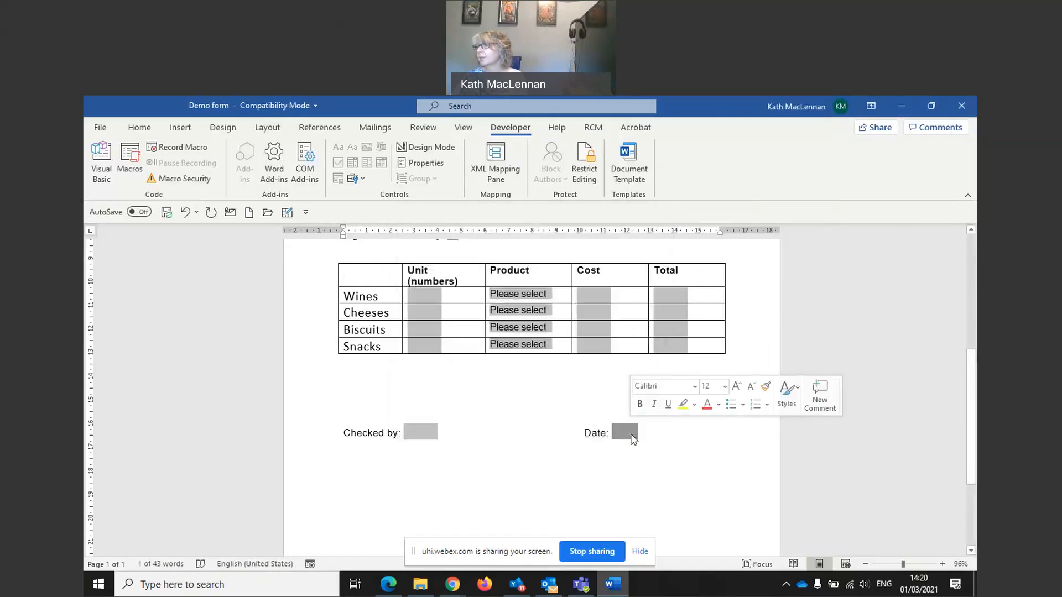
left_click(724, 386)
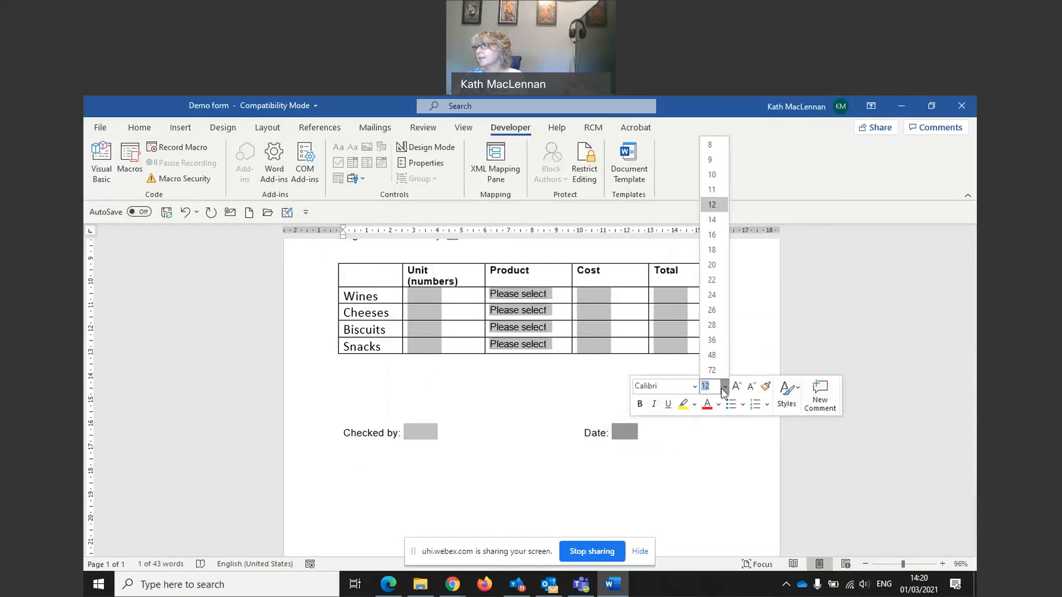
left_click(716, 240)
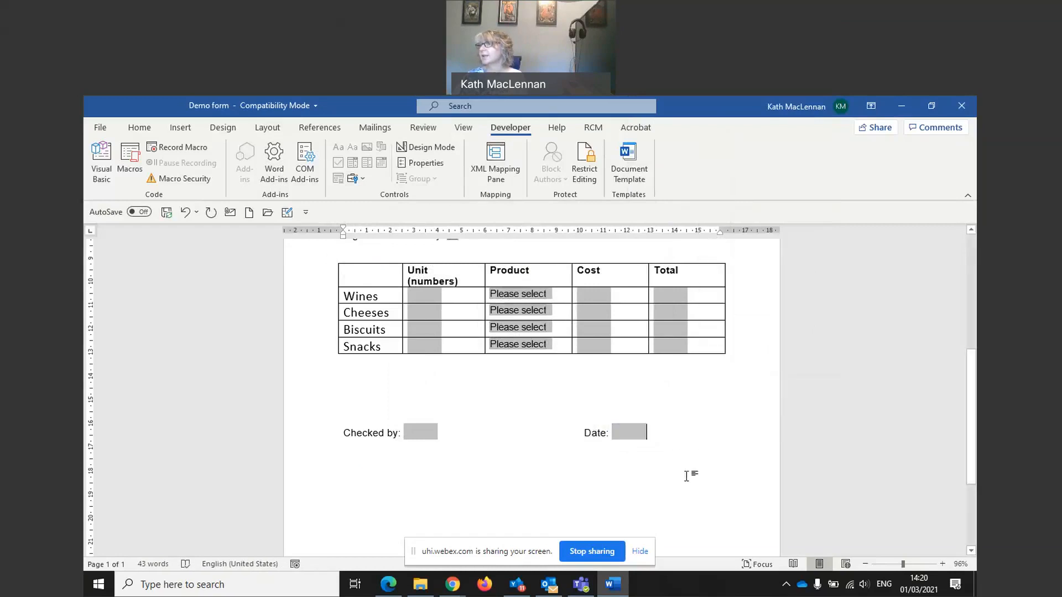
scroll(422, 507, "up", 2)
scroll(421, 506, "up", 8)
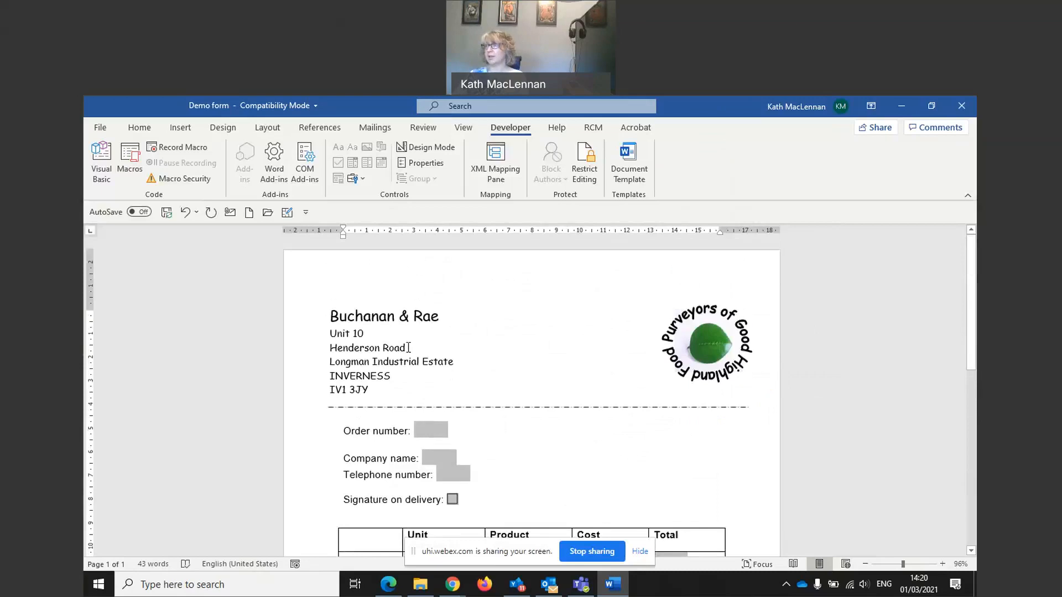
Step: Return to the top of the order form and bring up the Review tab's tools
left_click(344, 432)
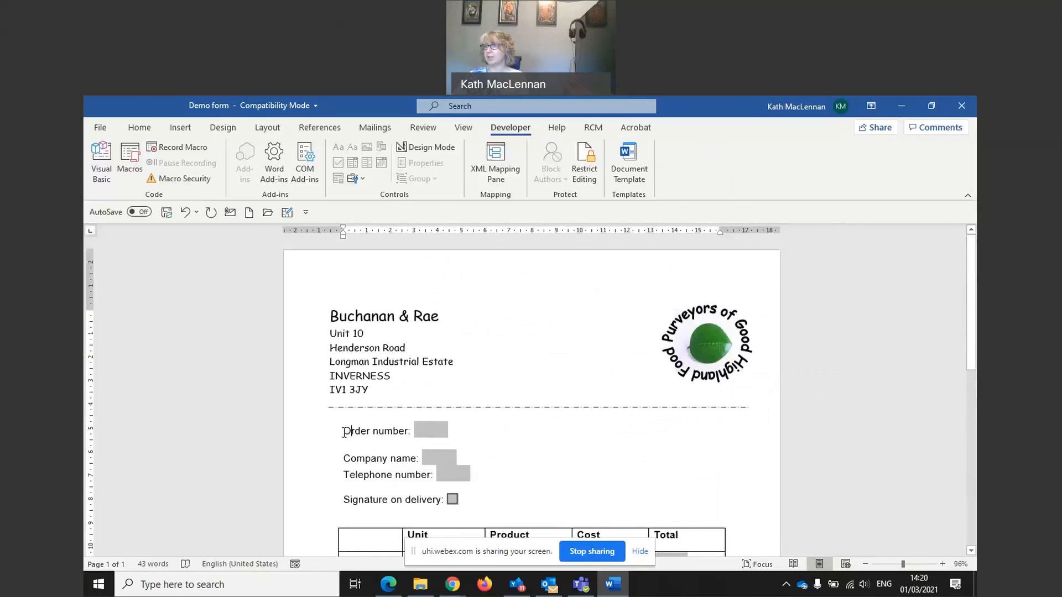
left_click(349, 334)
left_click(509, 428)
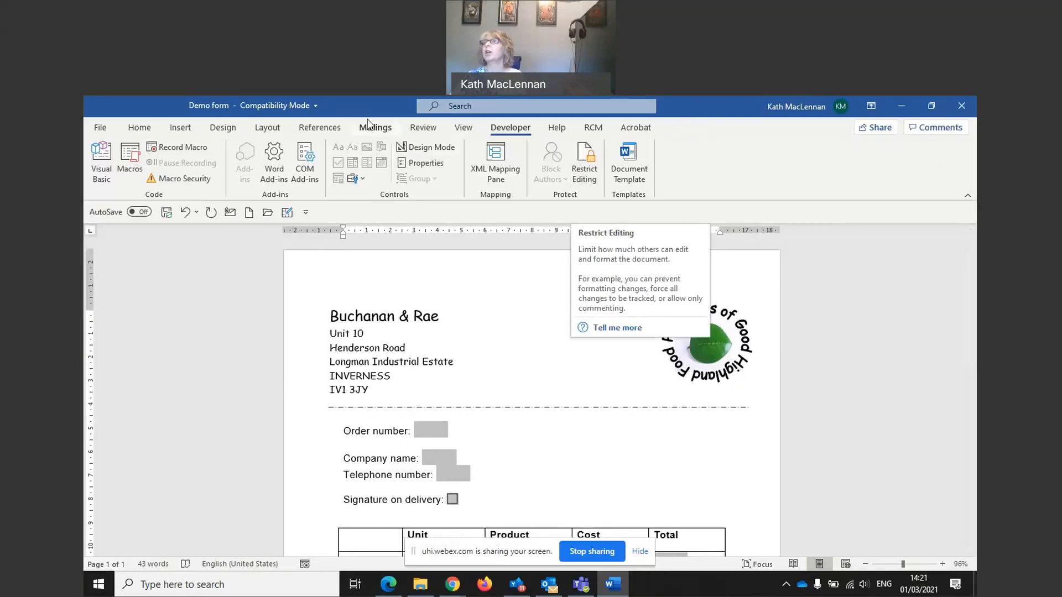
left_click(422, 128)
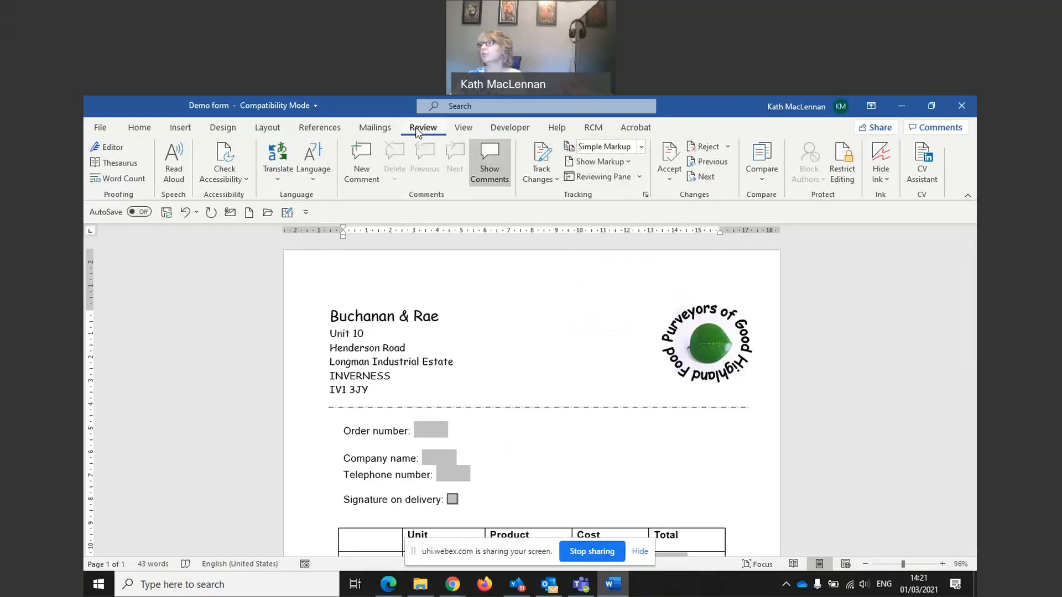
Step: Restrict editing to Filling in forms and enforce protection without a password
left_click(841, 171)
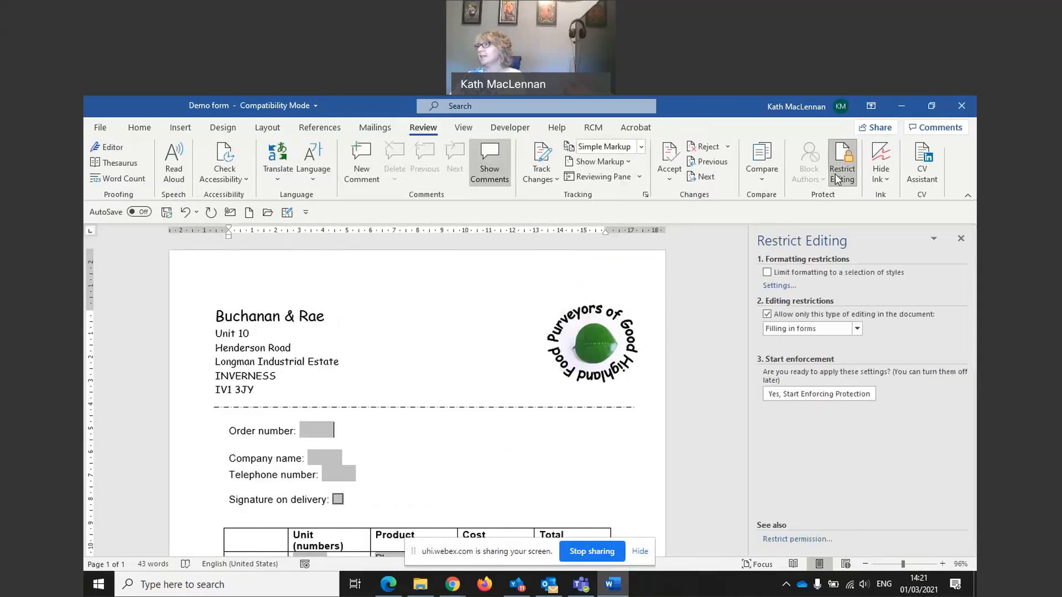
left_click(767, 314)
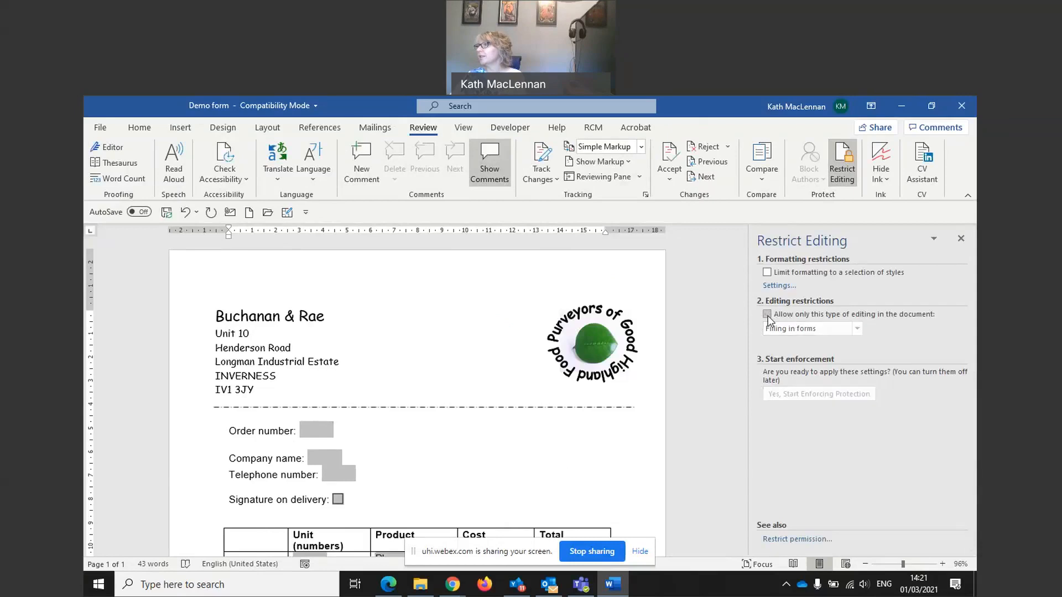
left_click(767, 314)
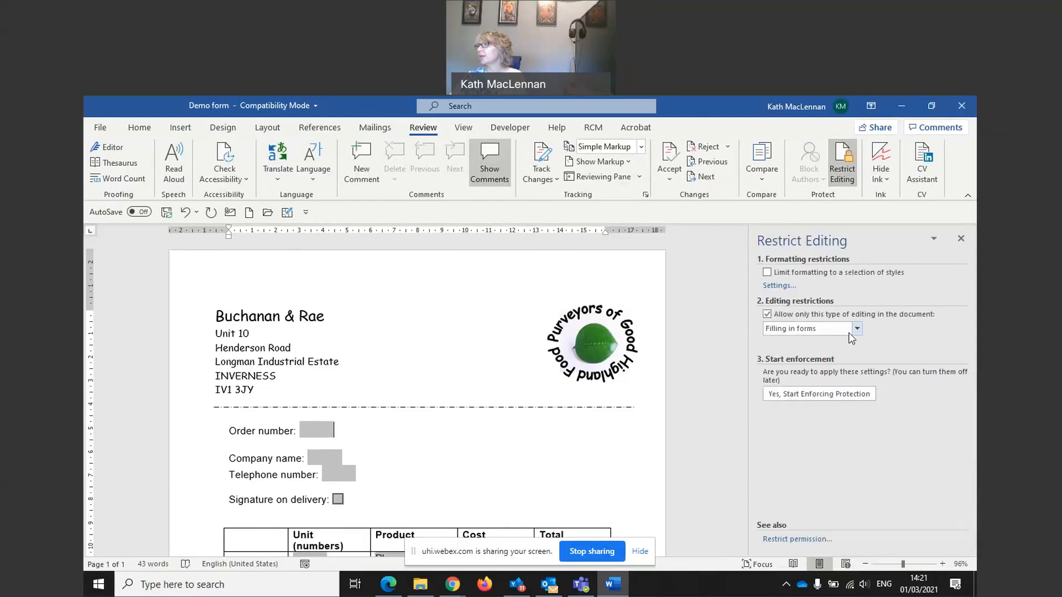
left_click(857, 329)
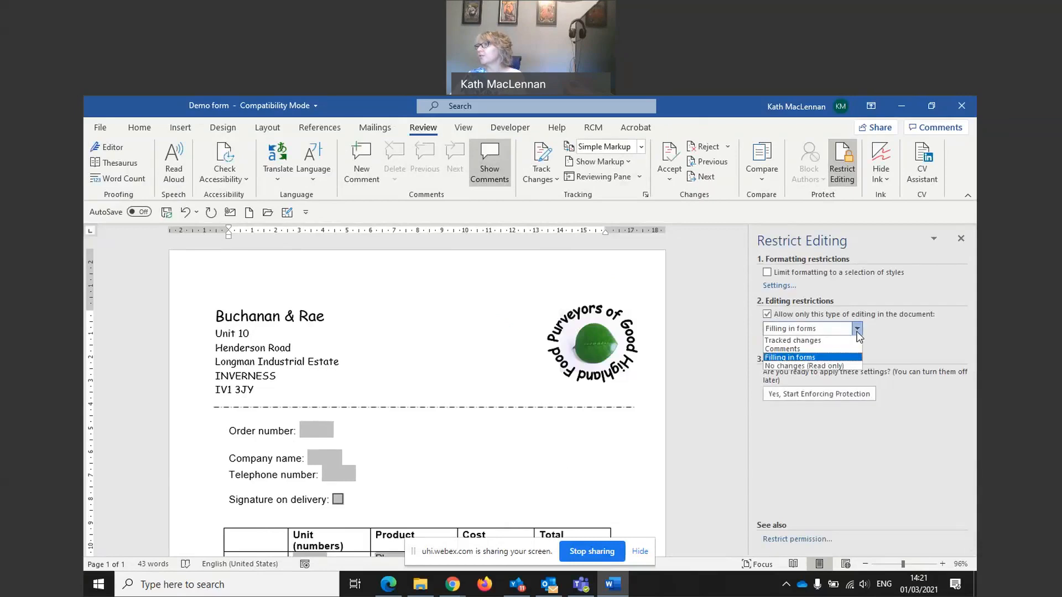
left_click(796, 358)
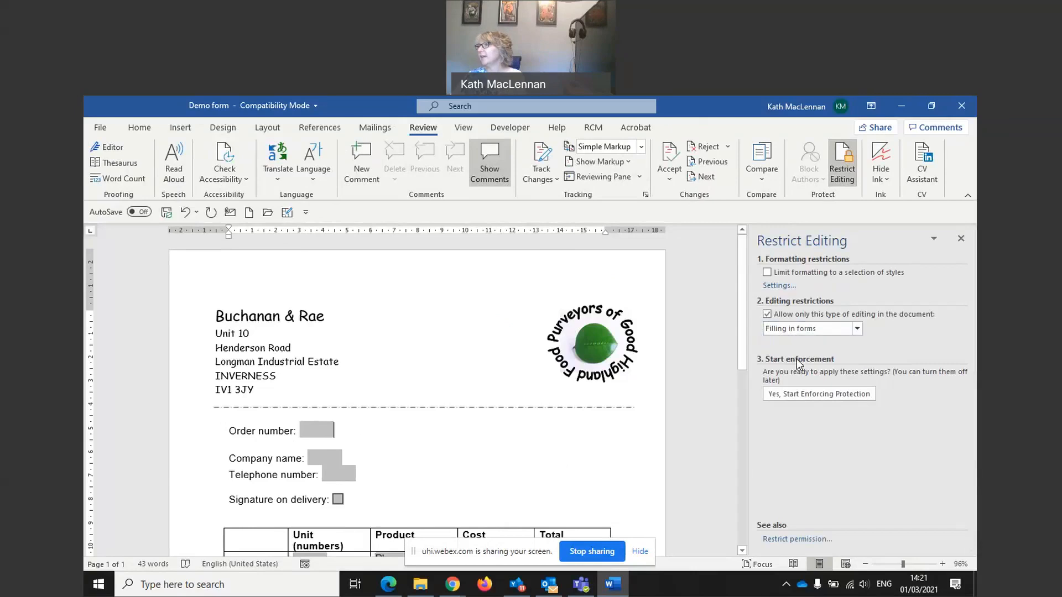
left_click(805, 395)
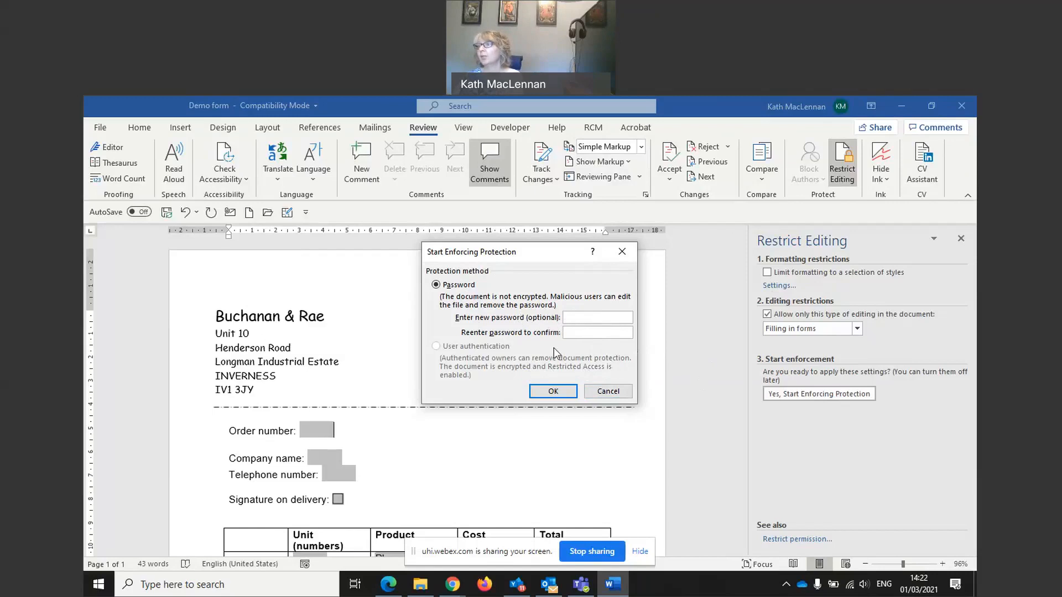
left_click(552, 392)
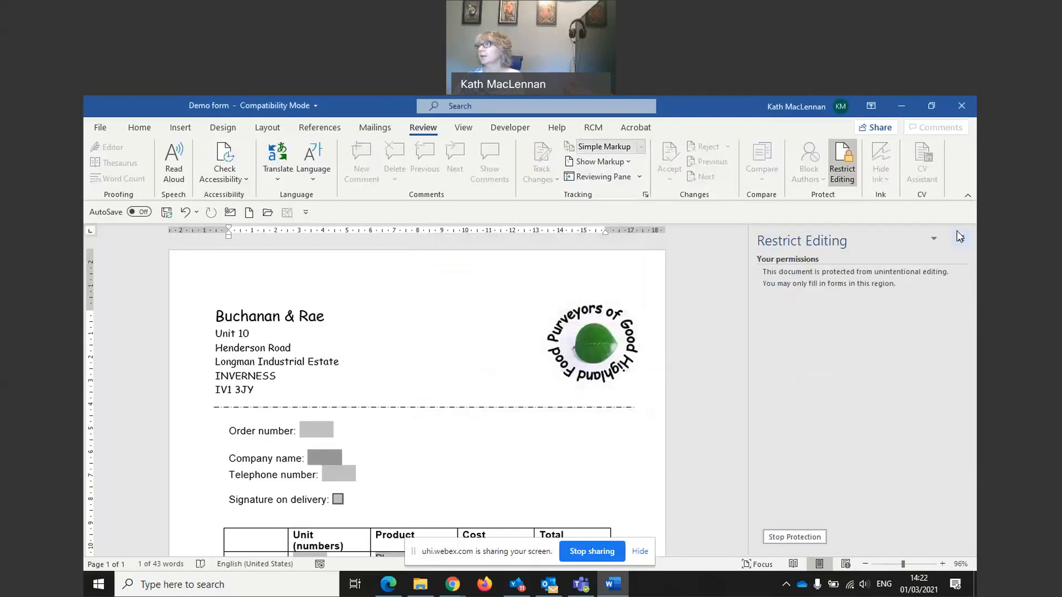
Step: Save the protected Demo form, exit Word, and reopen it from the NC AIT practice folder
left_click(959, 237)
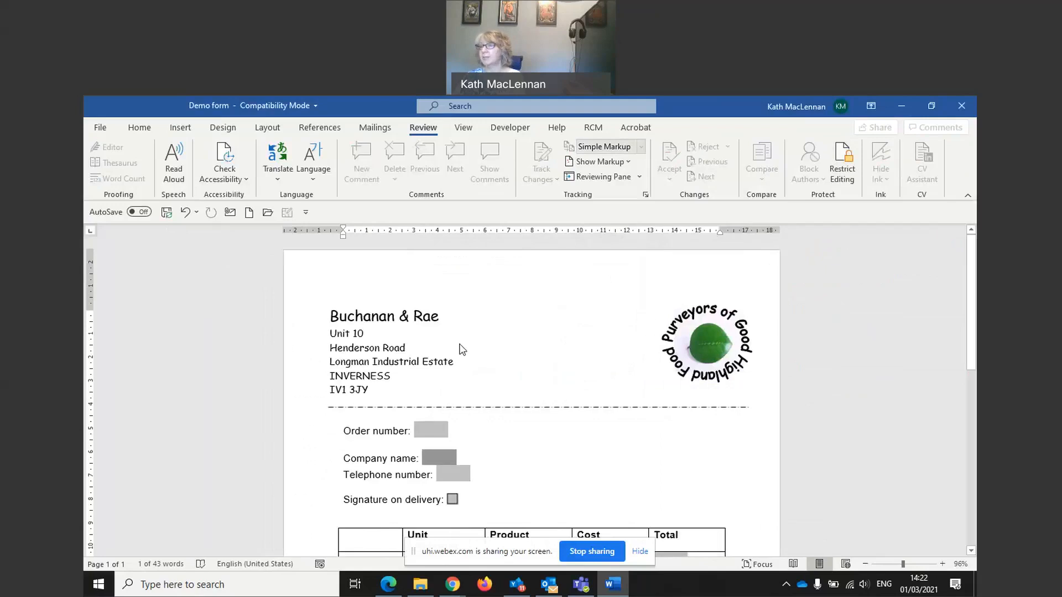
key("ctrl+s")
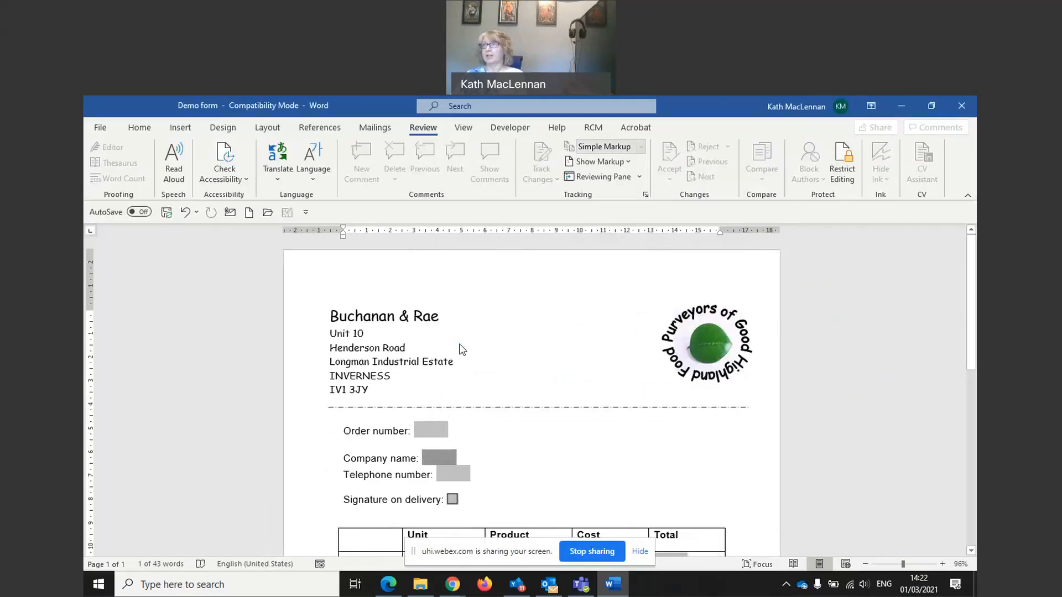
left_click(968, 101)
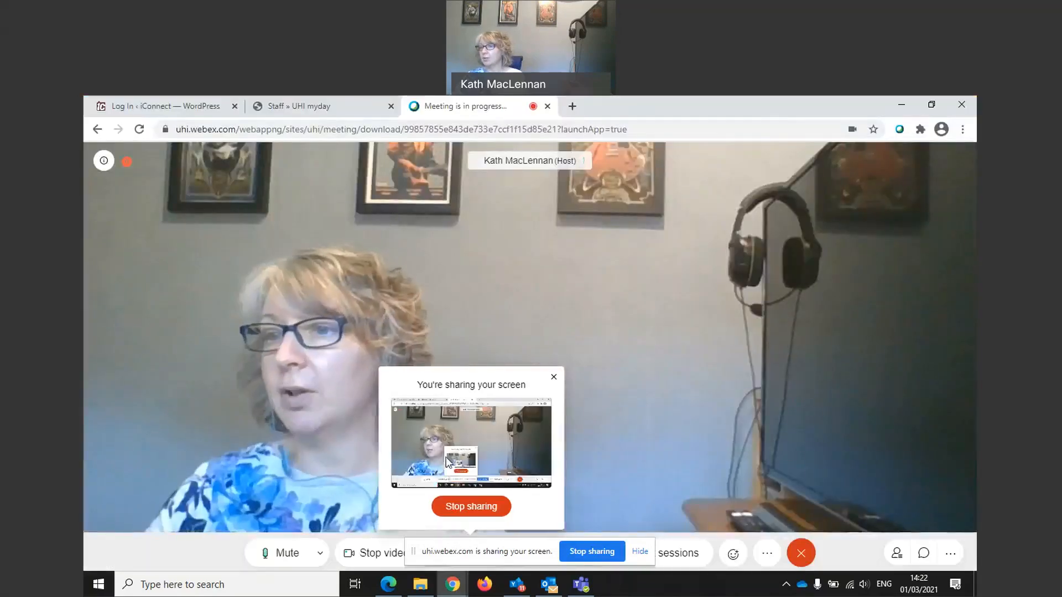
left_click(420, 585)
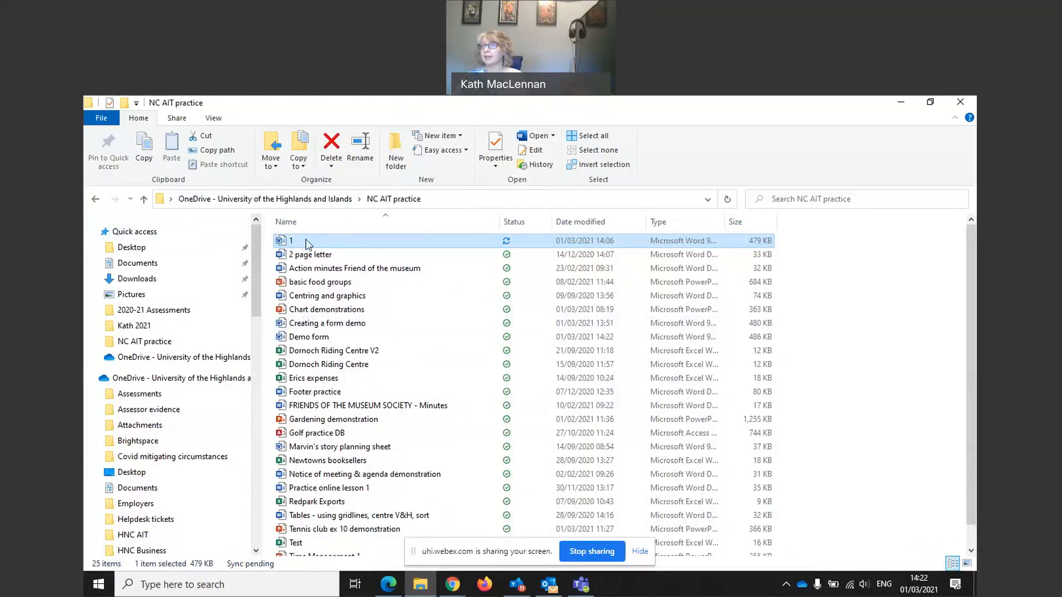
double_click(316, 339)
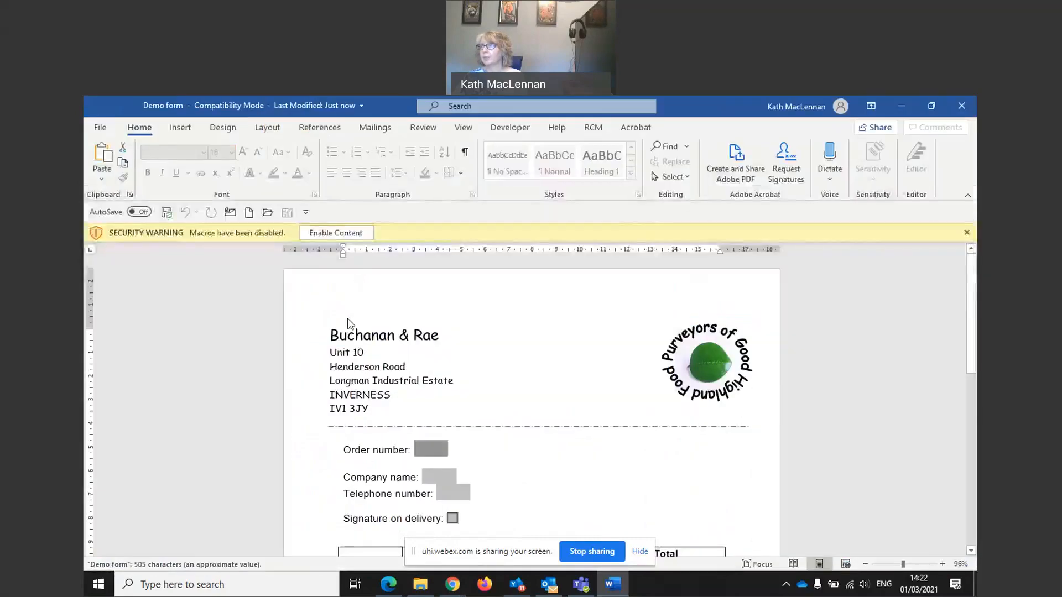
Step: Save a copy of the form as 'Completed demo form'
scroll(465, 350, "down", 2)
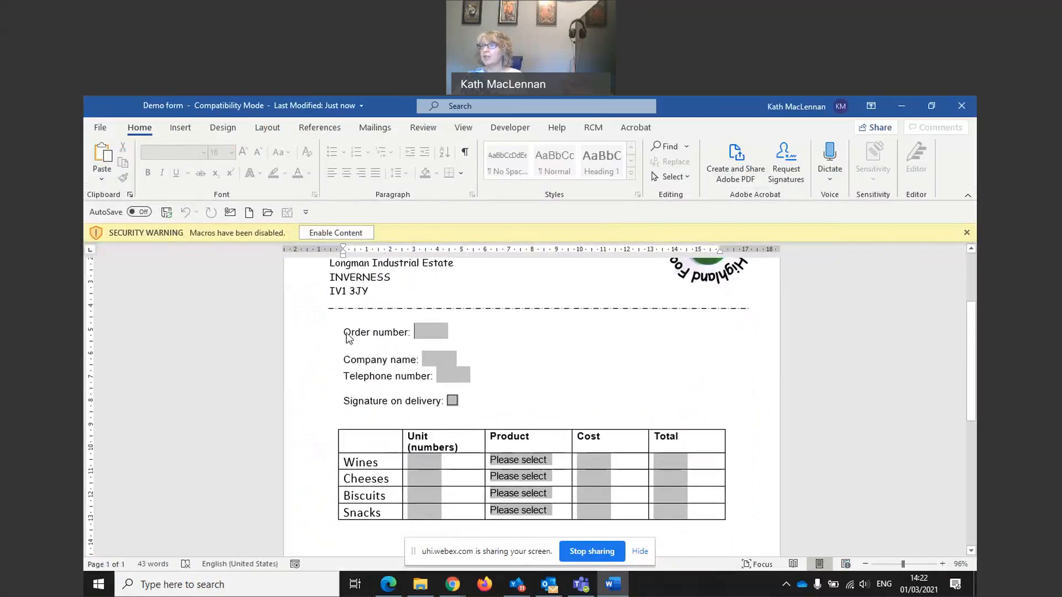
left_click(353, 362)
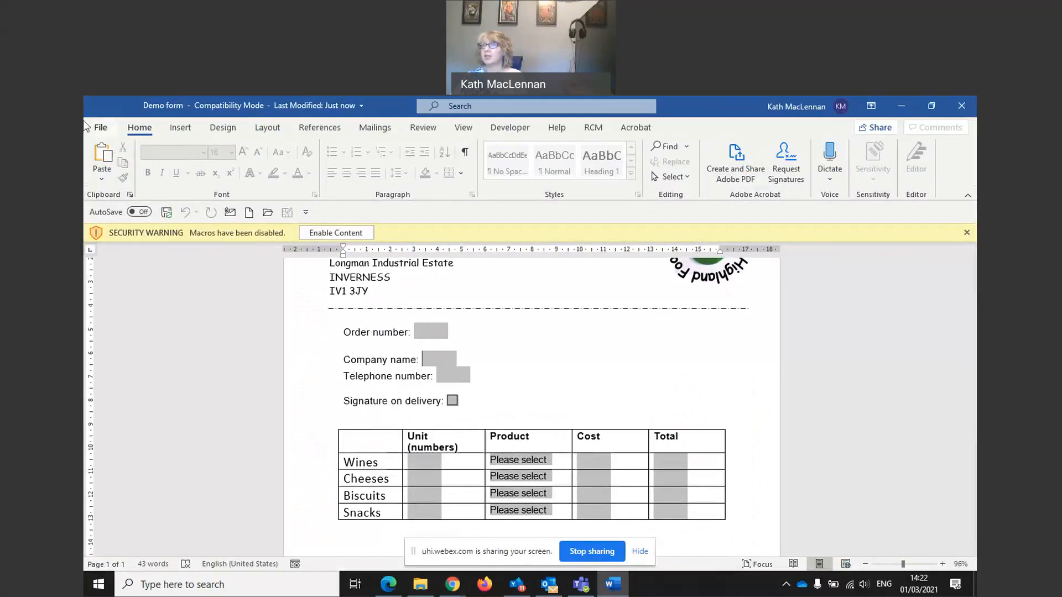
left_click(101, 129)
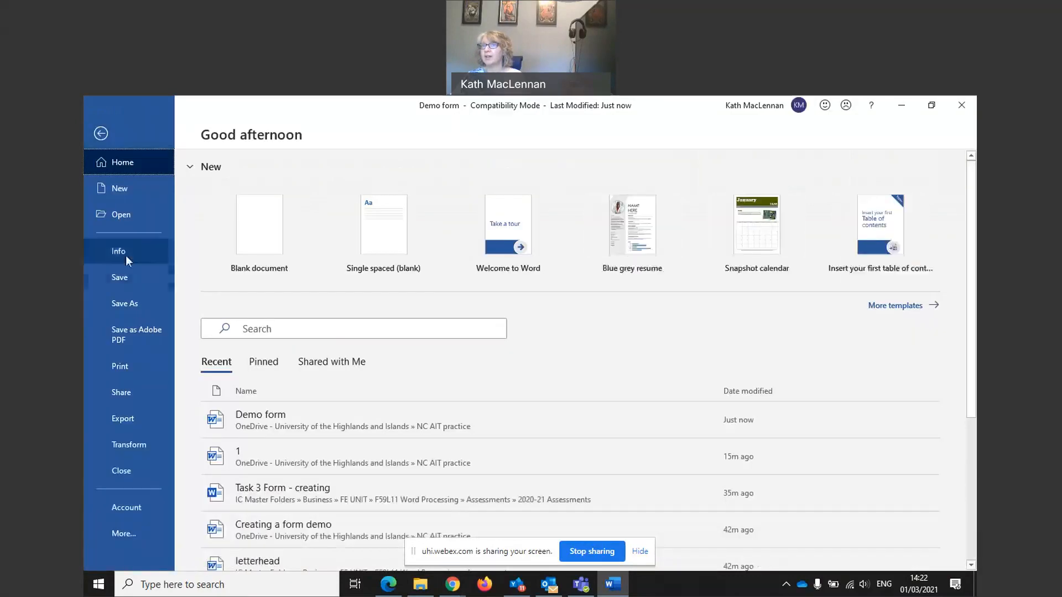
left_click(125, 302)
left_click(480, 195)
key("BackSpace")
type("Completed demo form")
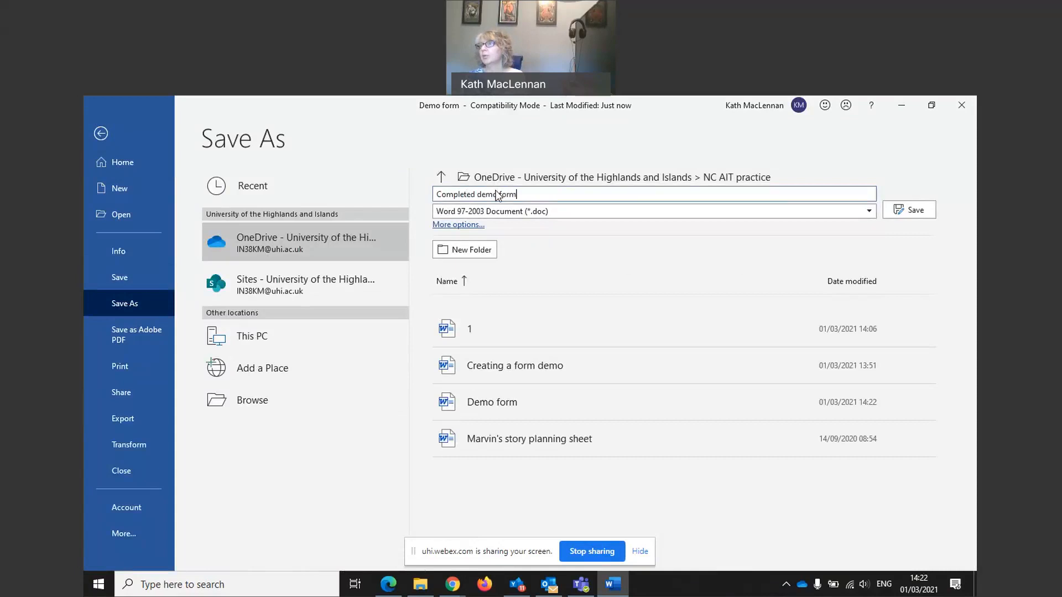
left_click(896, 211)
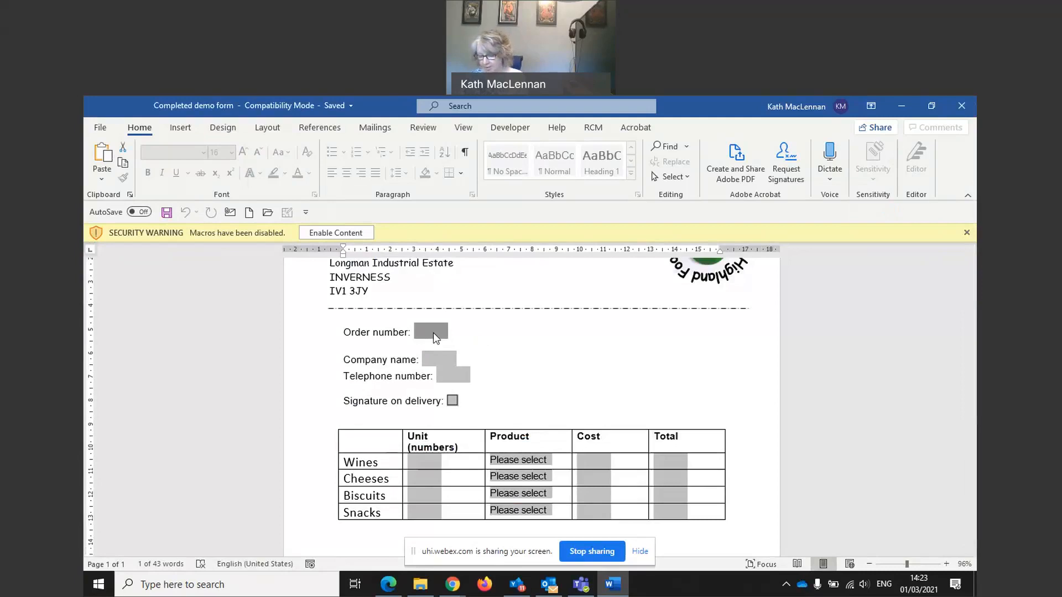
Step: Fill in the order number, company name and telephone number, and tick Signature on delivery
type("10")
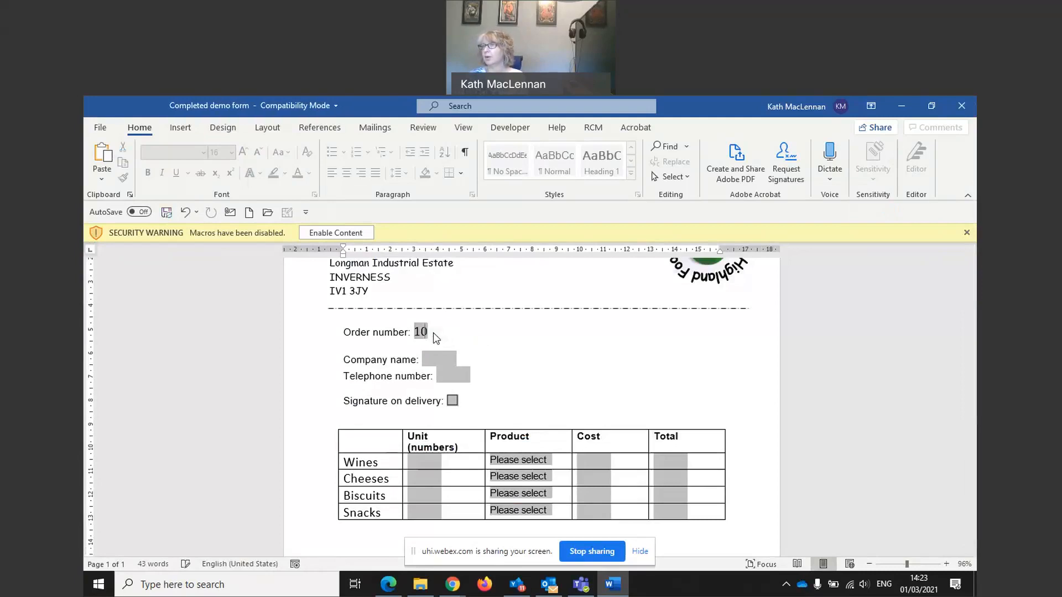
type("0")
key("Tab")
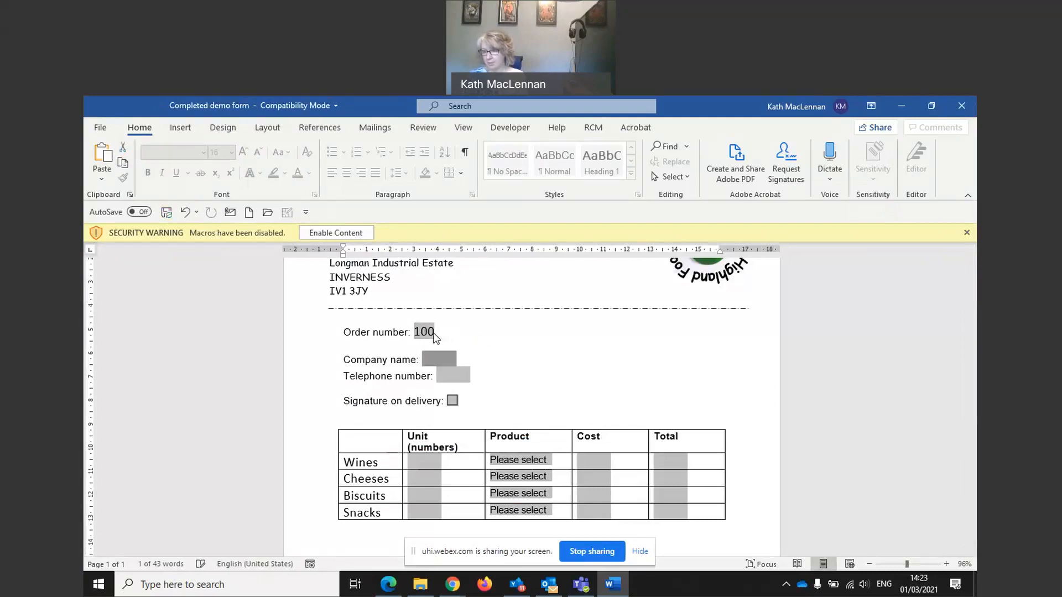
type("Ma")
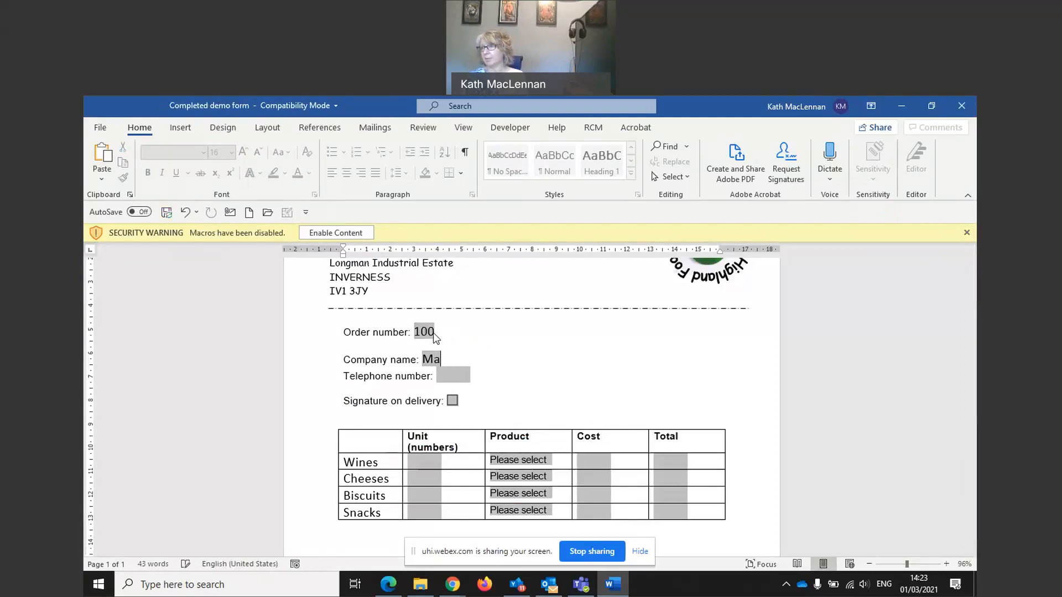
type("cLennan's fin")
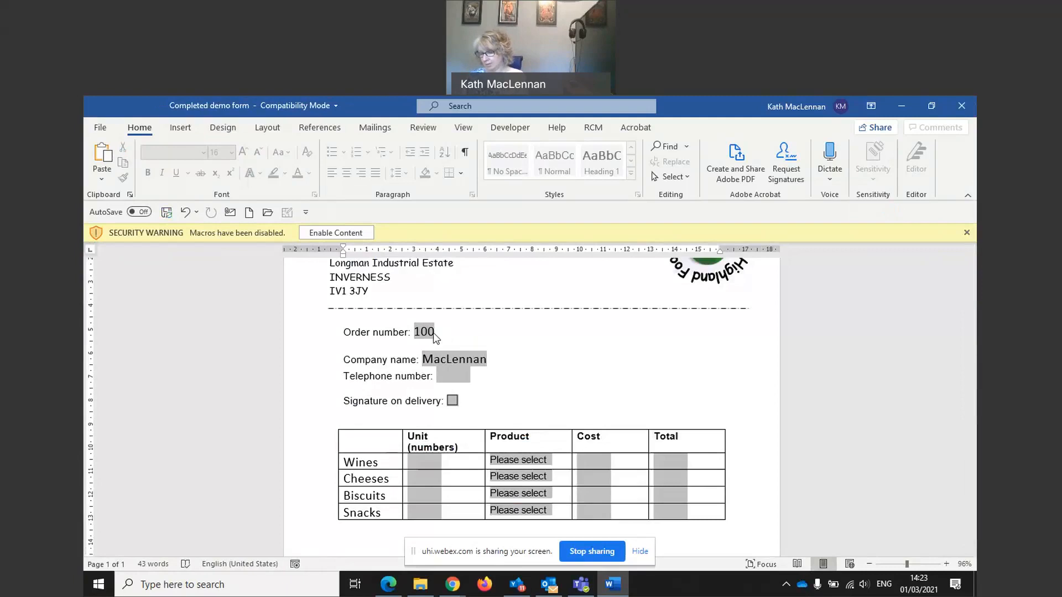
key("BackSpace")
key("BackSpace")
key("BackSpace")
type("fin")
key("BackSpace")
key("BackSpace")
key("BackSpace")
type("Fine Foods")
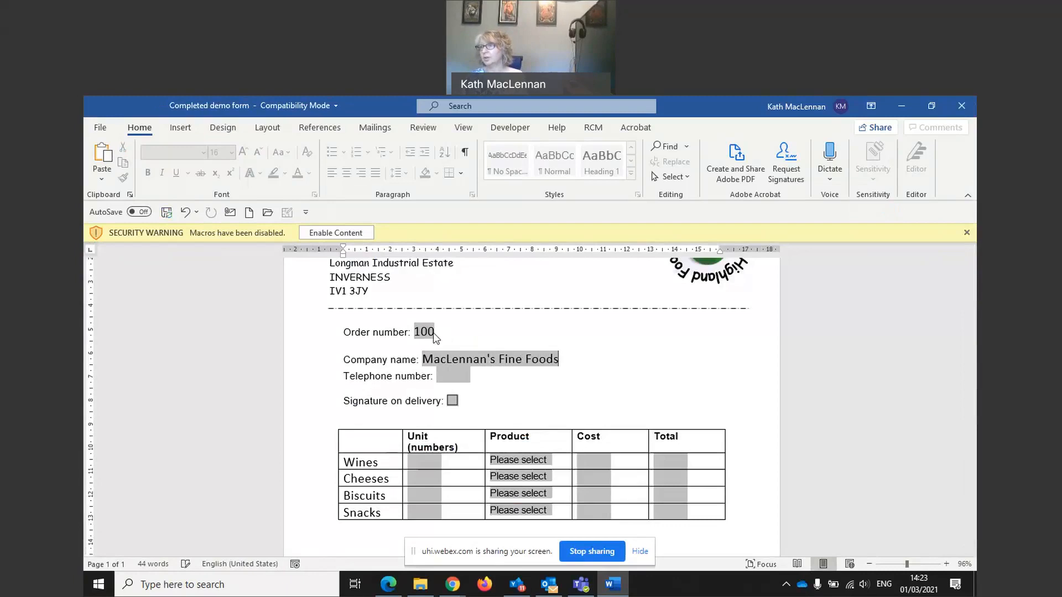
key("Tab")
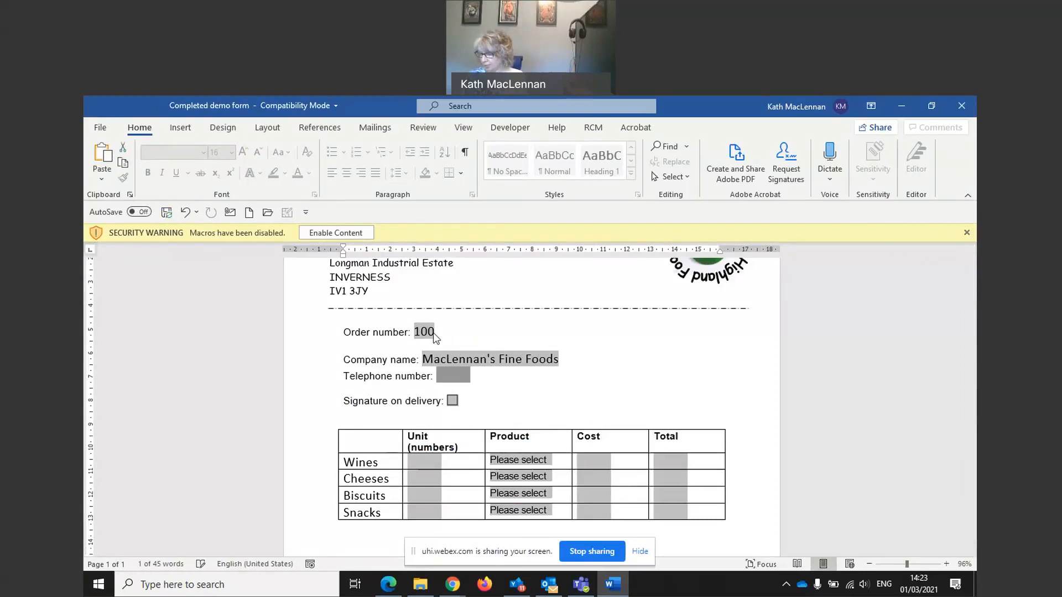
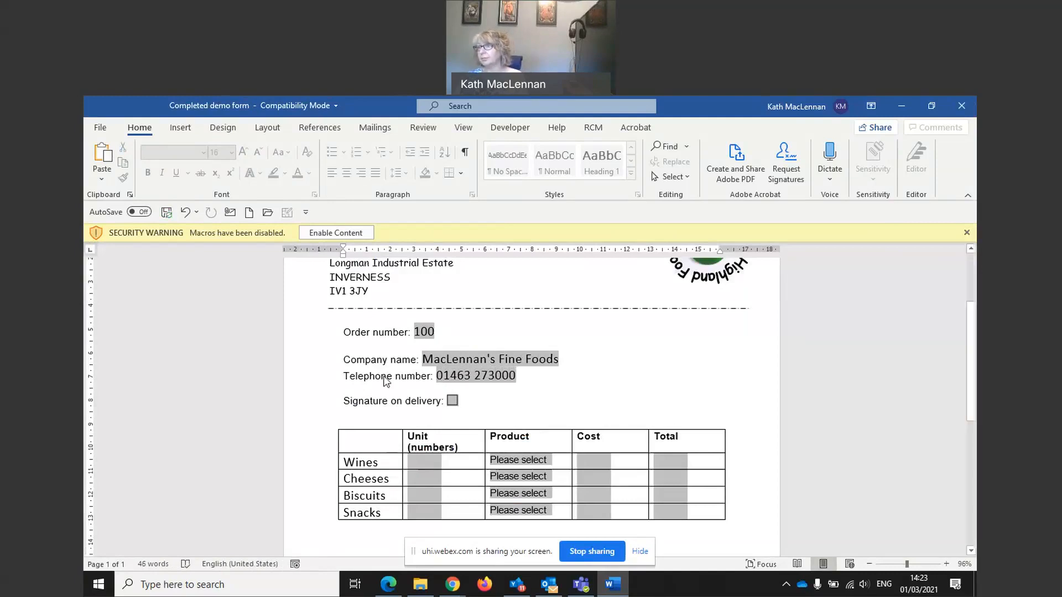
left_click(451, 400)
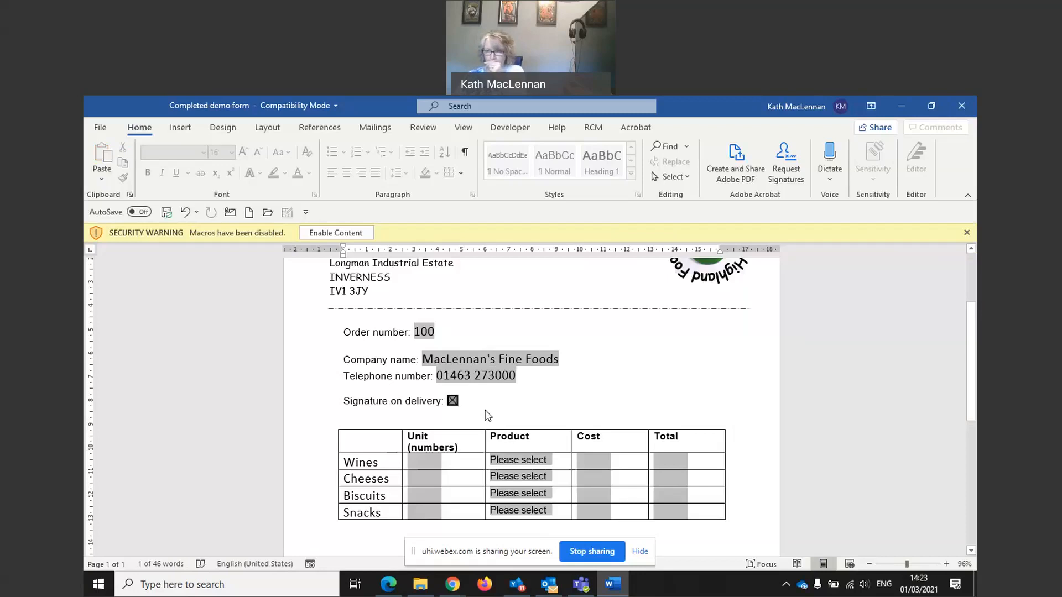
left_click(417, 468)
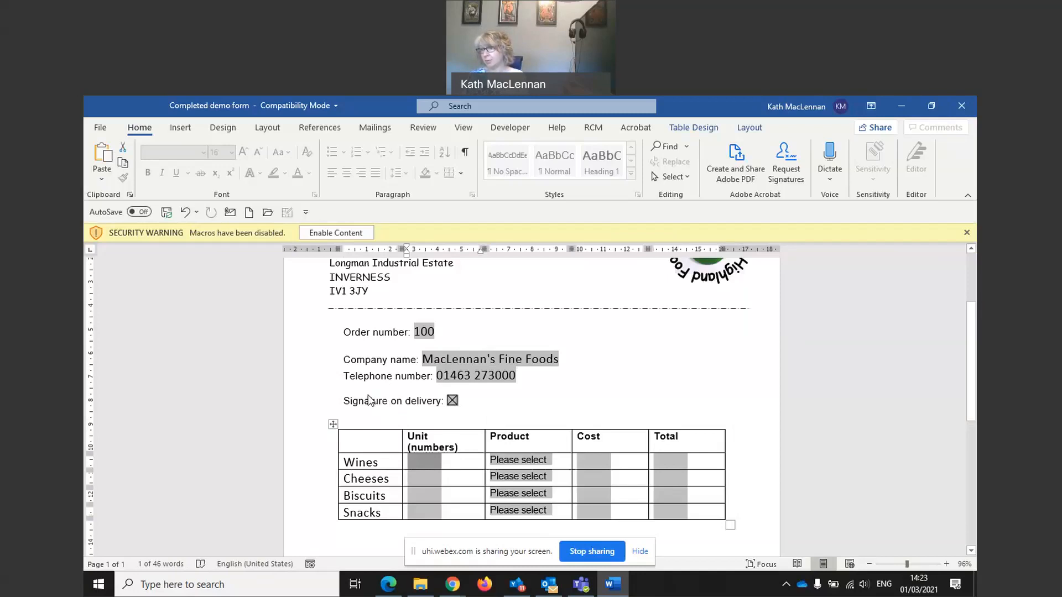
Step: Fill the Wines row with 10 units of White wine, £60 cost and £600 total
type("10")
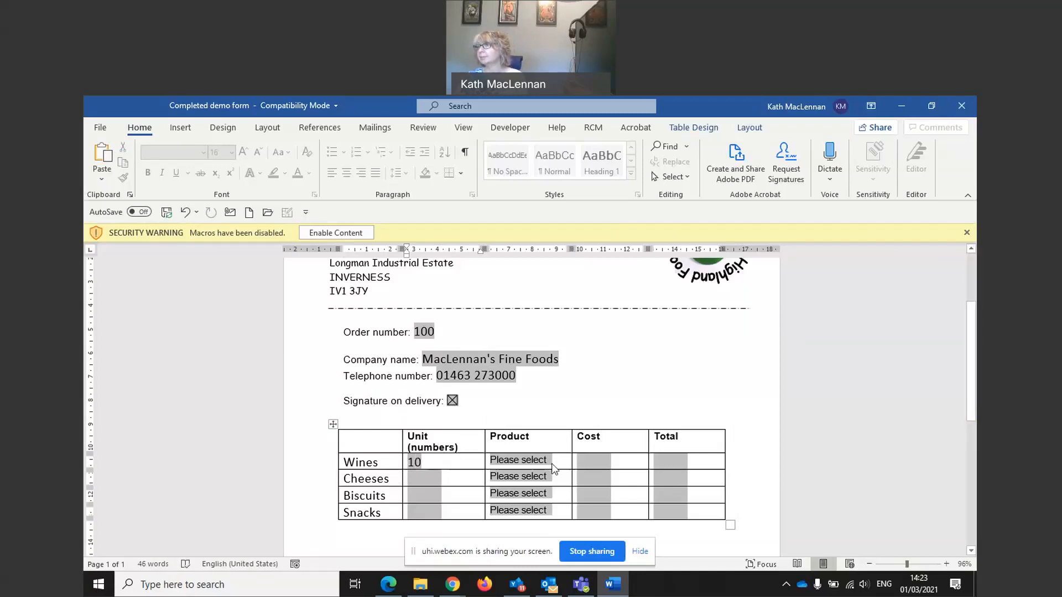
left_click(548, 459)
left_click(540, 460)
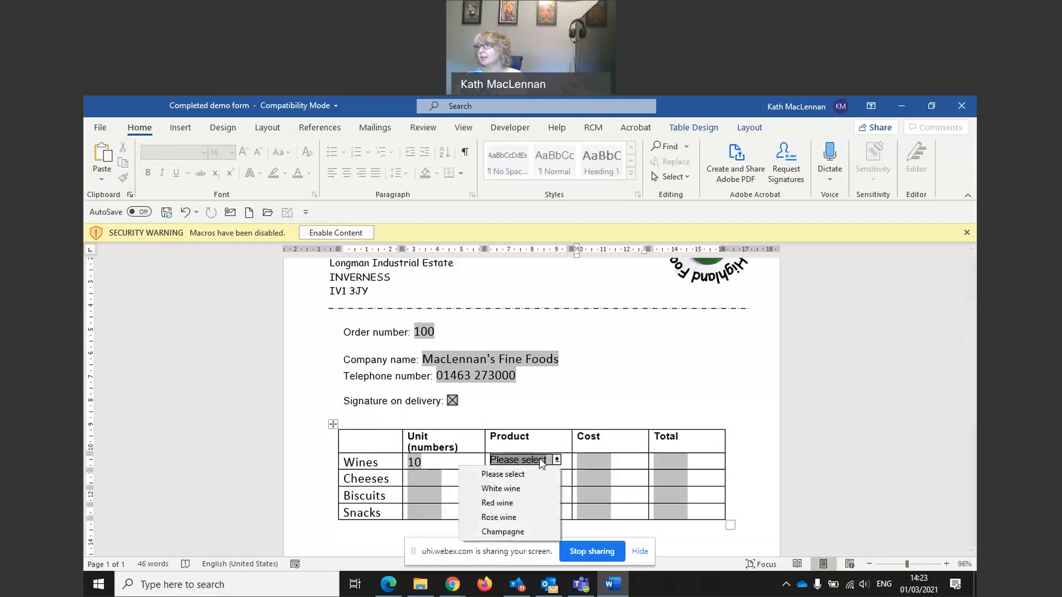
left_click(504, 489)
left_click(597, 465)
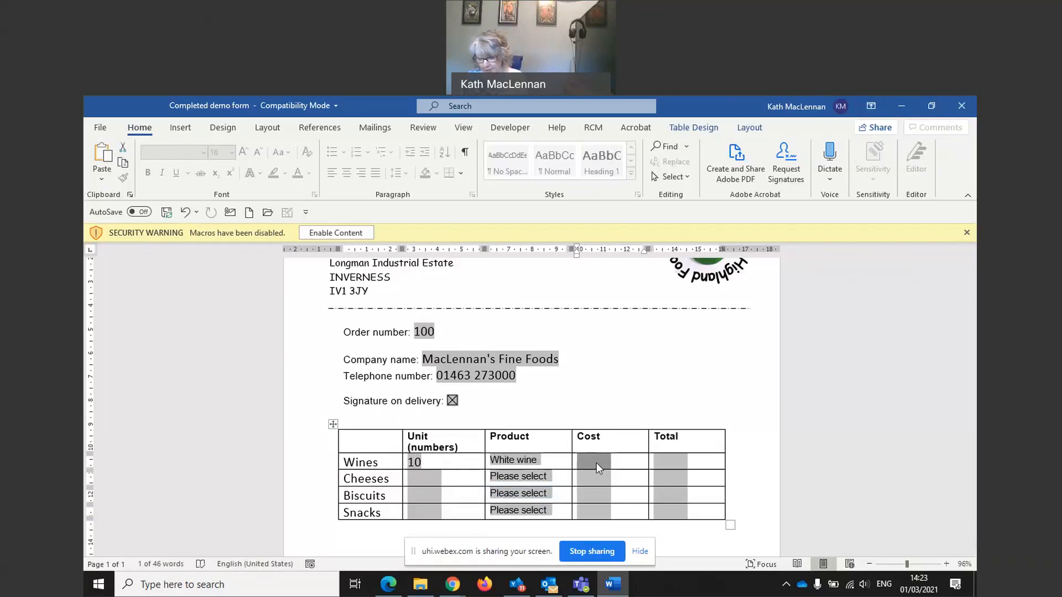
type("£60")
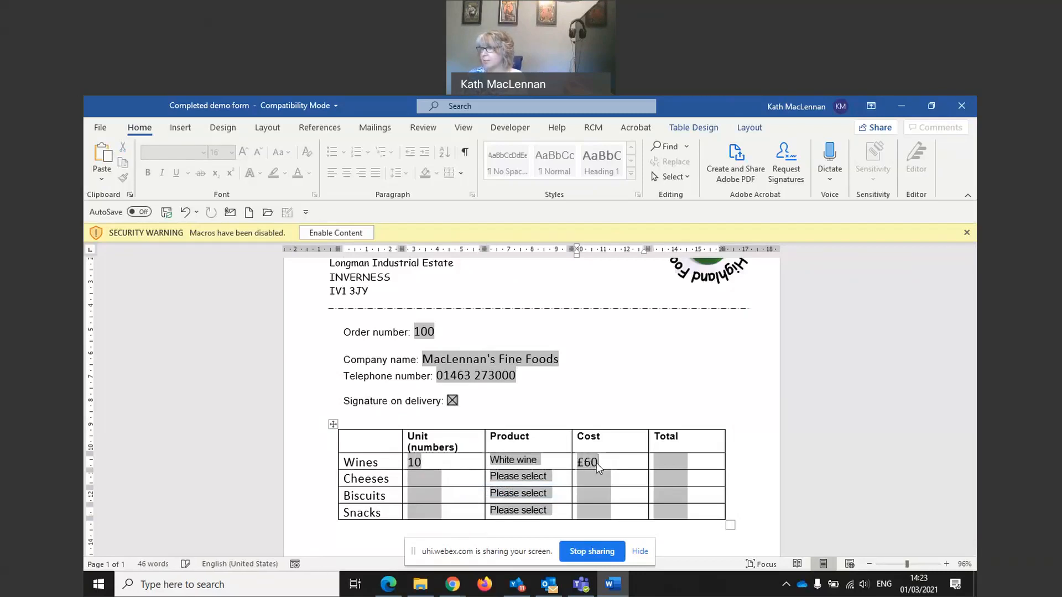
key("Tab")
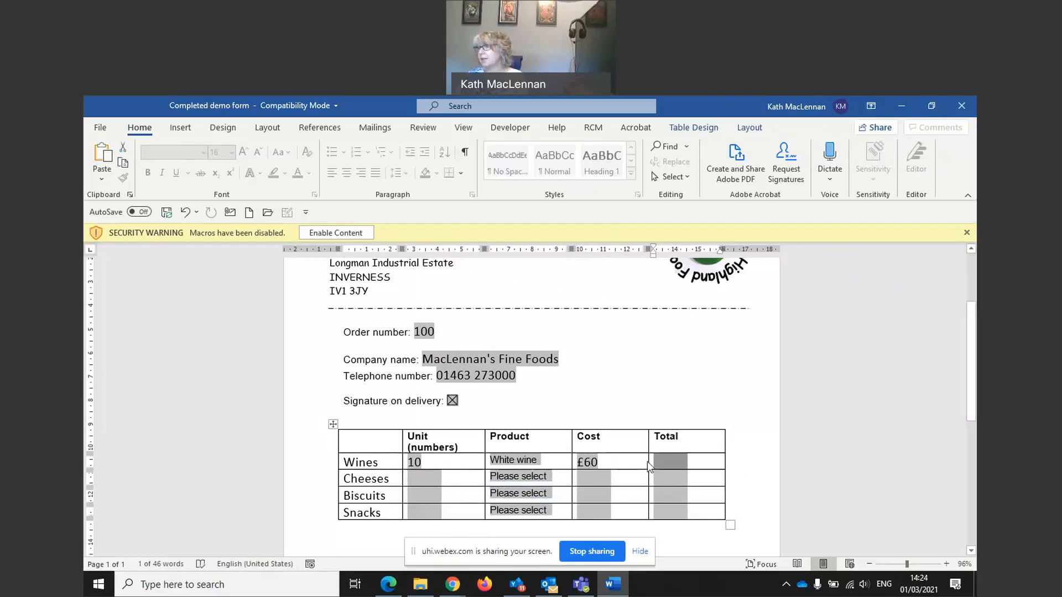
type("£600")
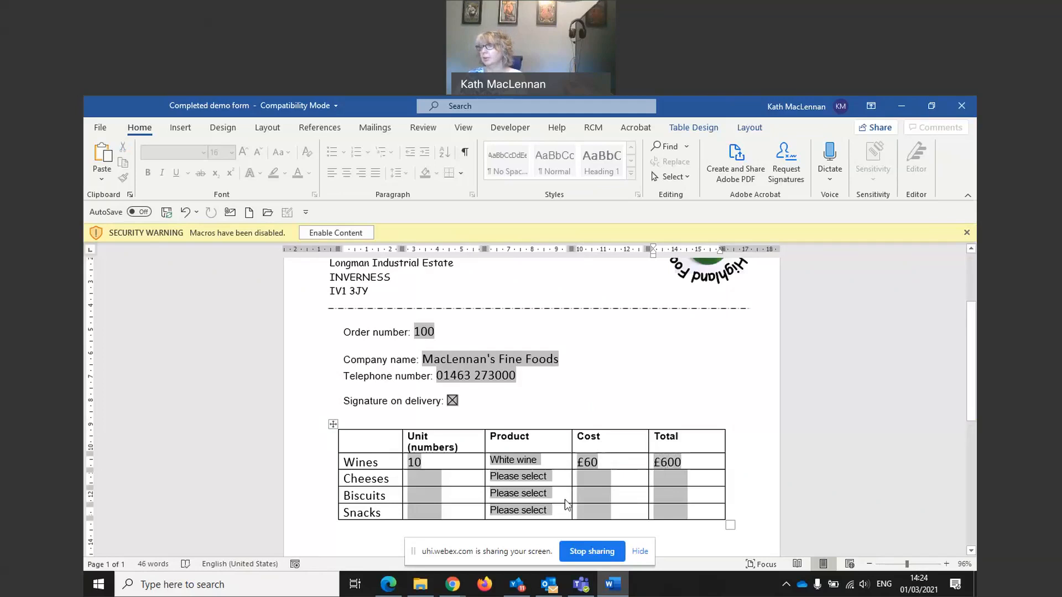
left_click(420, 483)
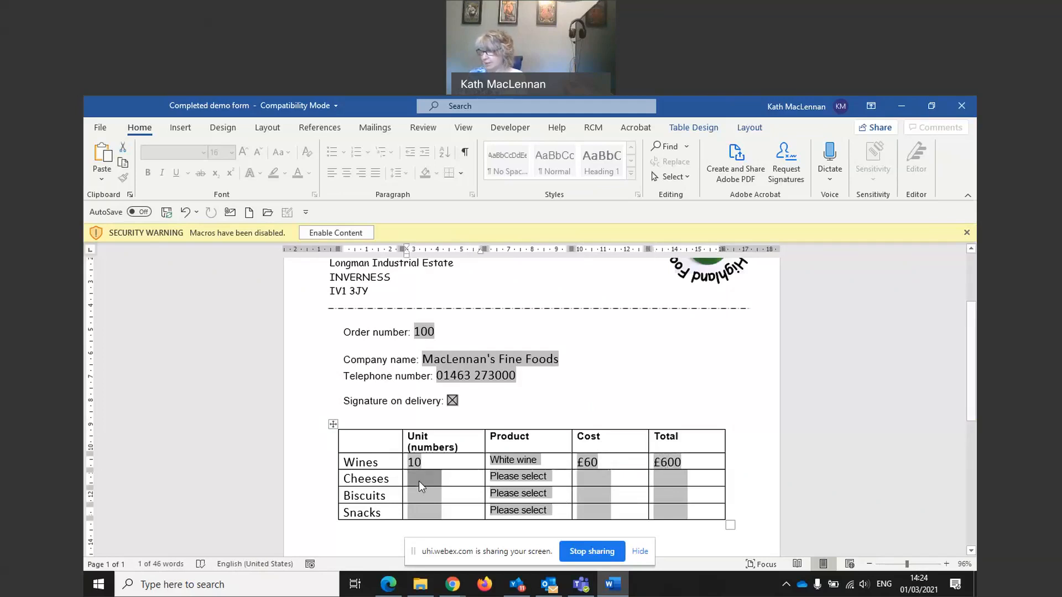
Step: Fill the Cheeses row with 2 units of Feta cheese, £1.50 cost and £3 total
type("2")
left_click(533, 479)
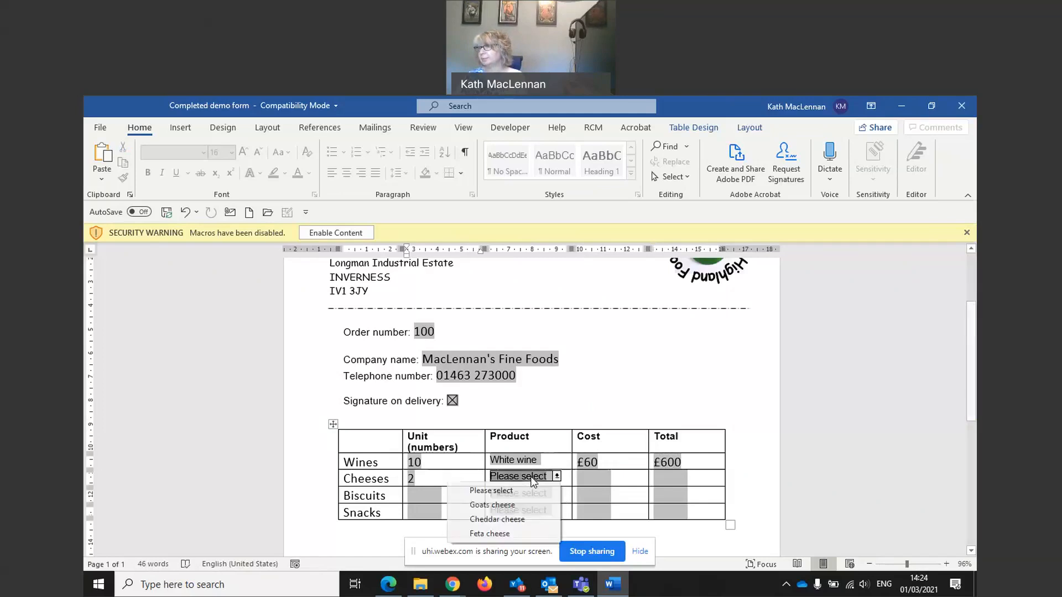
left_click(504, 533)
left_click(581, 479)
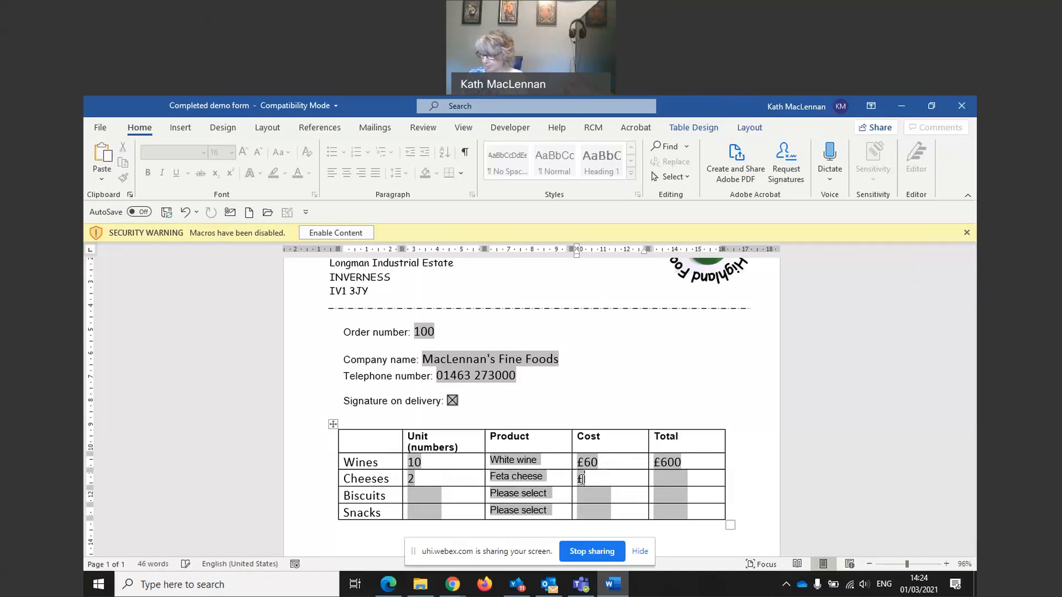
type("£1.50")
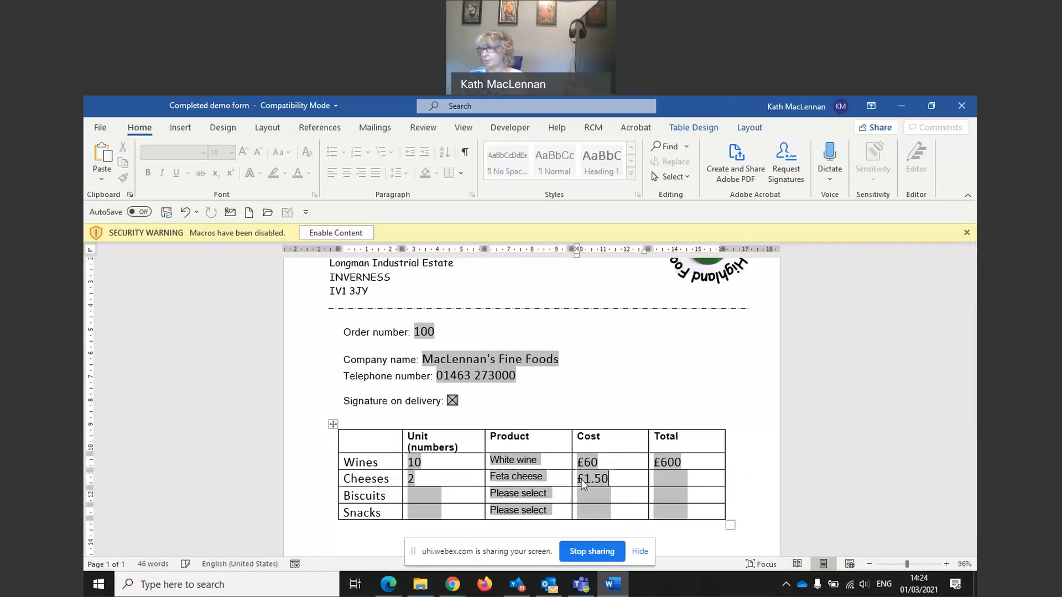
left_click(687, 481)
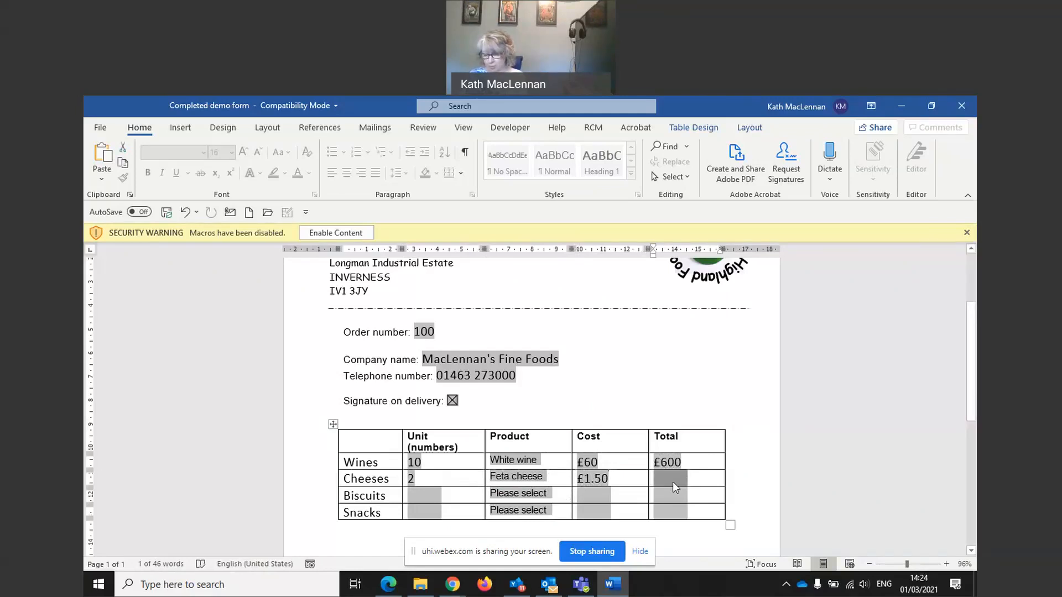
type("£3")
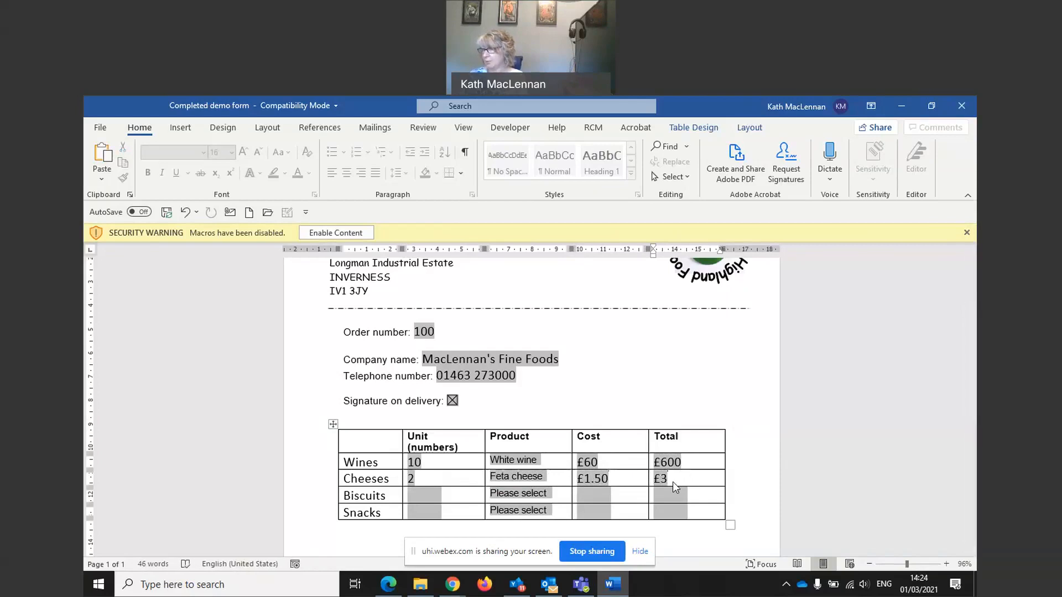
left_click(432, 495)
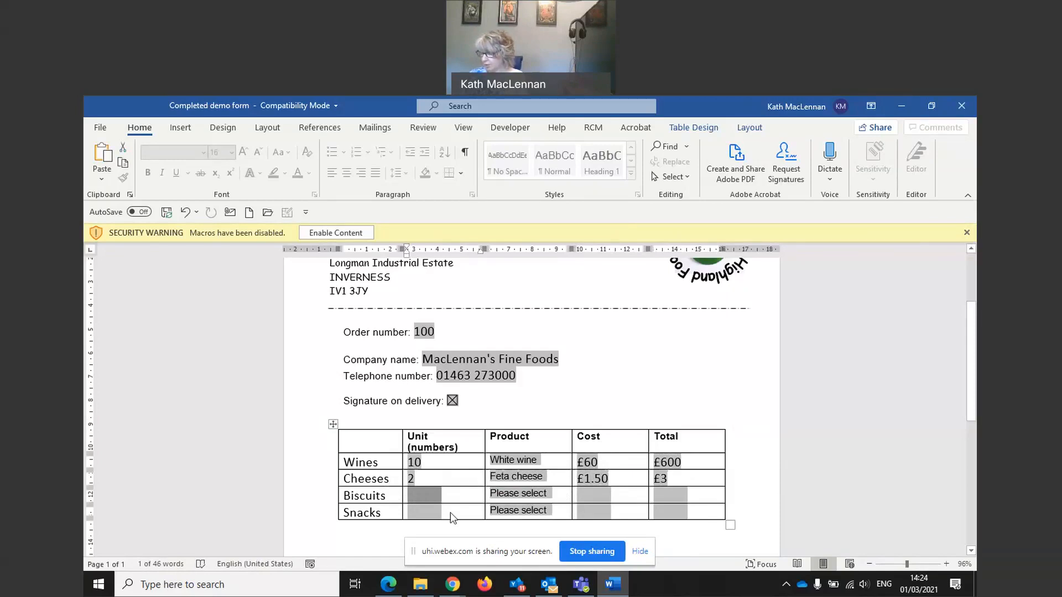
Step: Fill the Biscuits row with 5 units of Gluten free biscuits, £6.00 cost and £30 total
type("5")
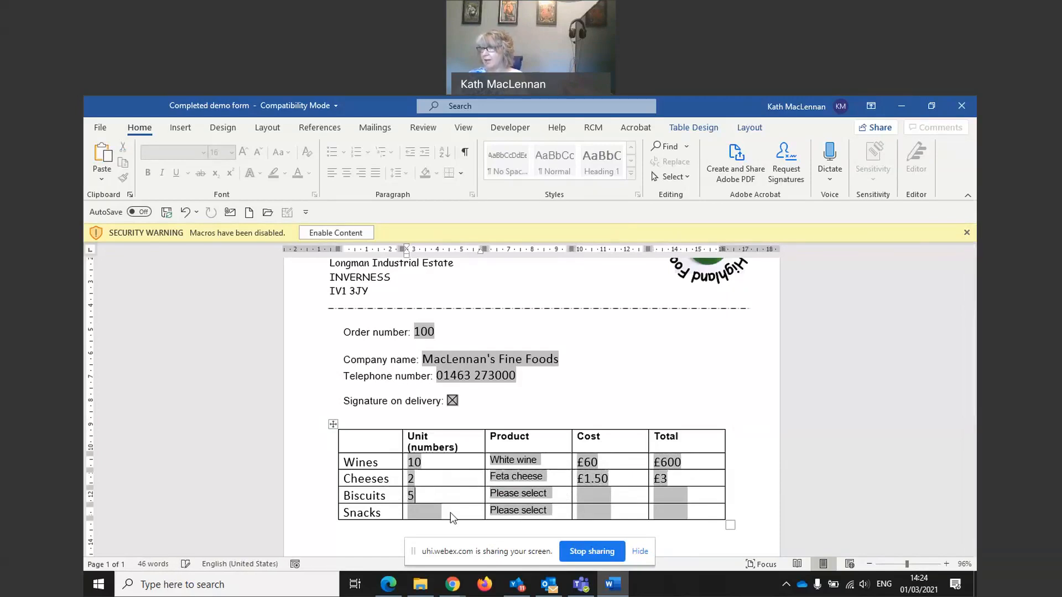
left_click(541, 496)
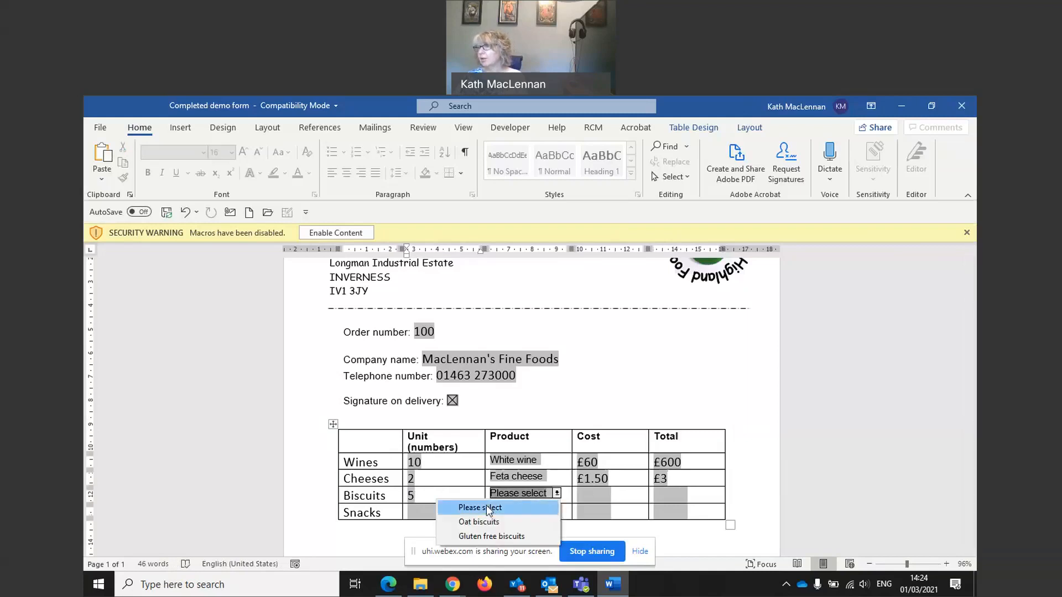
left_click(476, 533)
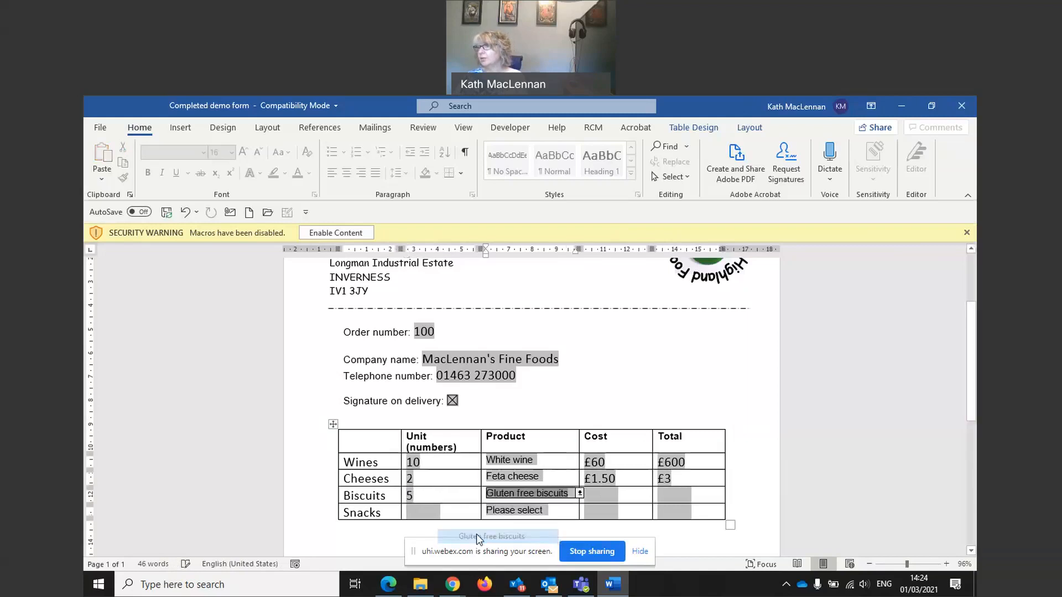
left_click(599, 495)
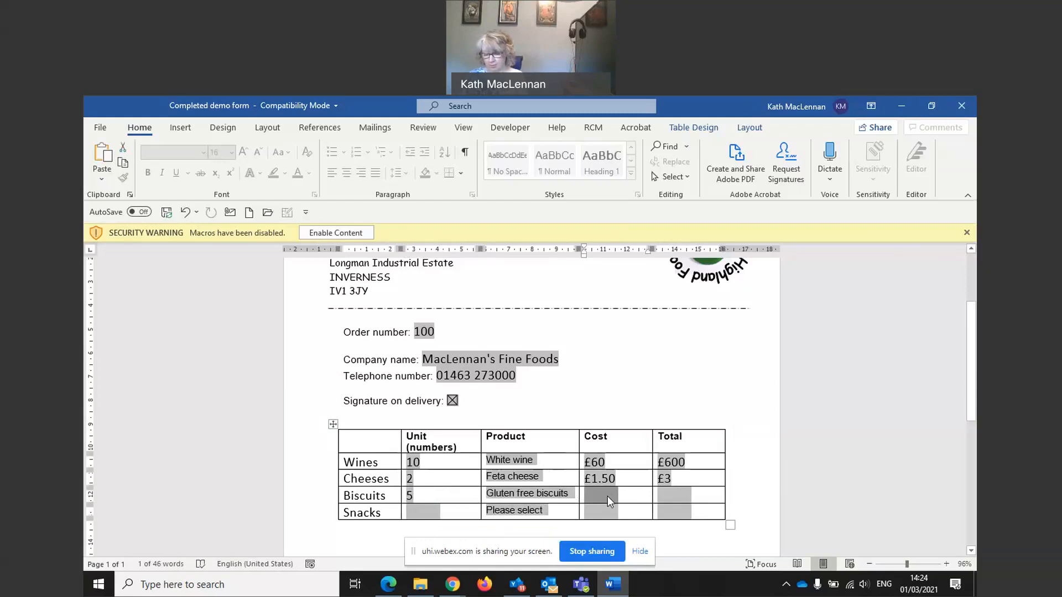
type("£6.50")
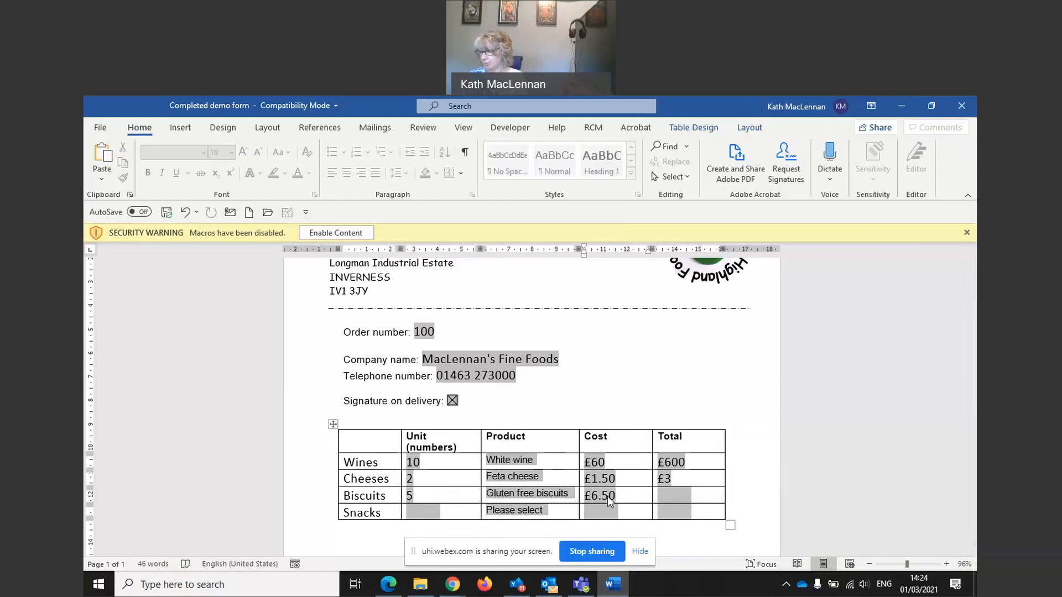
key("BackSpace")
type(".00")
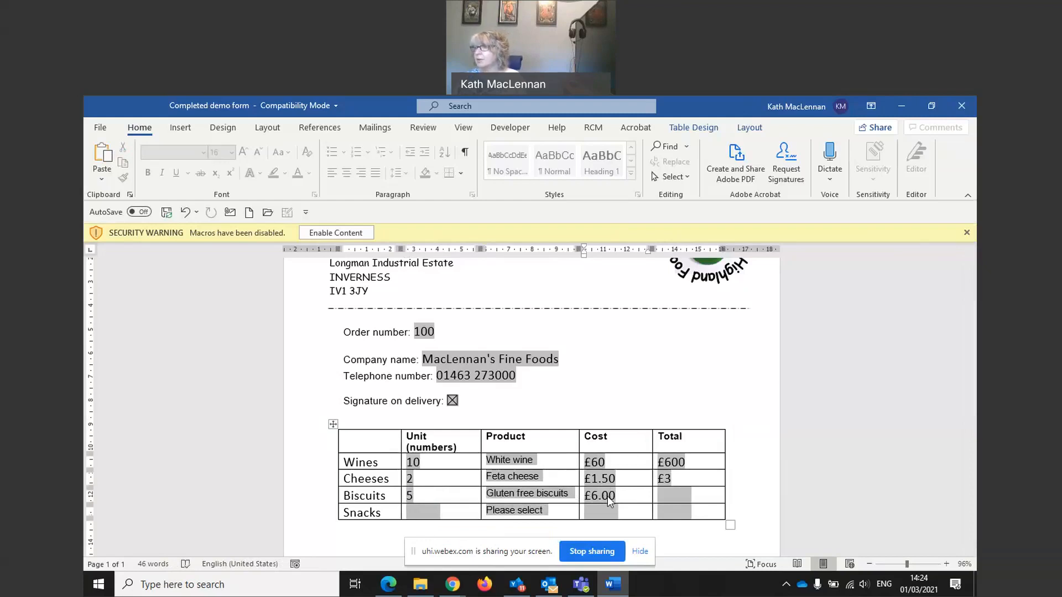
key("Tab")
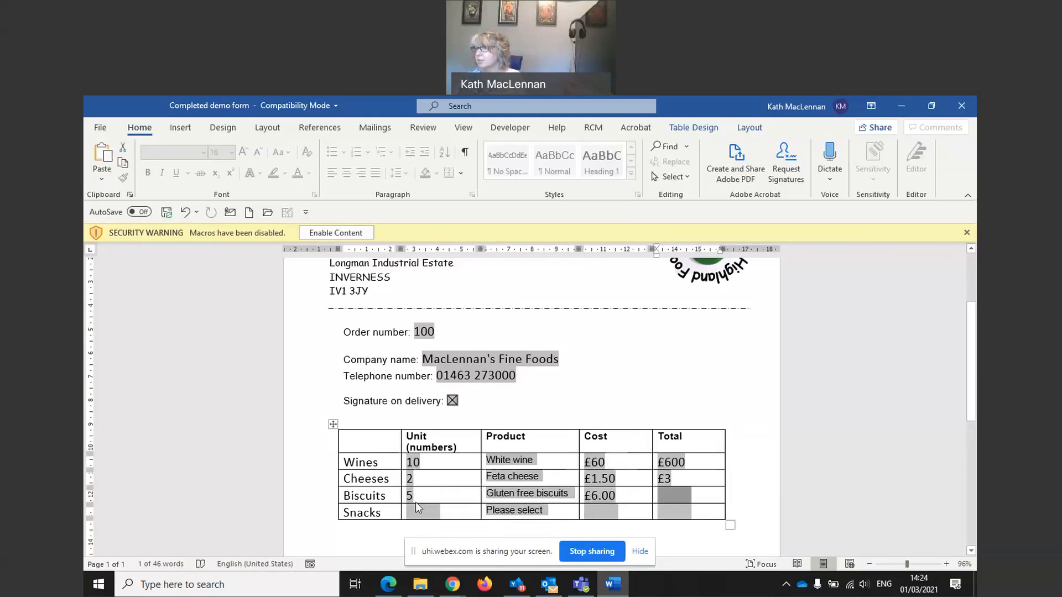
type("£30")
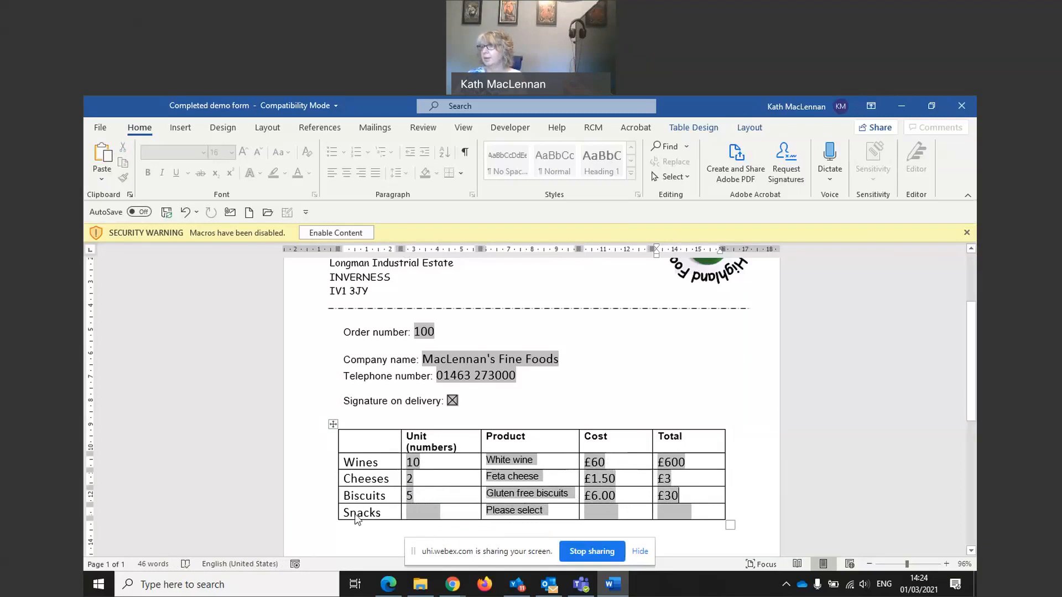
left_click(414, 514)
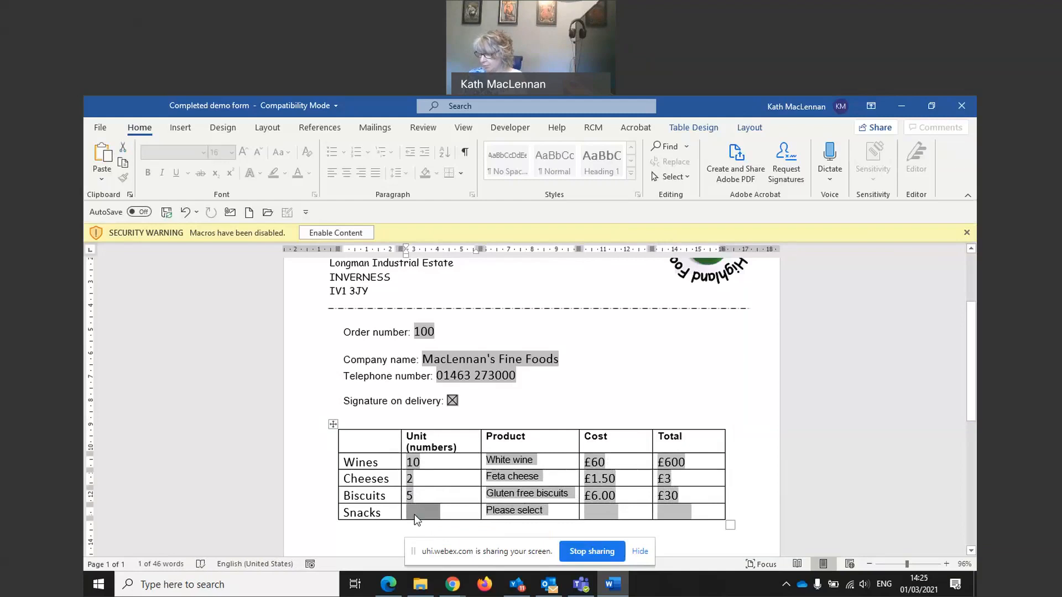
Step: Fill the Snacks row with 25 units of Spiced olives, £4.00 cost and £100 total
type("25")
left_click(513, 511)
left_click(495, 477)
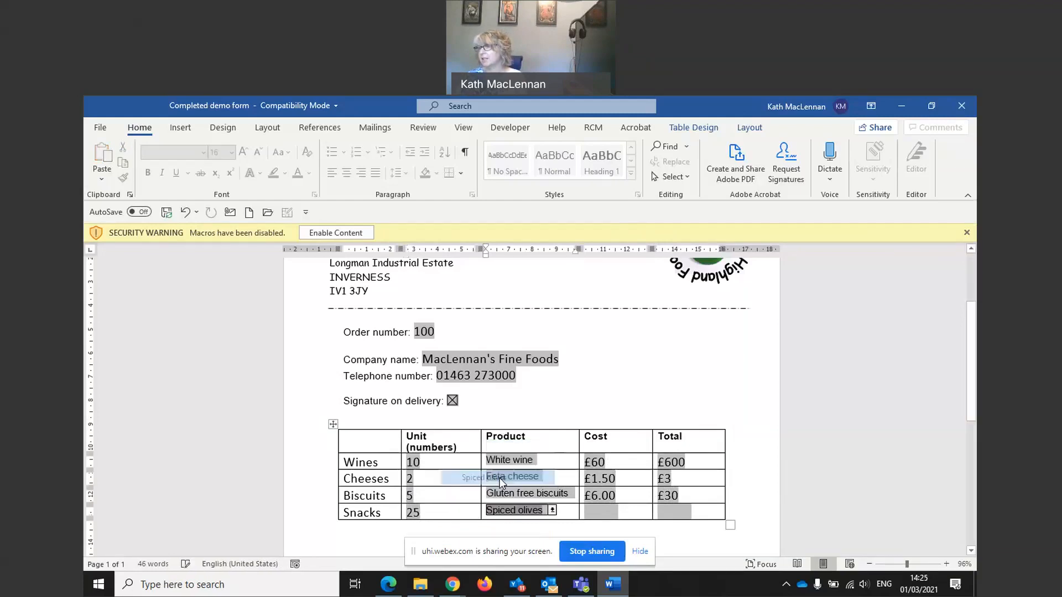
left_click(600, 513)
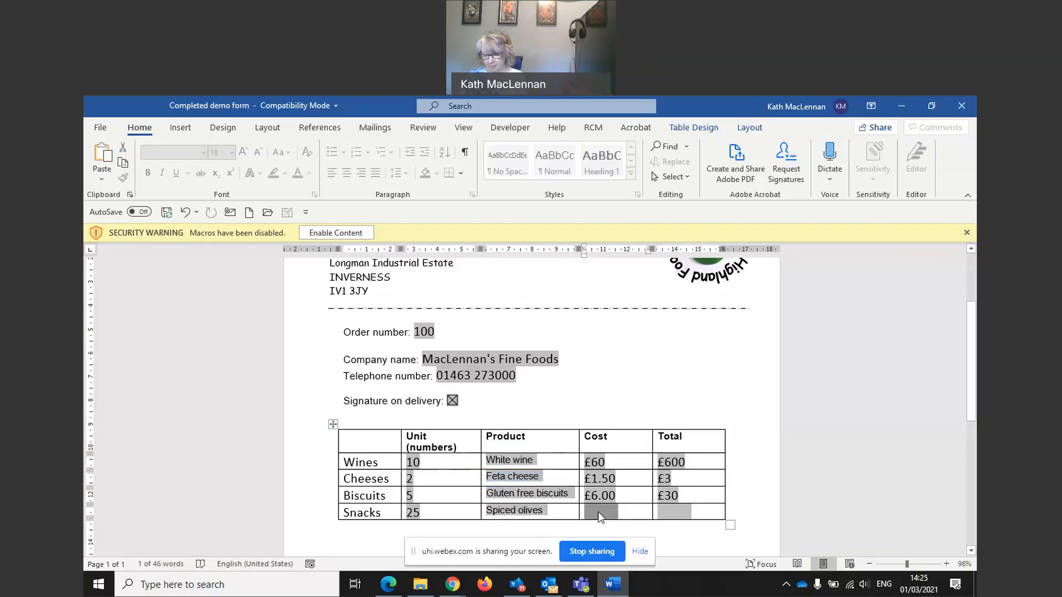
type("£4.00")
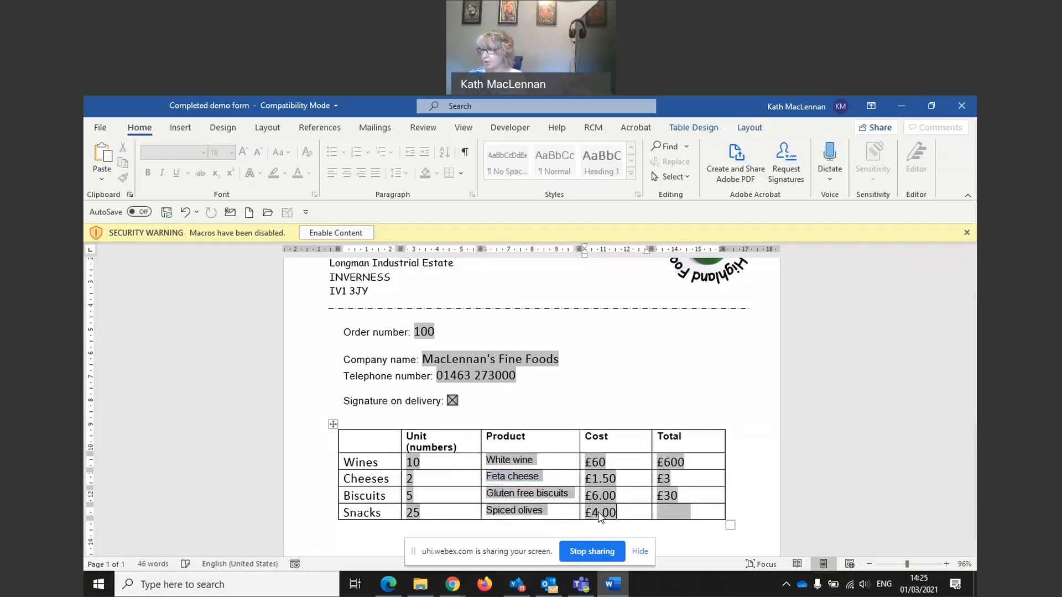
left_click(679, 511)
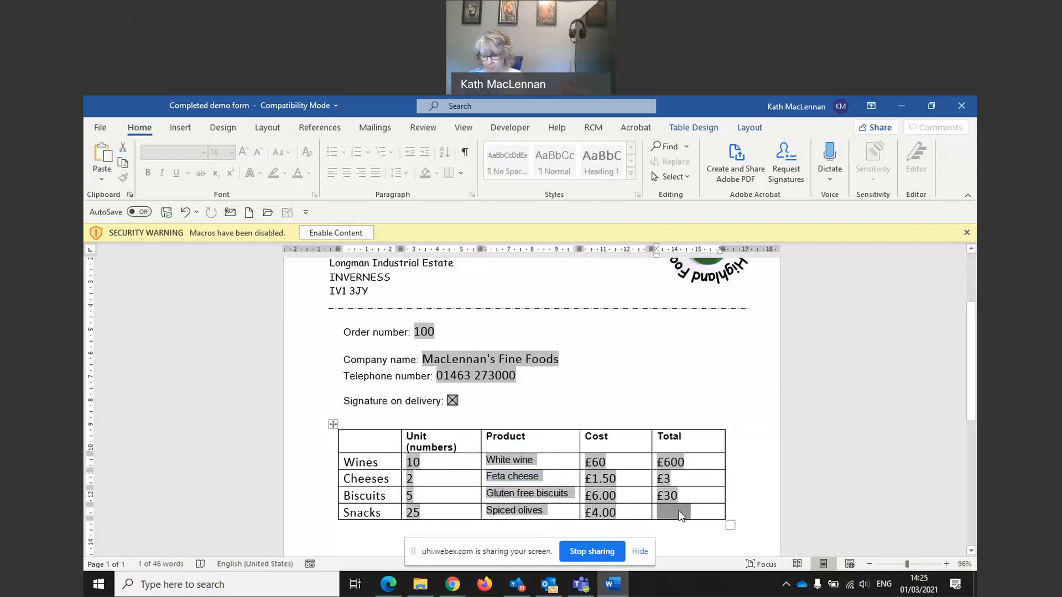
type("£100")
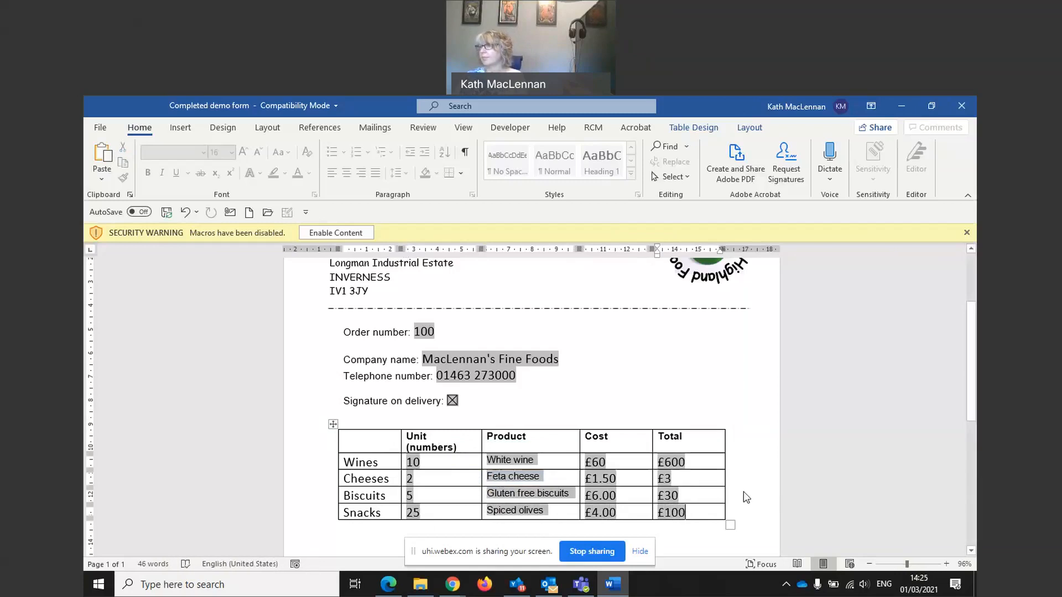
key("Tab")
left_click(418, 477)
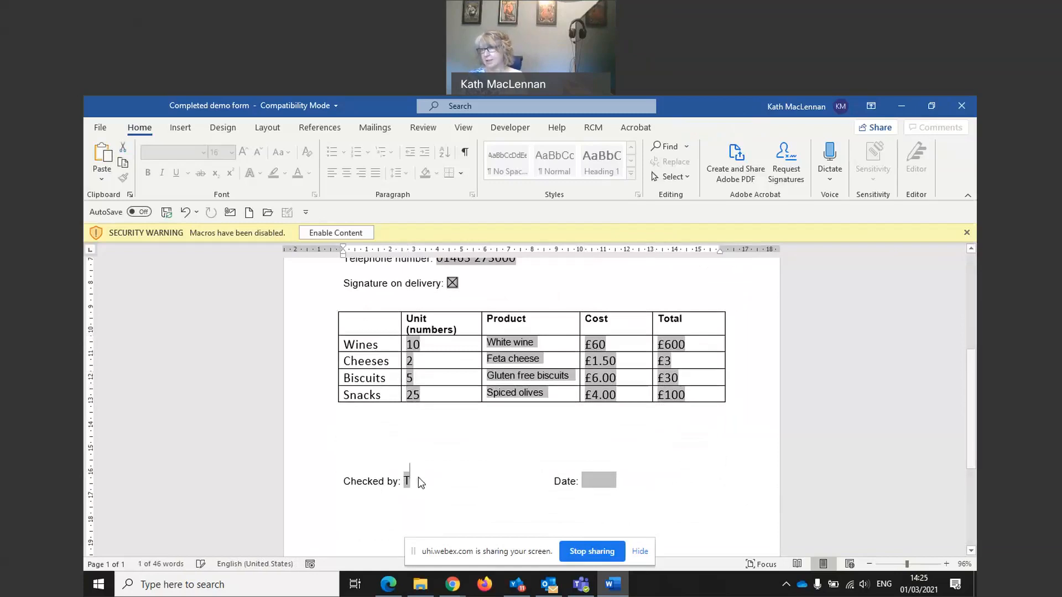
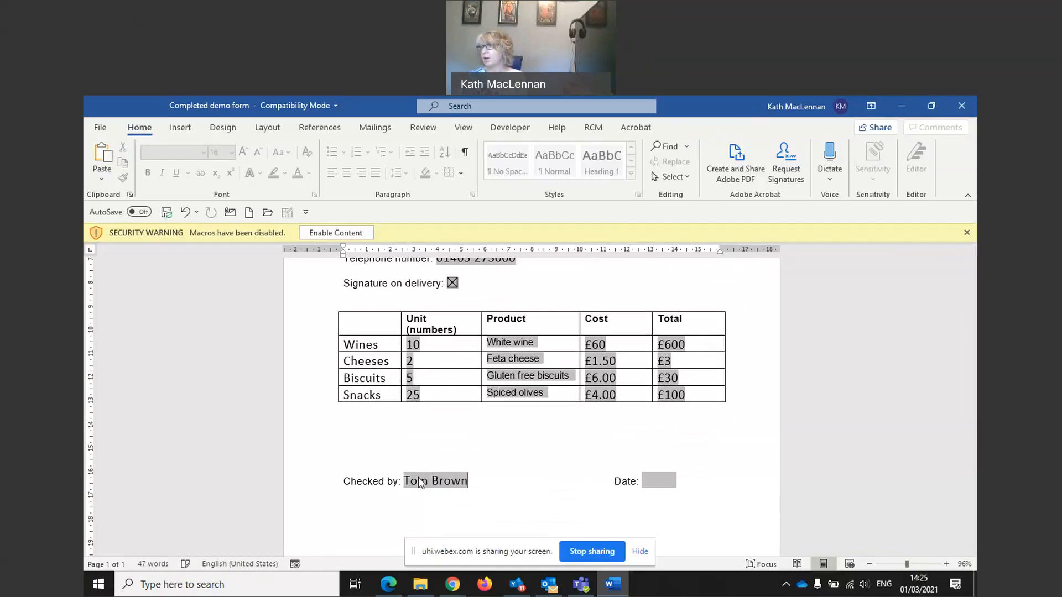
Step: Enter the checker's full name in Checked by and date 01/03/2021, then stop screen sharing
left_click(661, 479)
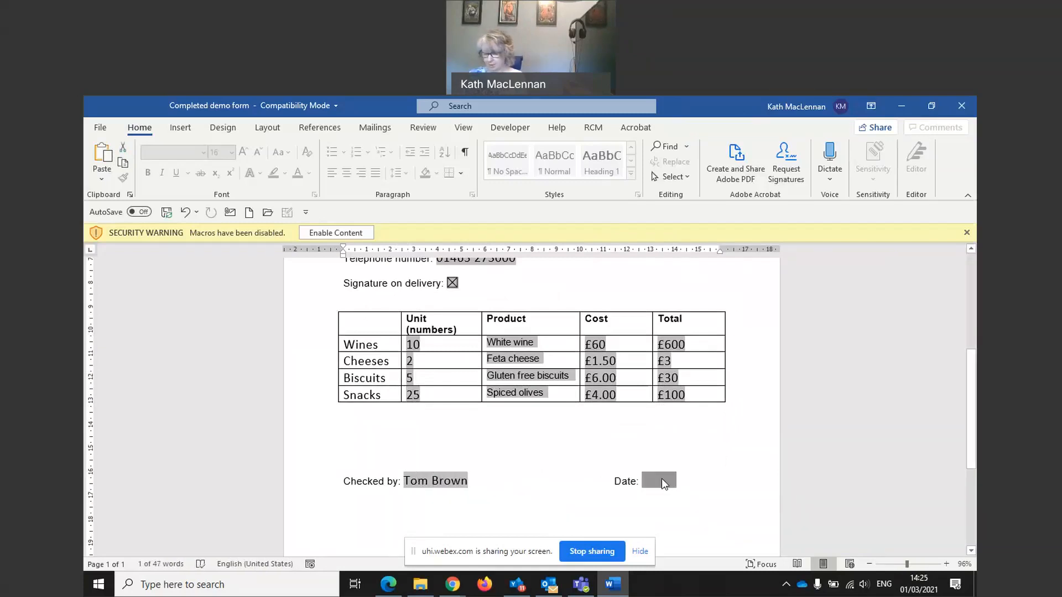
type("01/")
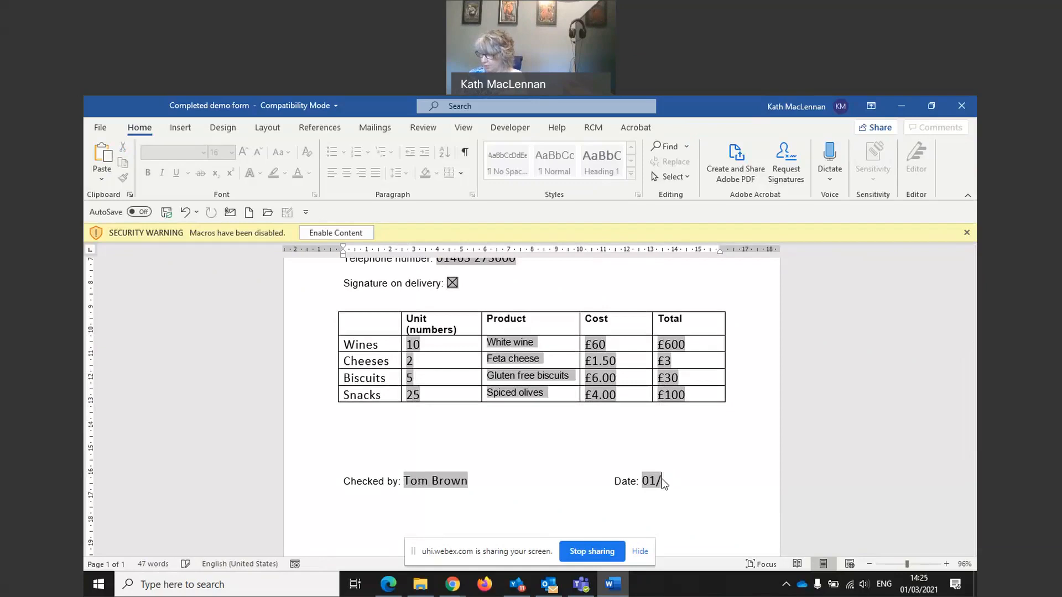
type("03/2021")
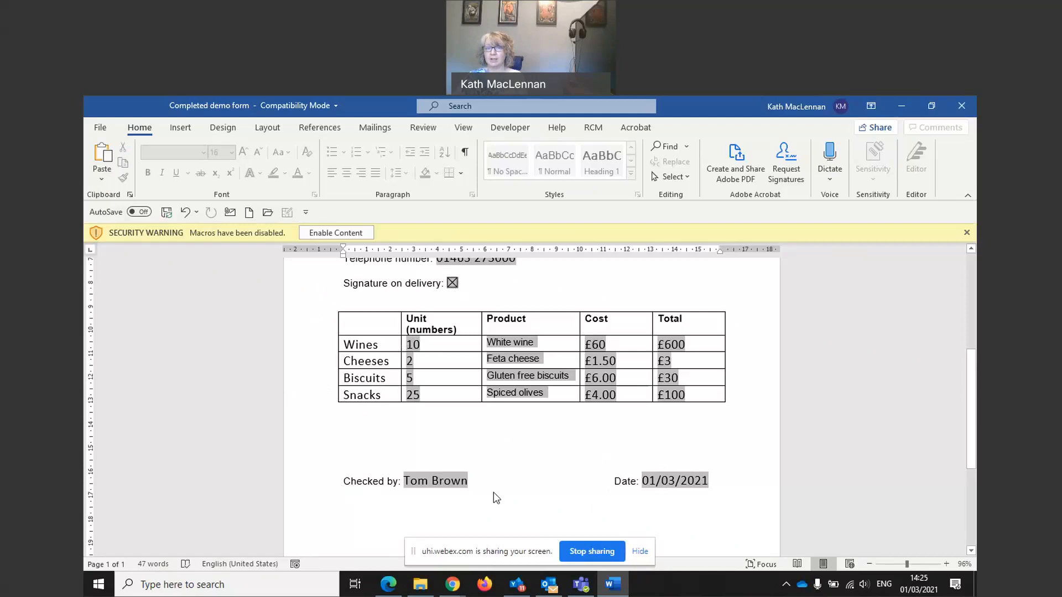
left_click(579, 555)
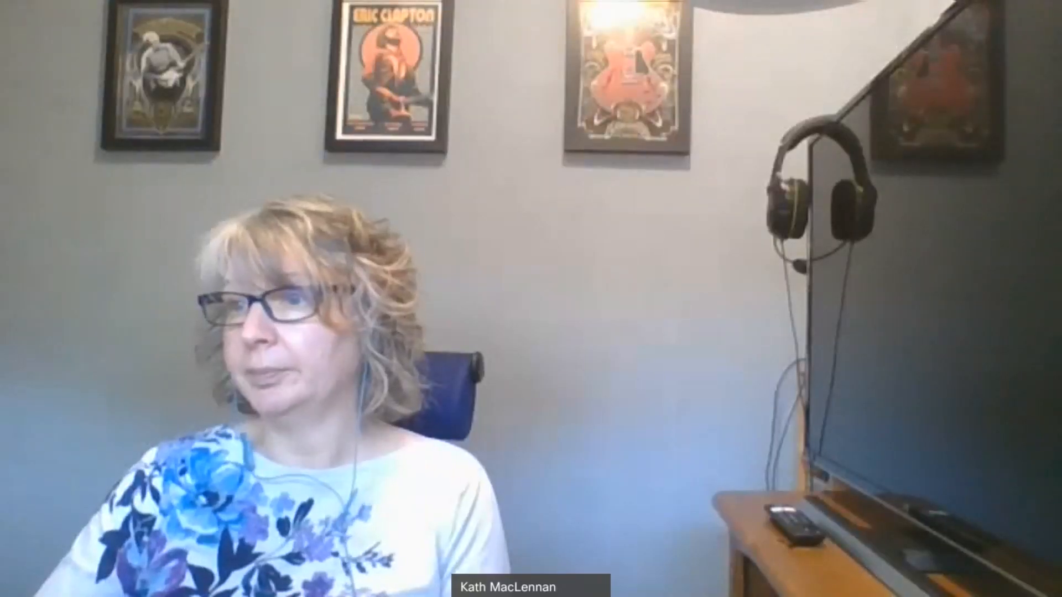